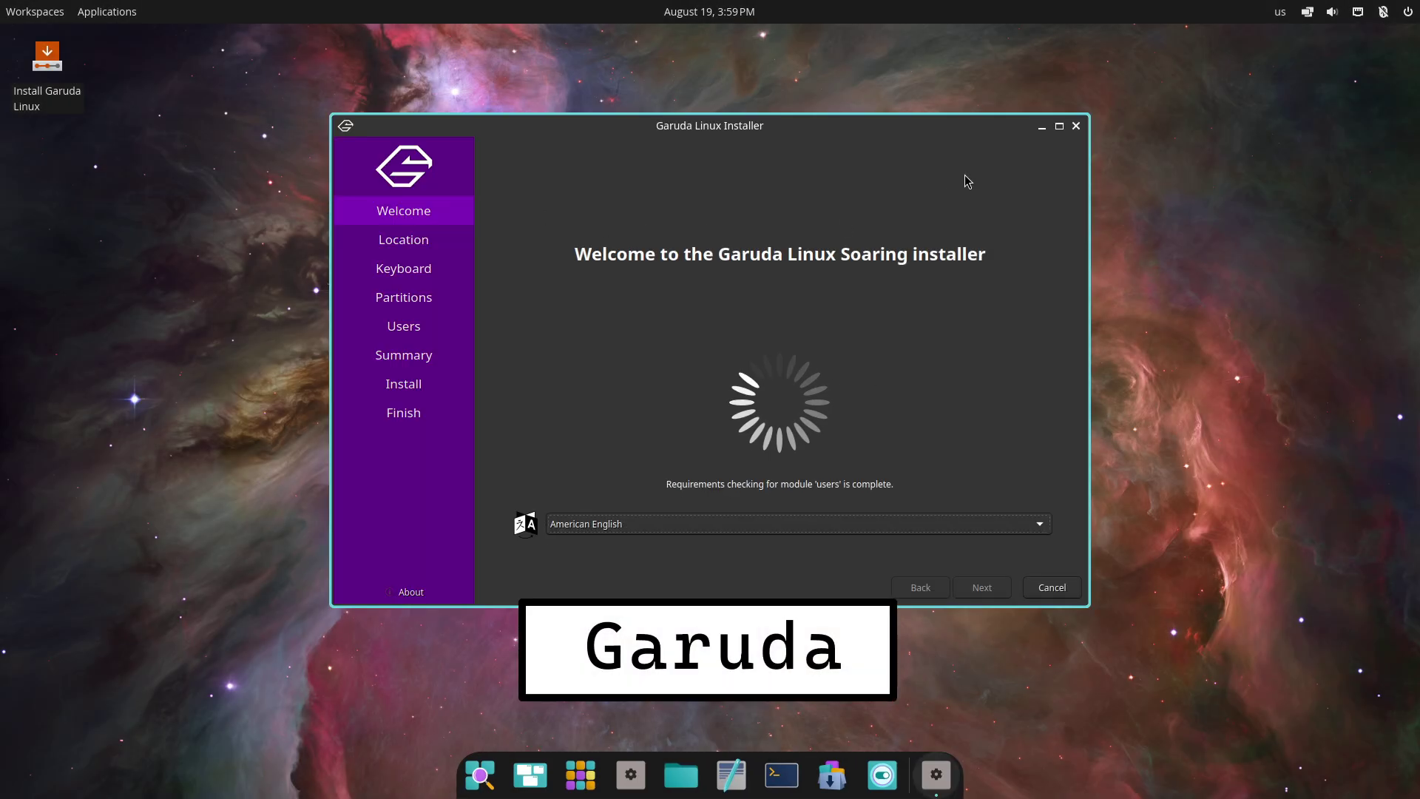
# Step: Maximize the Garuda Linux Installer window and open its About information
pyautogui.click(1059, 126)
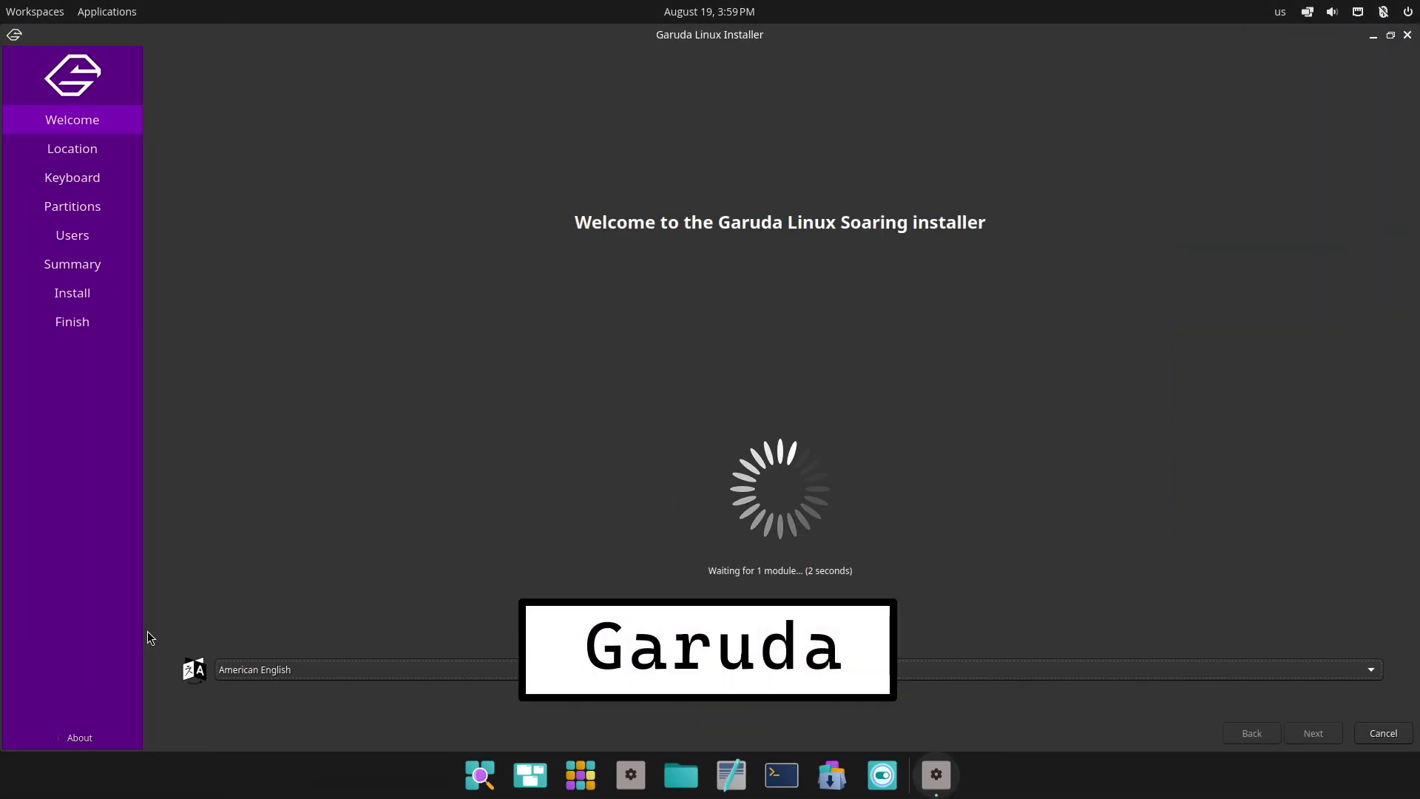
pyautogui.click(78, 737)
pyautogui.press('Return')
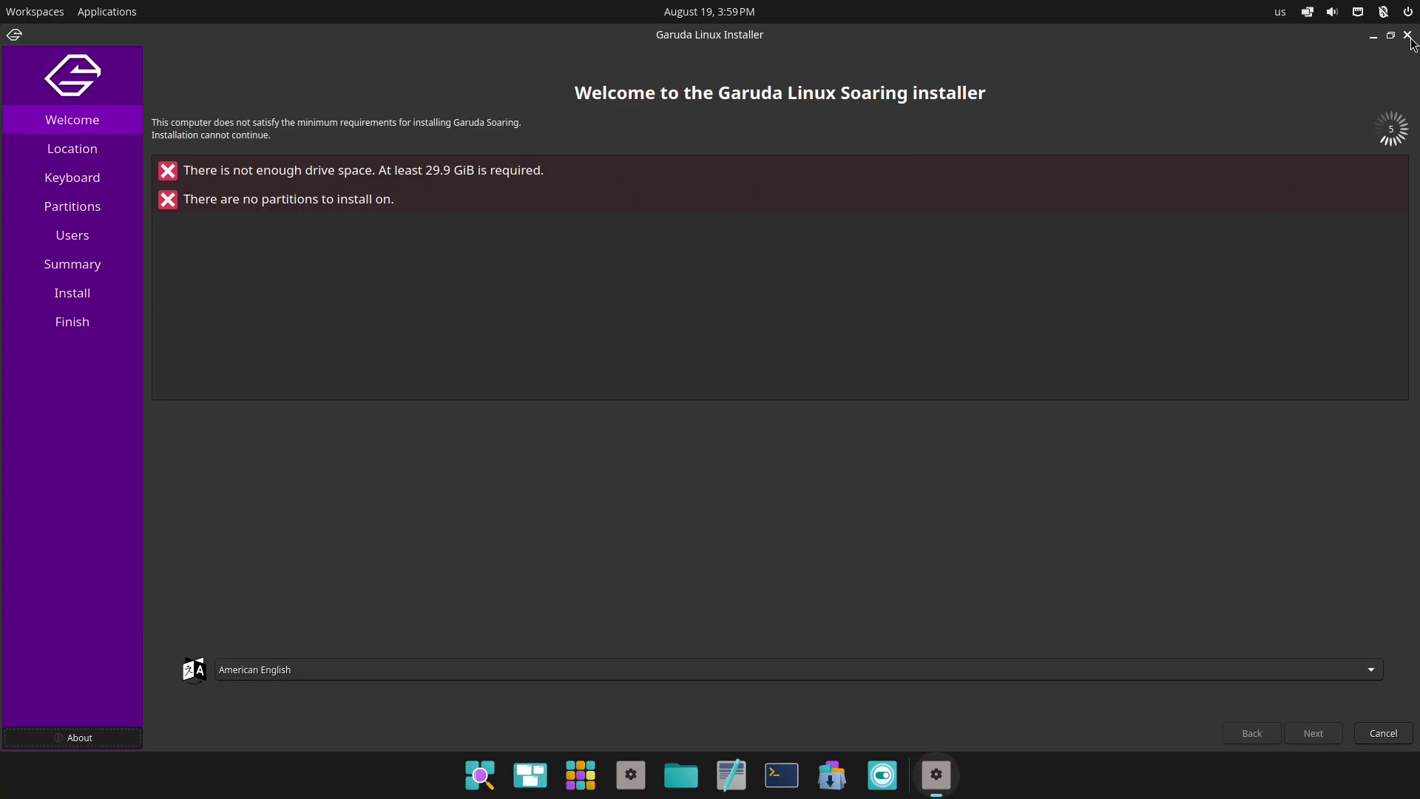
# Step: View the workspaces overview, return to the installer window and cancel the installation
pyautogui.click(57, 14)
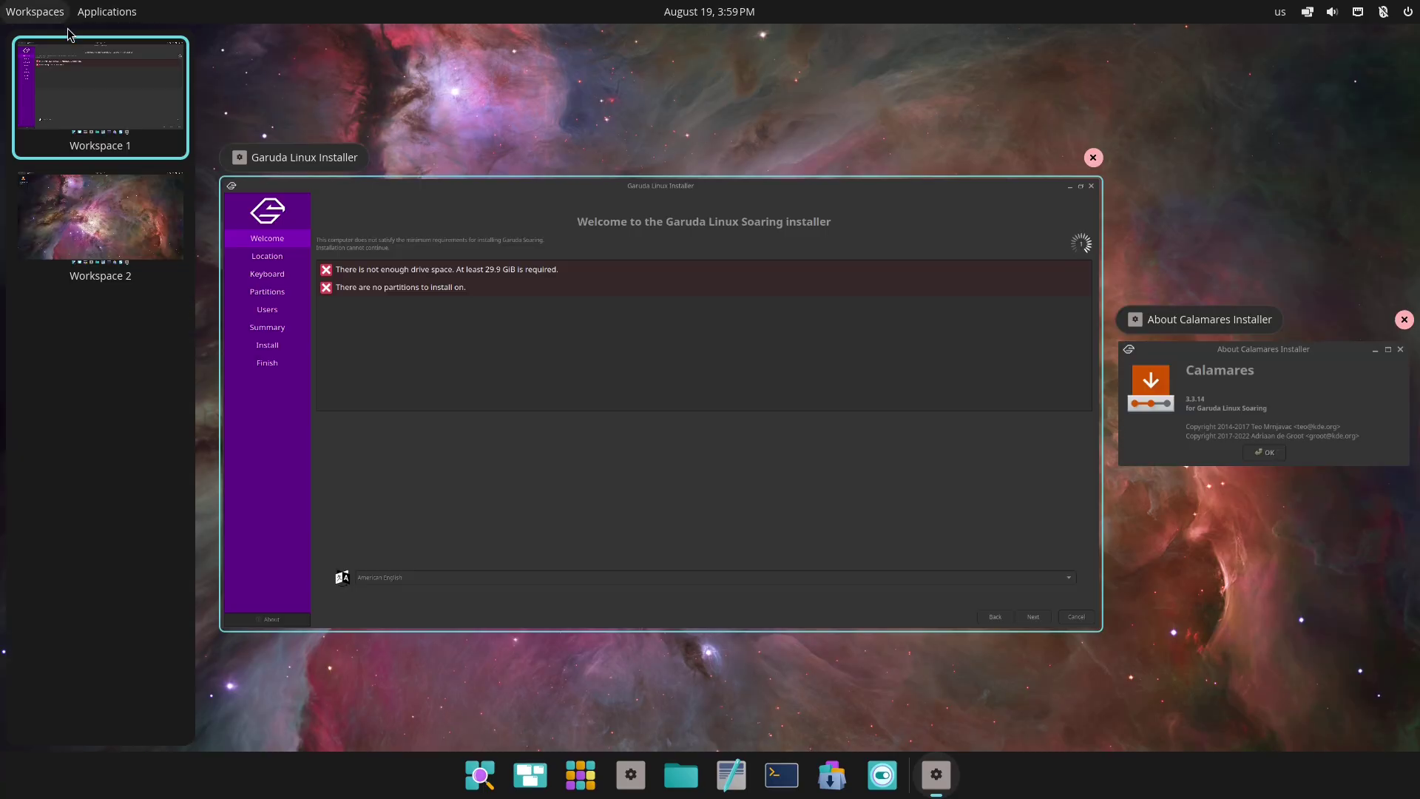
pyautogui.click(900, 136)
pyautogui.click(486, 156)
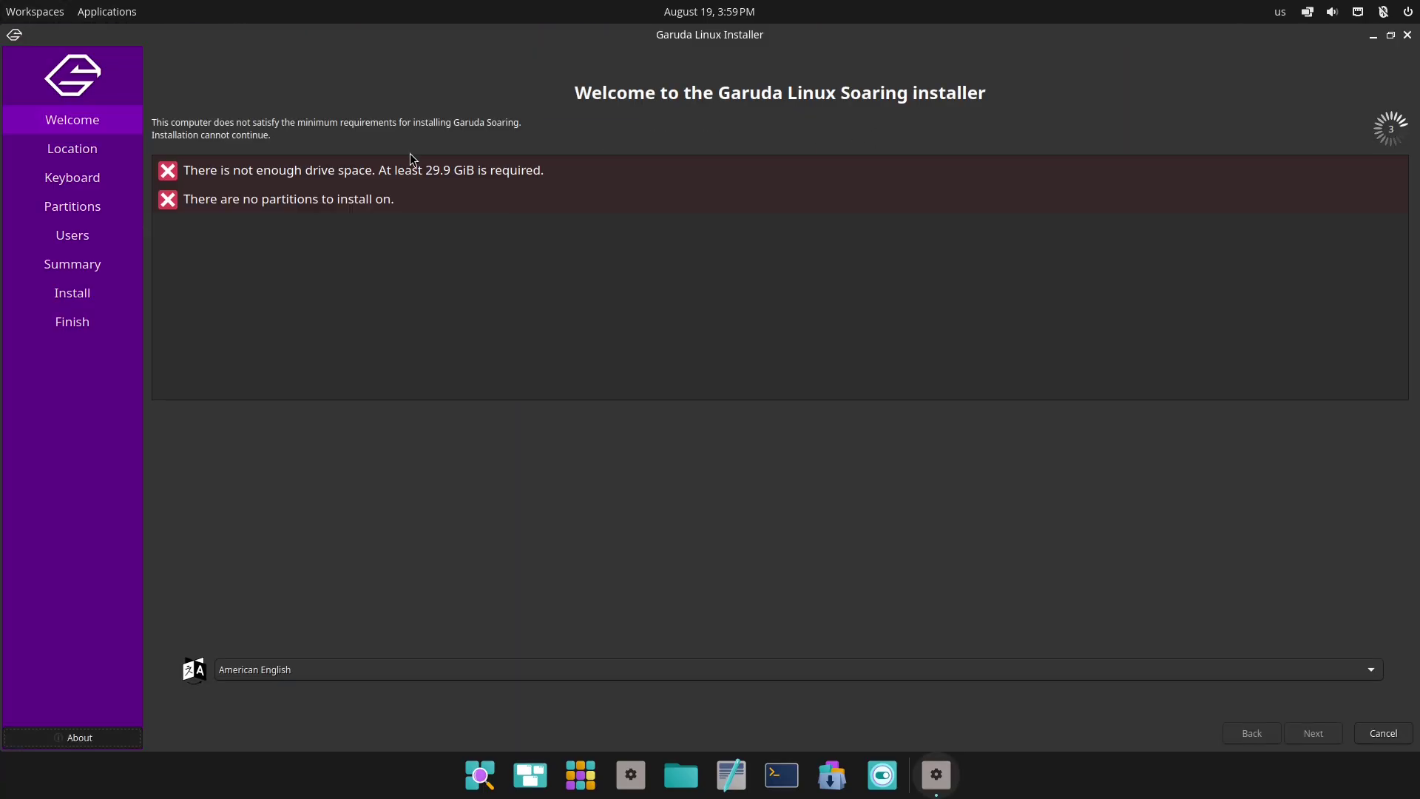
pyautogui.click(1383, 734)
pyautogui.click(703, 165)
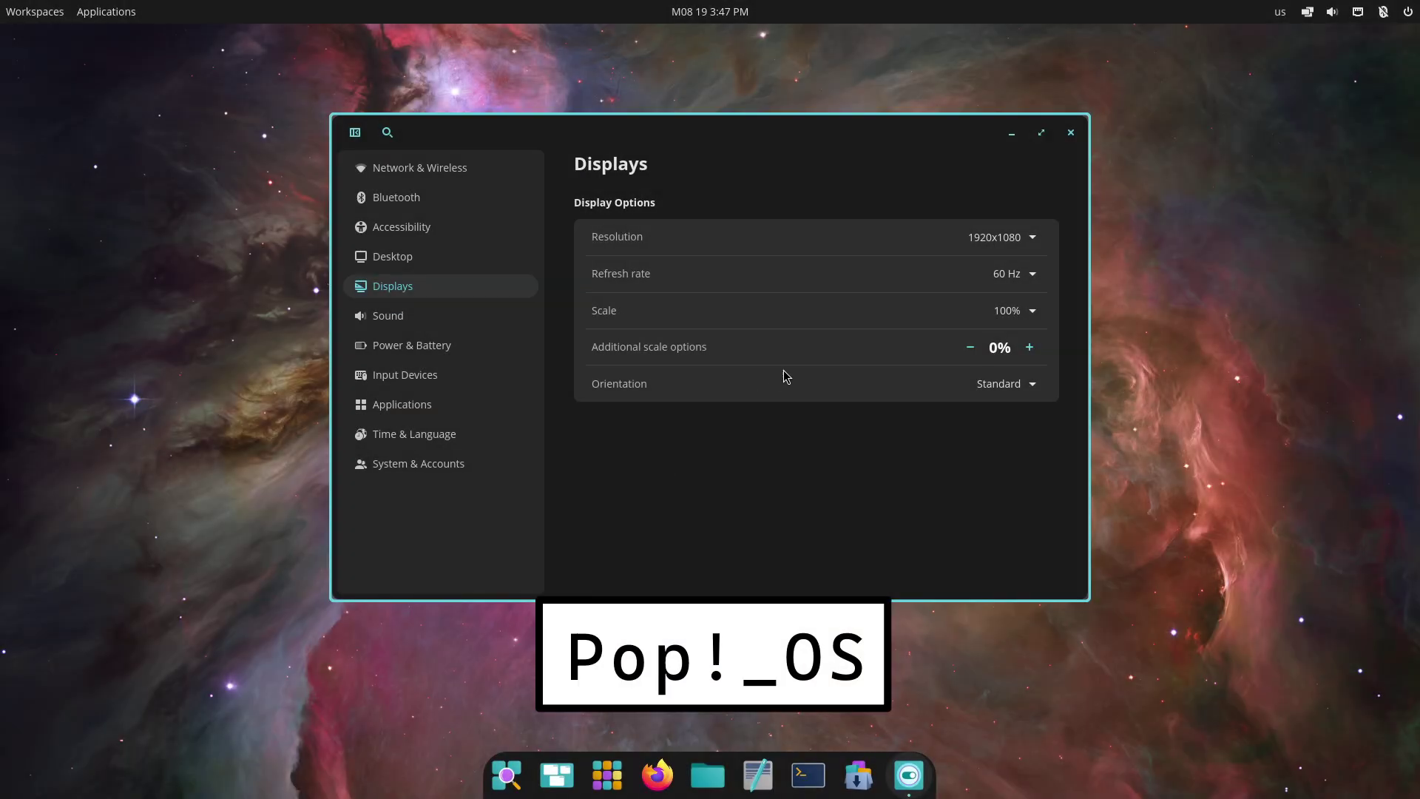
# Step: Maximize the settings window on Pop!_OS and view the system's About page
pyautogui.click(1042, 133)
pyautogui.click(149, 371)
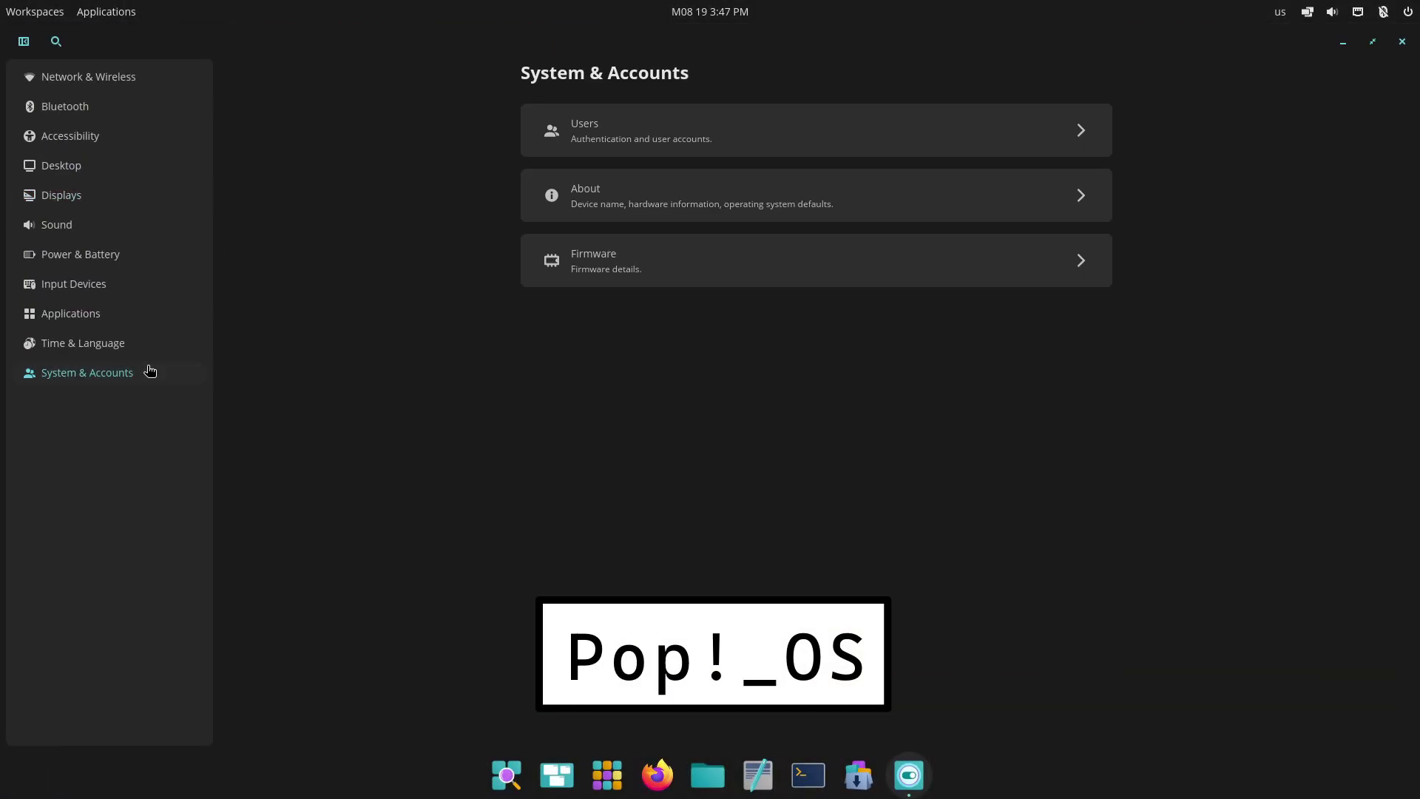
pyautogui.click(624, 205)
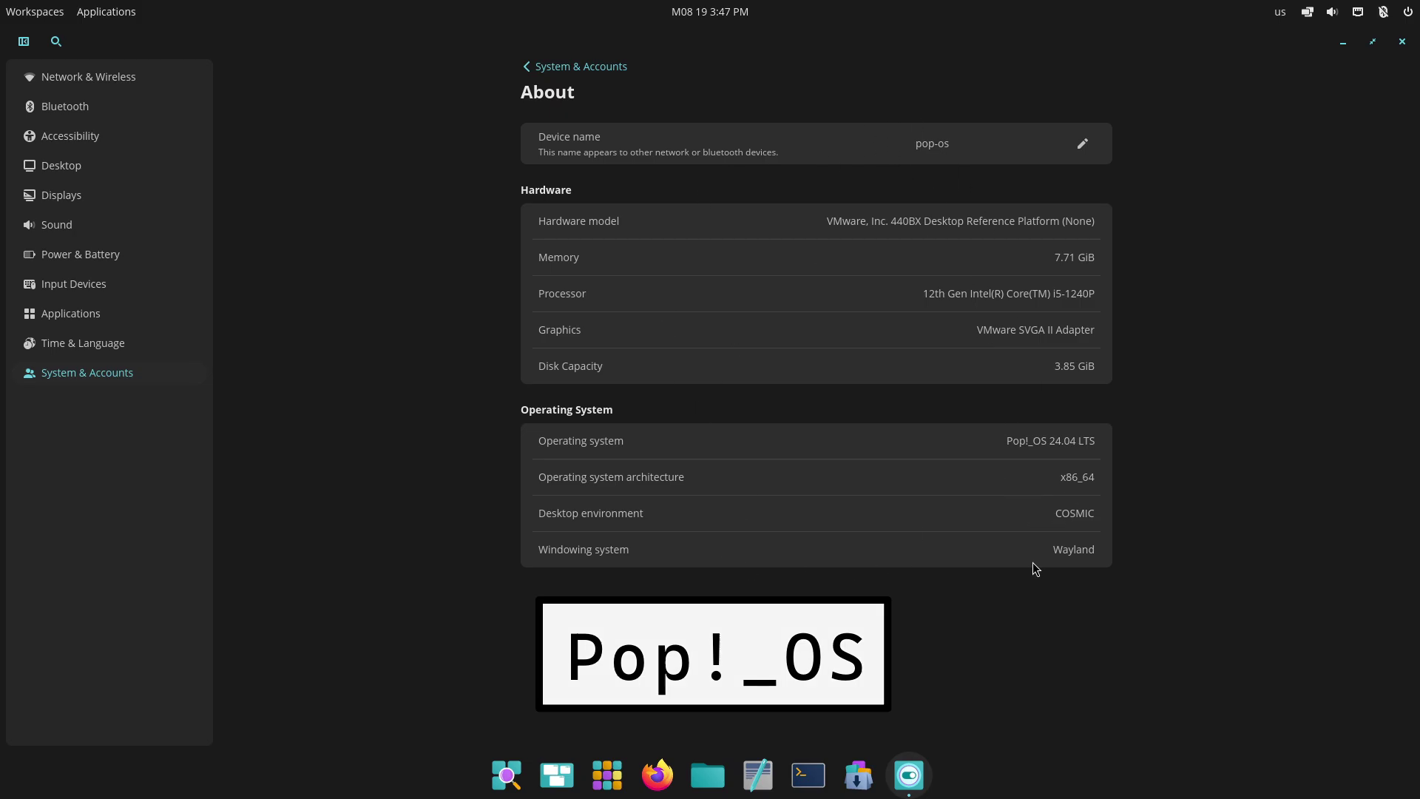
# Step: Look through the Wired and VPN network pages, then the Bluetooth and Accessibility settings
pyautogui.click(157, 77)
pyautogui.click(716, 136)
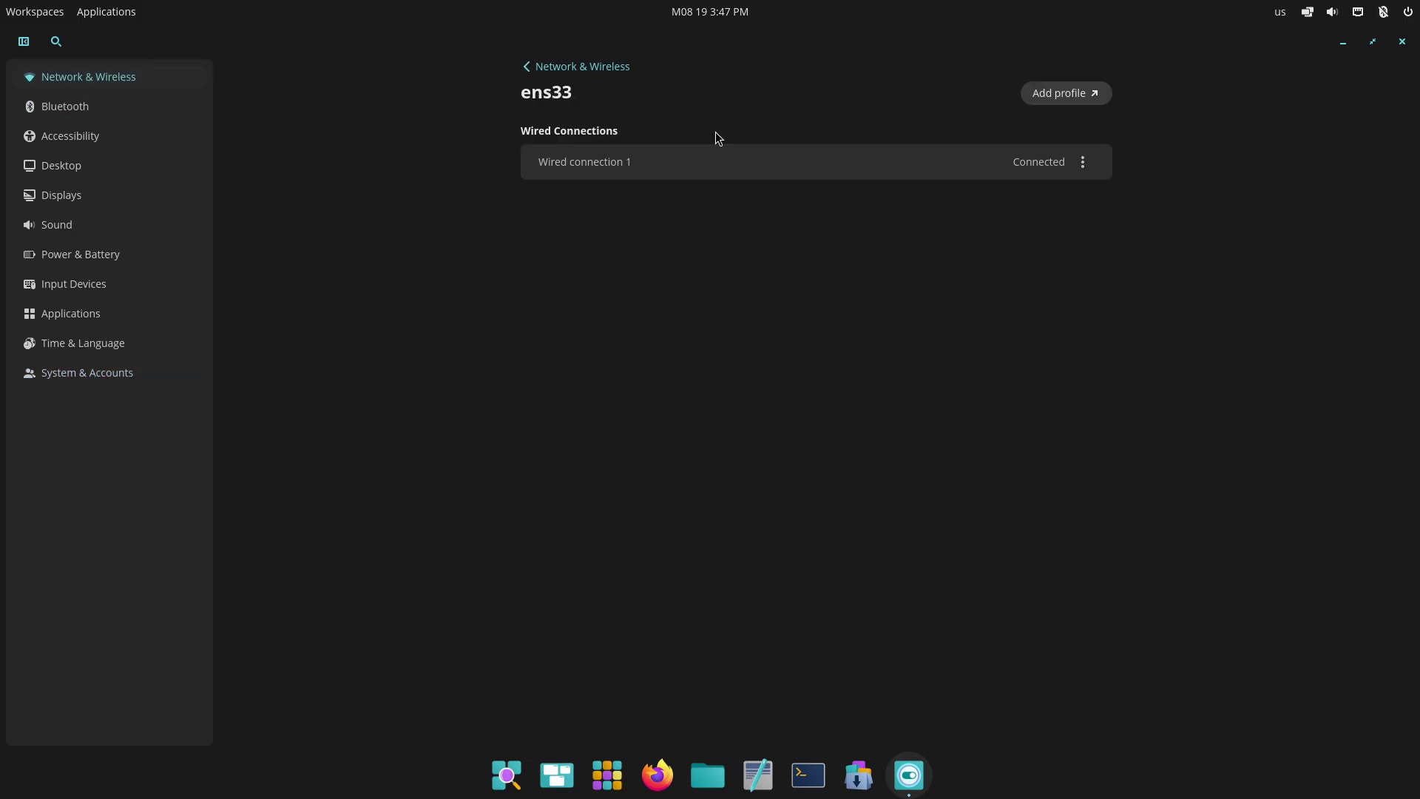
pyautogui.click(539, 68)
pyautogui.click(697, 209)
pyautogui.click(548, 71)
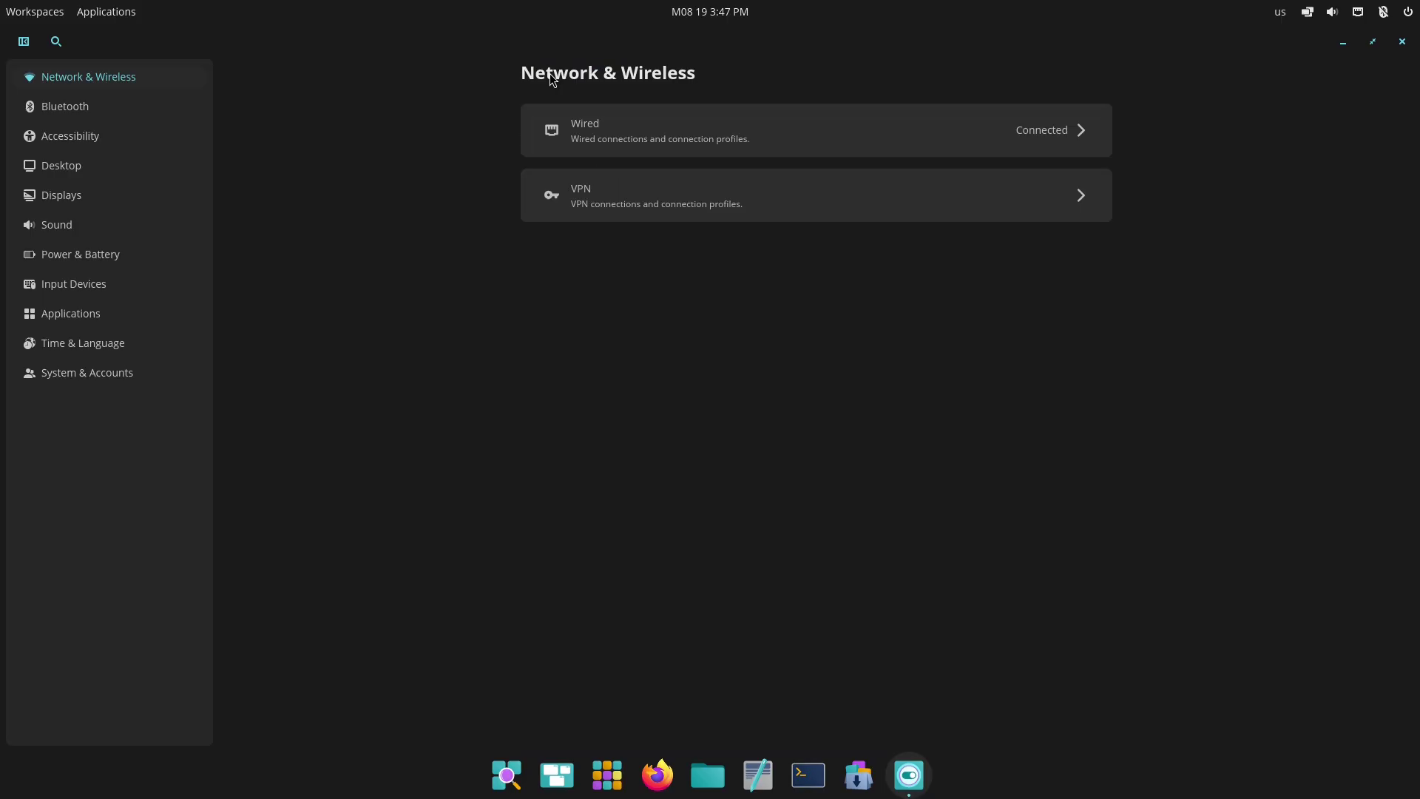
pyautogui.click(126, 103)
pyautogui.click(116, 140)
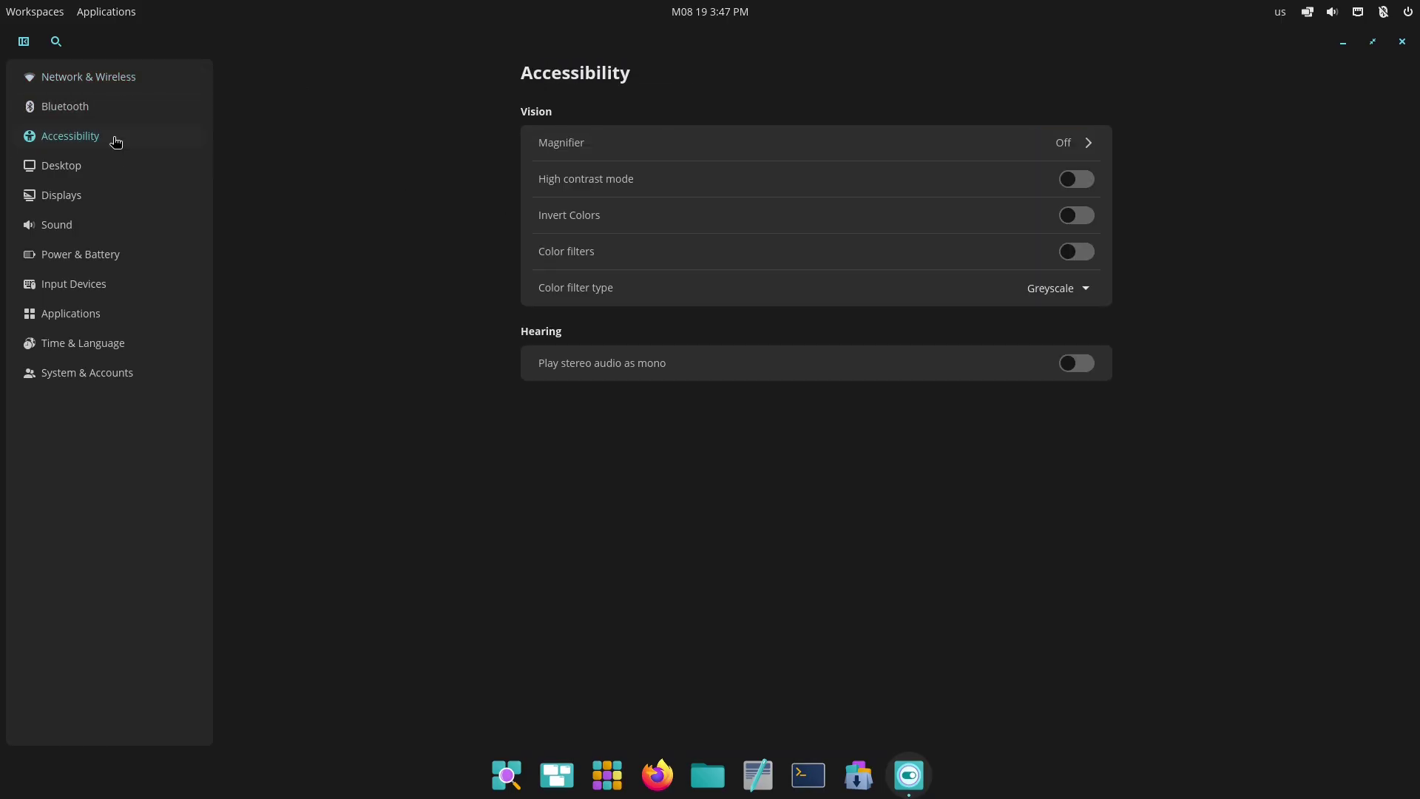
# Step: Inspect the input source, window tiling, sound and network applets of the system panel
pyautogui.click(1280, 14)
pyautogui.click(1307, 19)
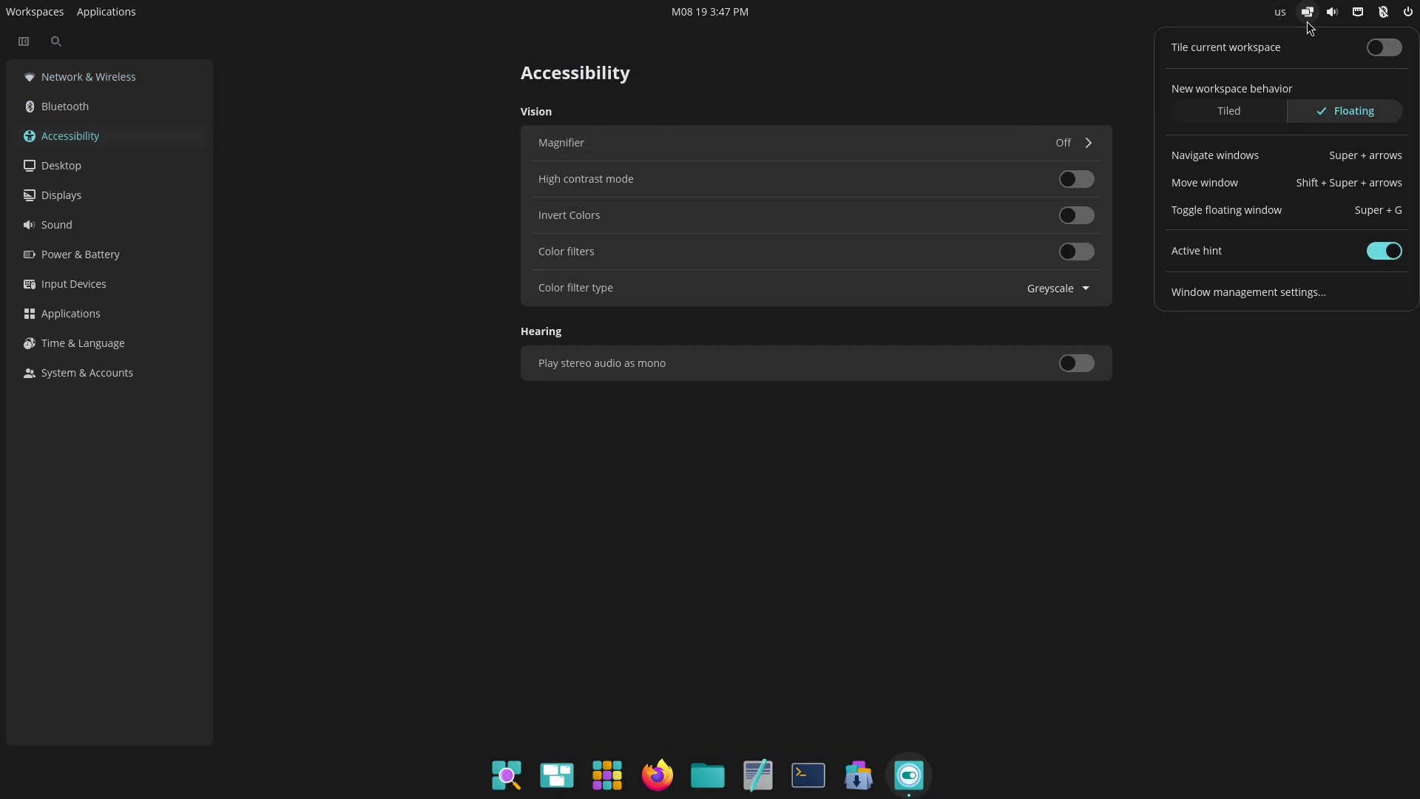
pyautogui.click(1332, 14)
pyautogui.click(1358, 14)
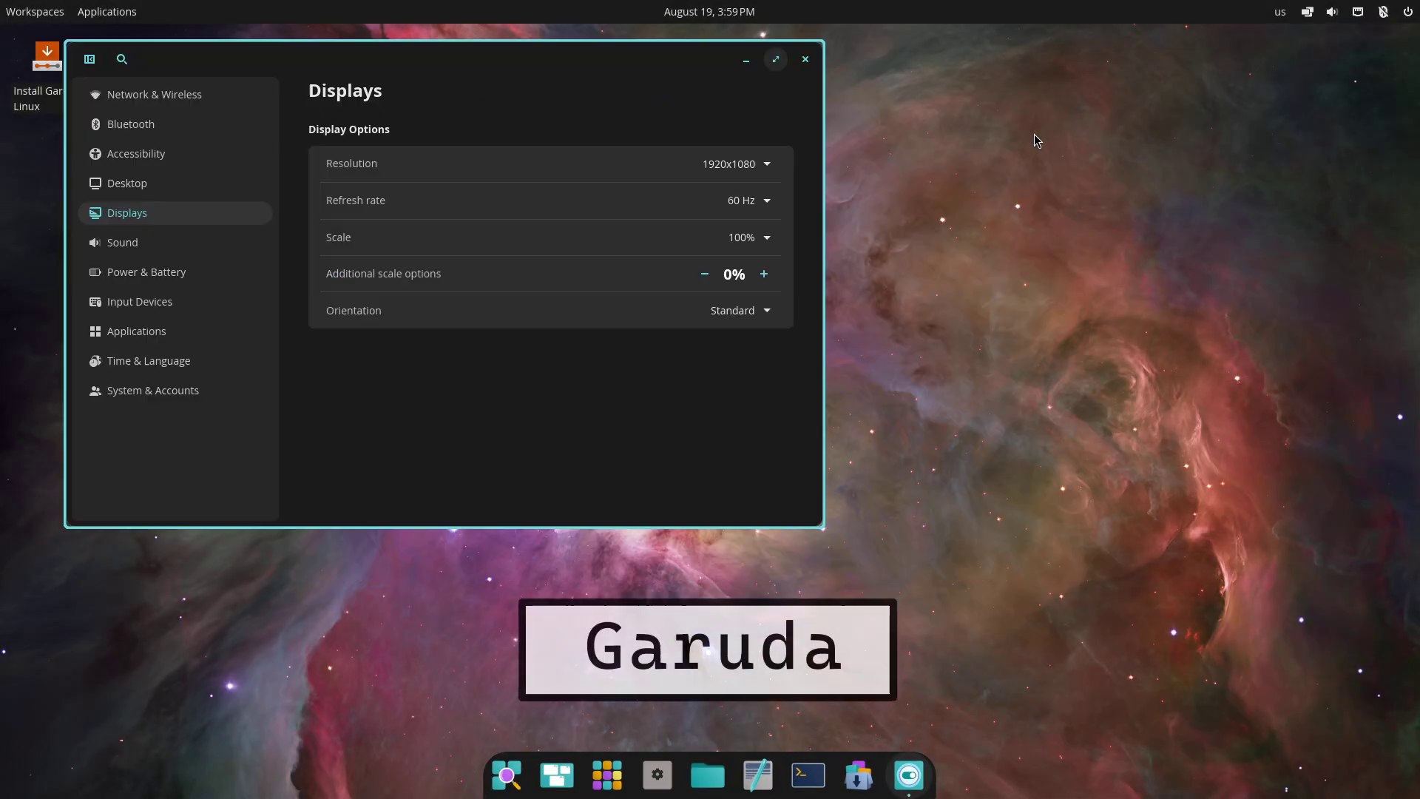
# Step: Maximize the settings window on Garuda and view the system's About page
pyautogui.press('super+m')
pyautogui.click(141, 372)
pyautogui.click(642, 201)
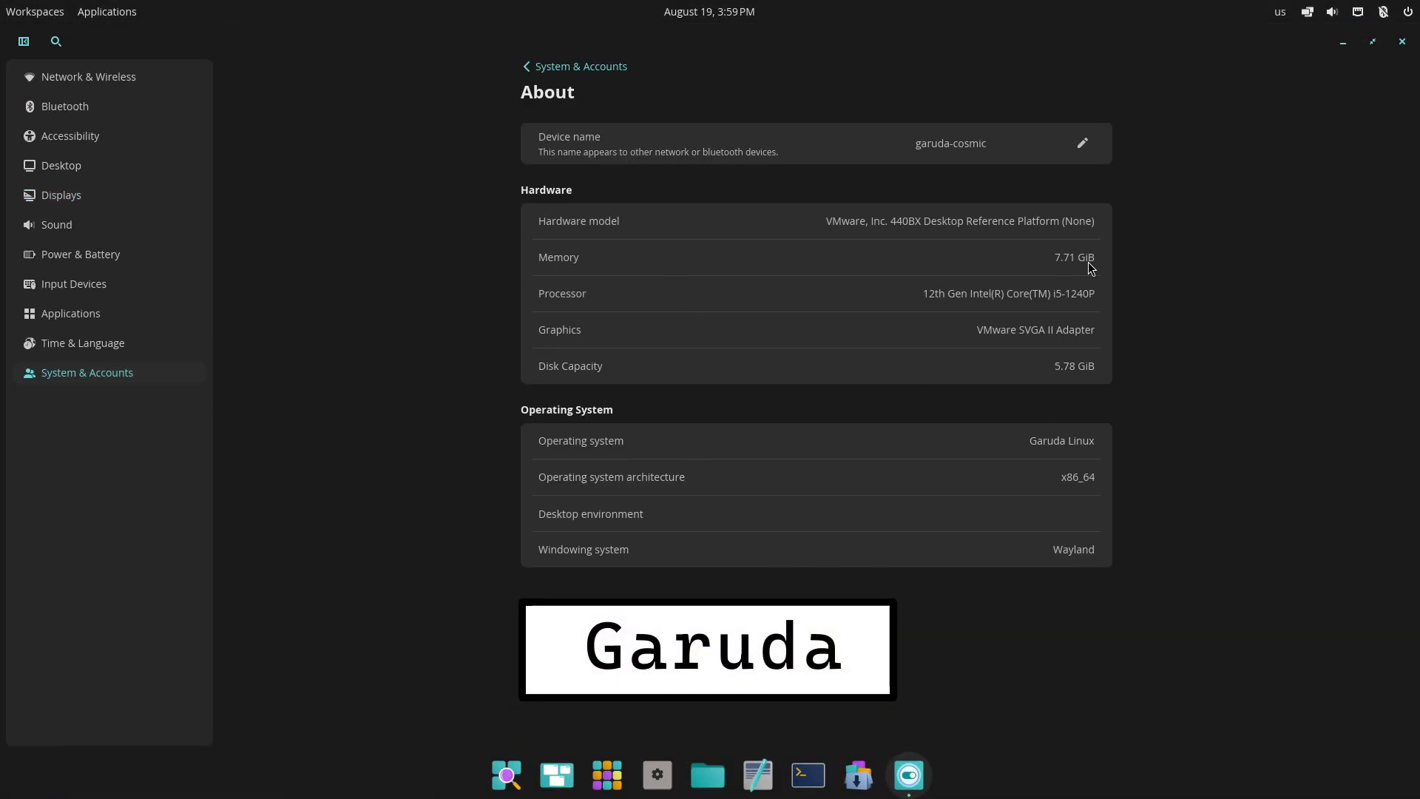
# Step: Review Garuda's Wired and VPN connection pages along with its Bluetooth and Accessibility settings
pyautogui.click(157, 84)
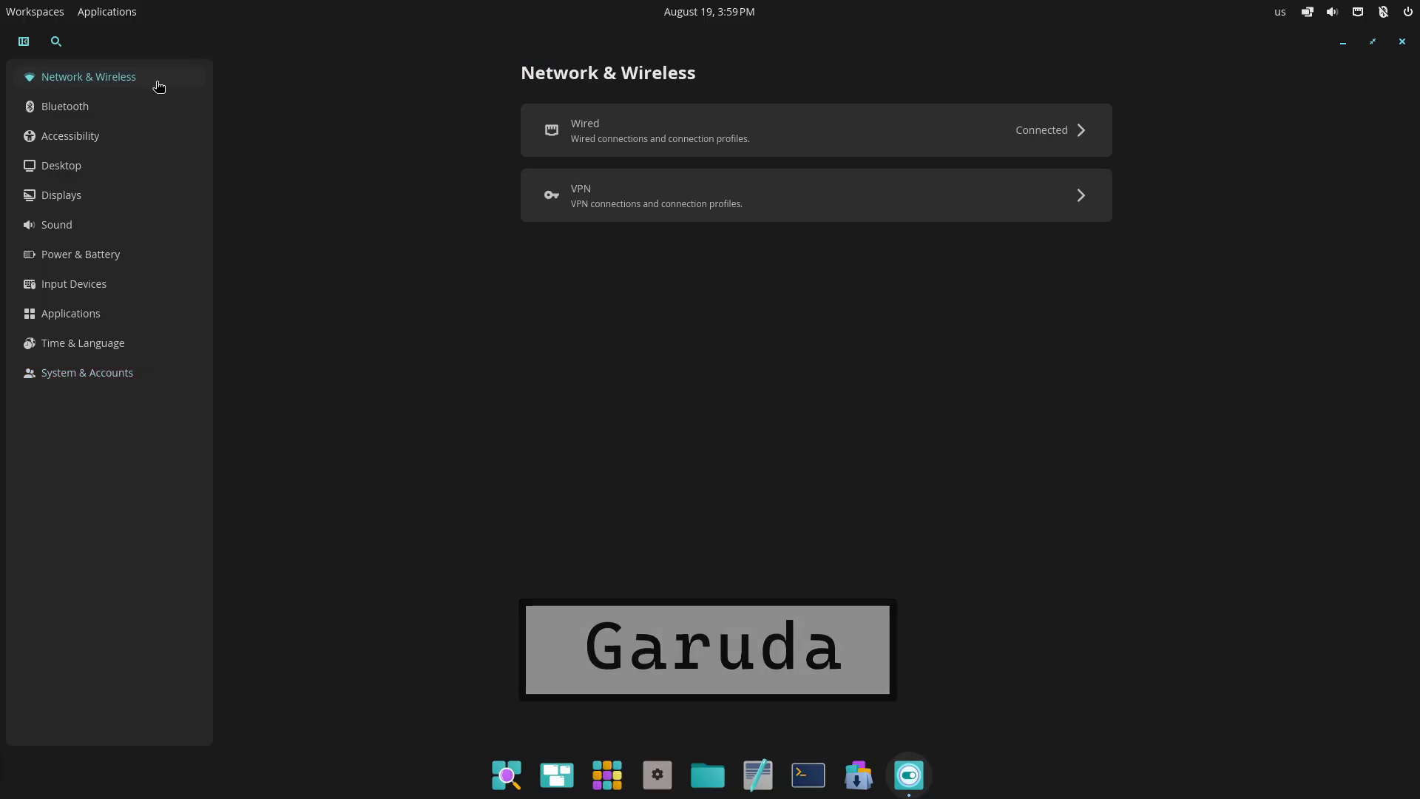
pyautogui.click(1064, 133)
pyautogui.click(566, 67)
pyautogui.click(797, 193)
pyautogui.click(127, 112)
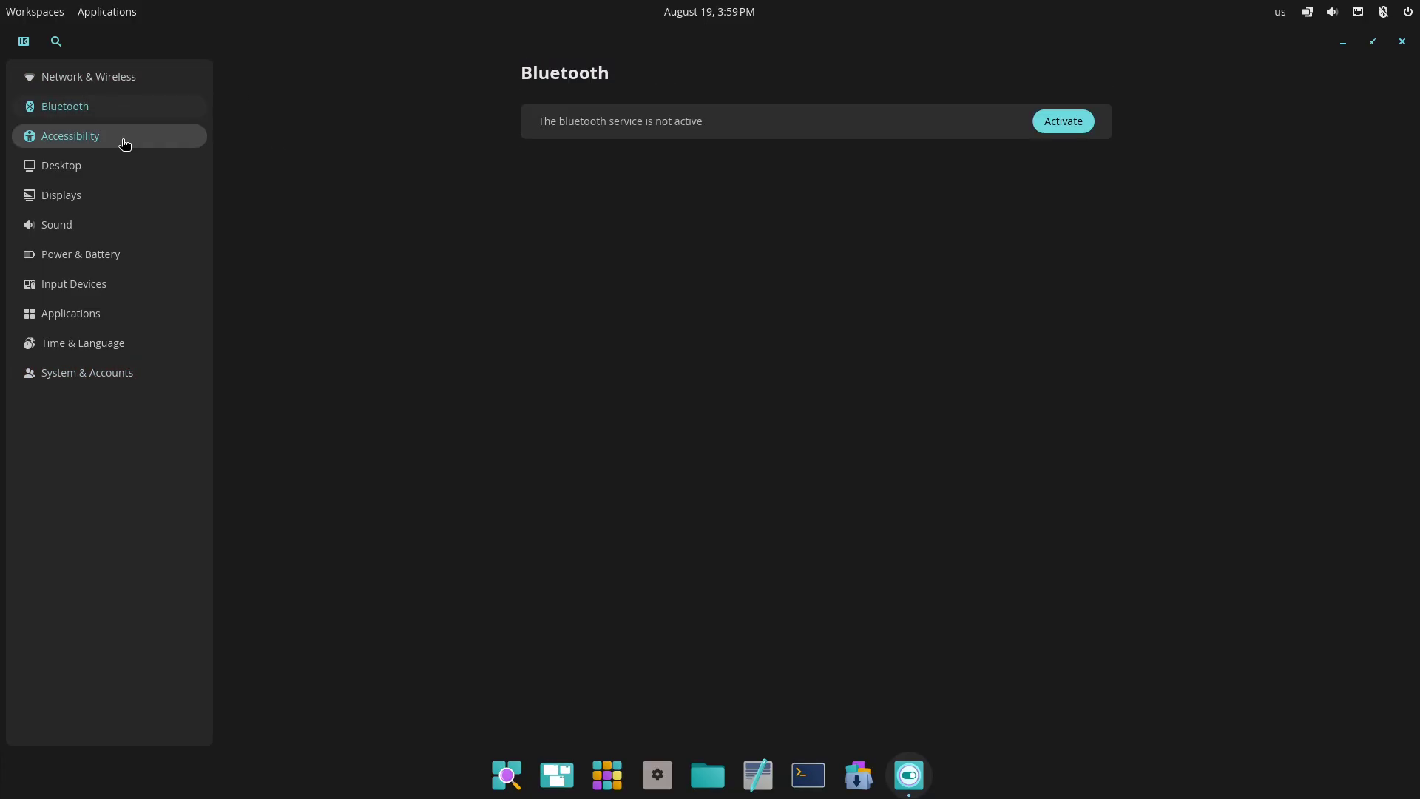
pyautogui.click(123, 140)
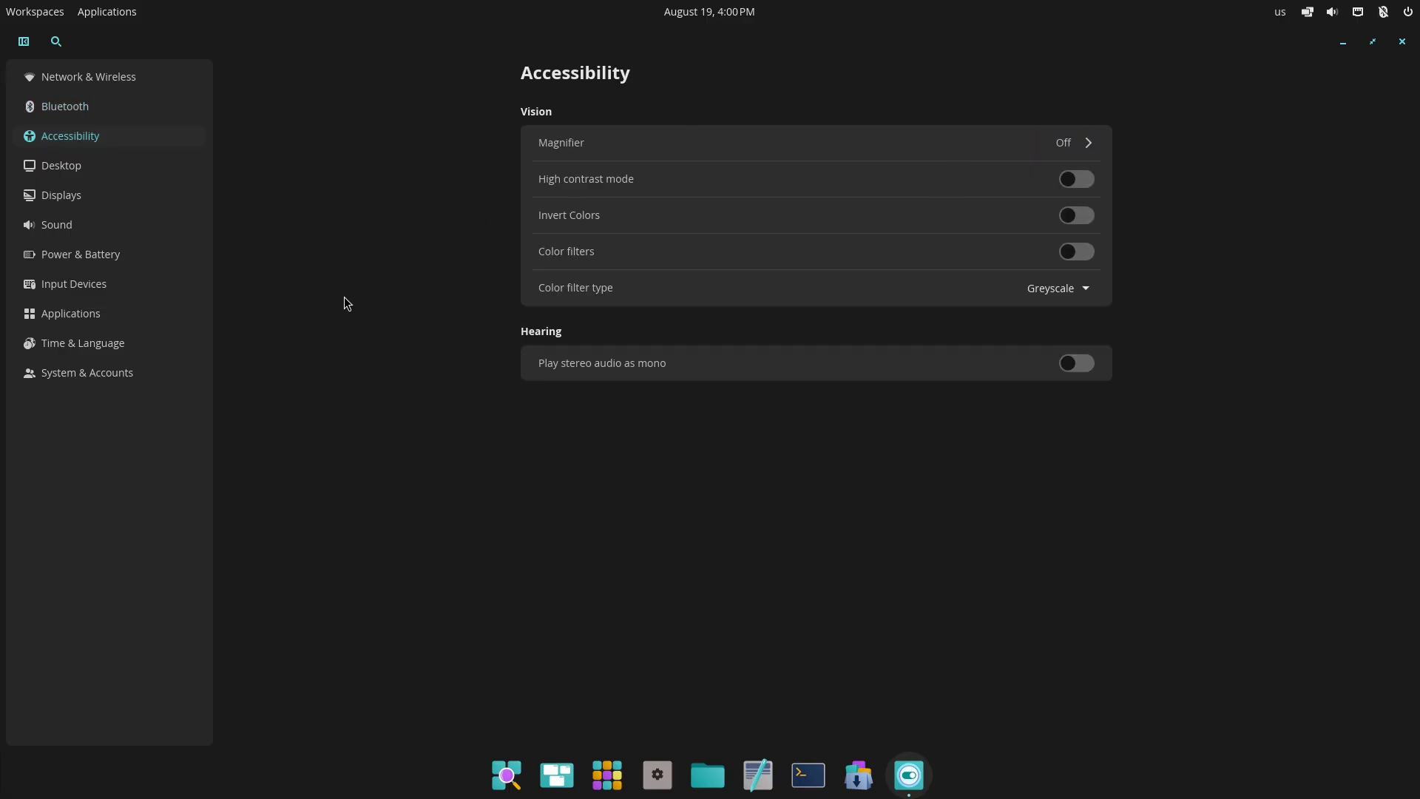
# Step: Examine Garuda's wallpaper choices in the Desktop settings and return to the Desktop overview
pyautogui.click(152, 164)
pyautogui.click(791, 135)
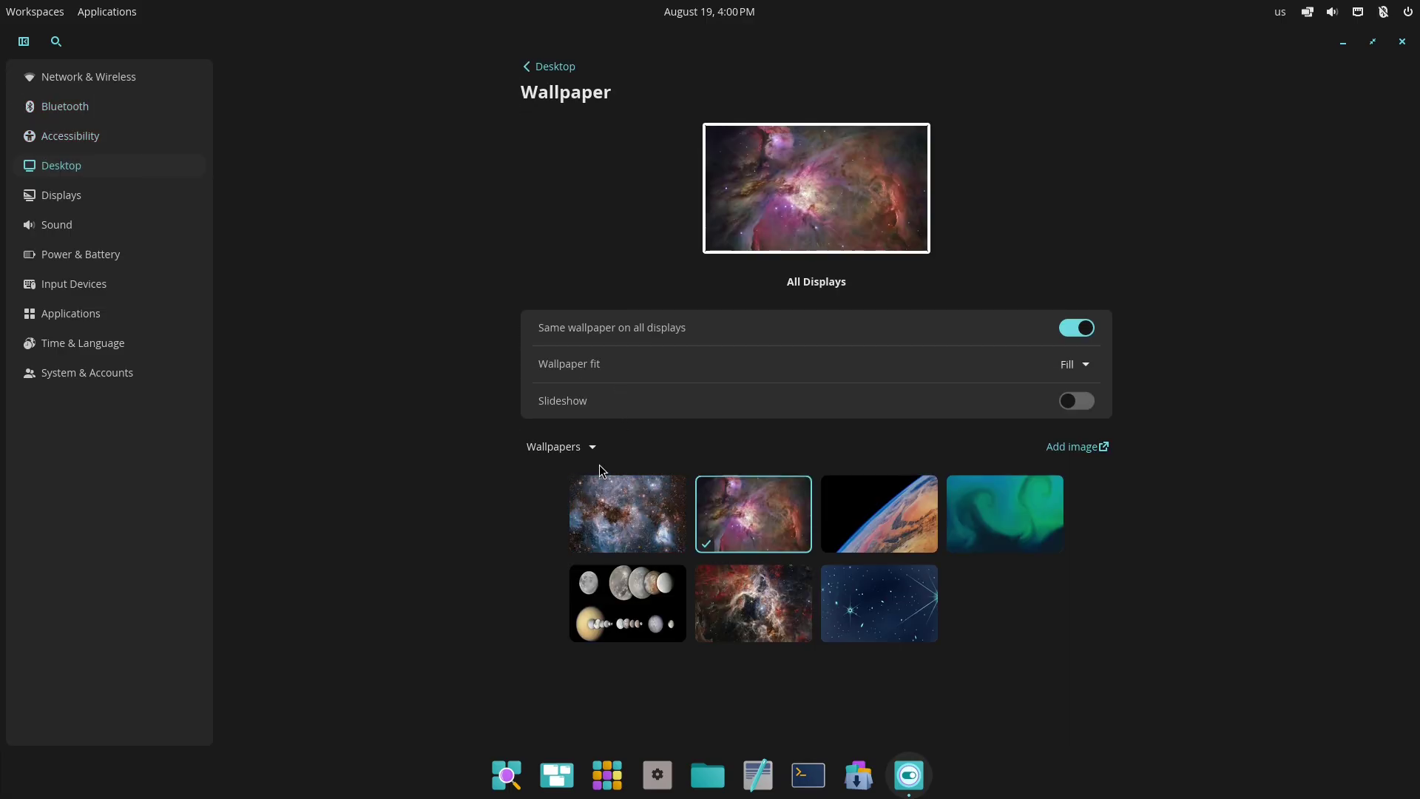
pyautogui.click(559, 66)
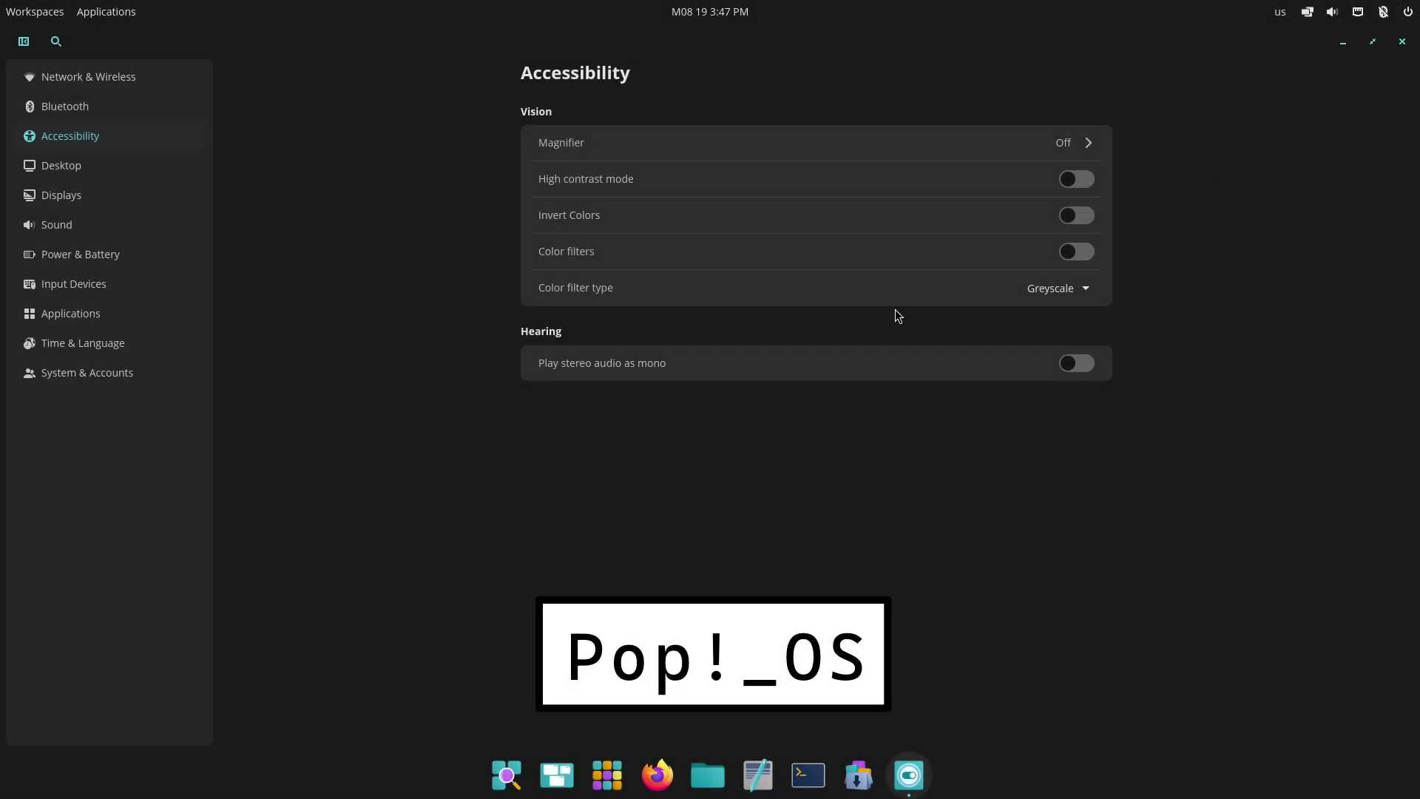
# Step: Examine the wallpaper choices in Pop!_OS's Desktop settings and return to the Desktop overview
pyautogui.click(141, 181)
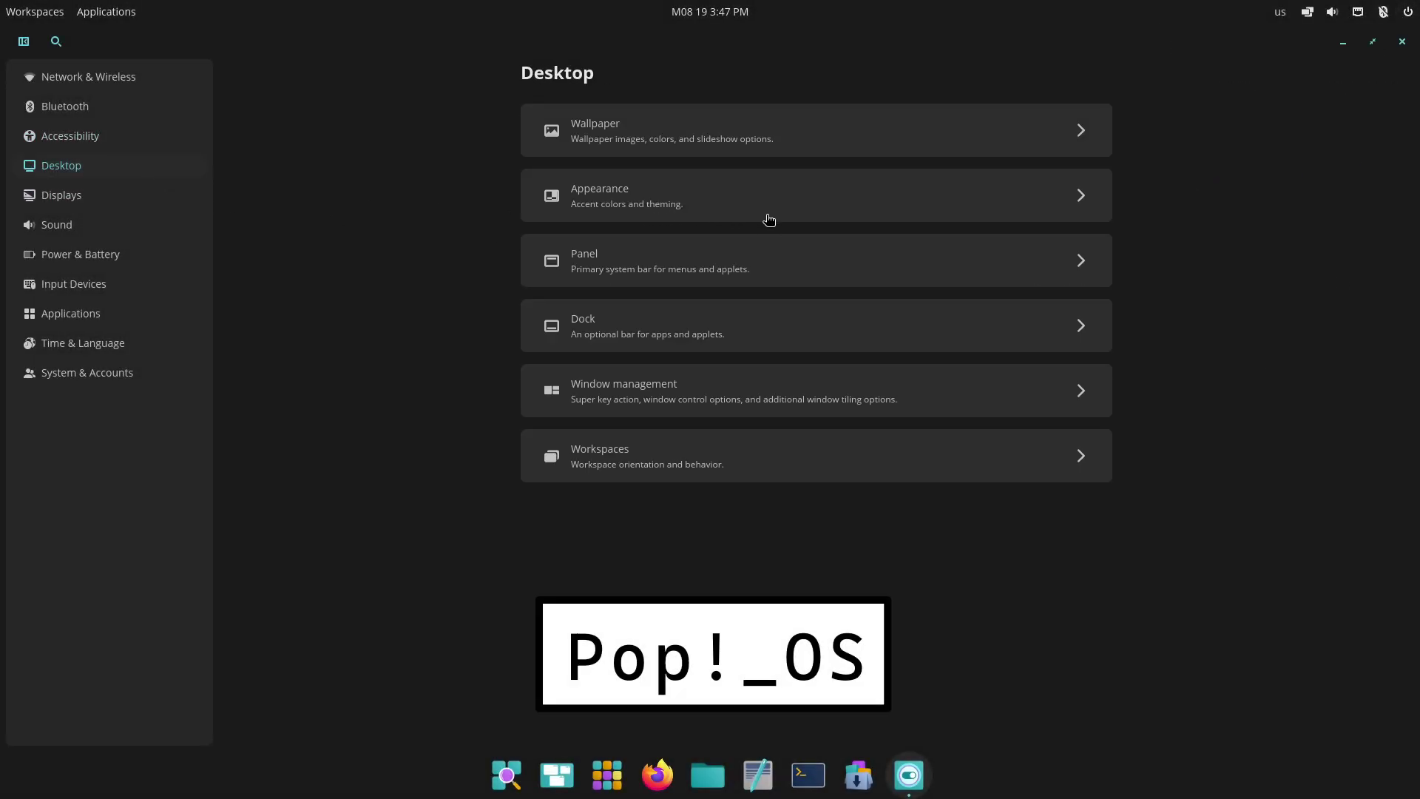
pyautogui.click(758, 150)
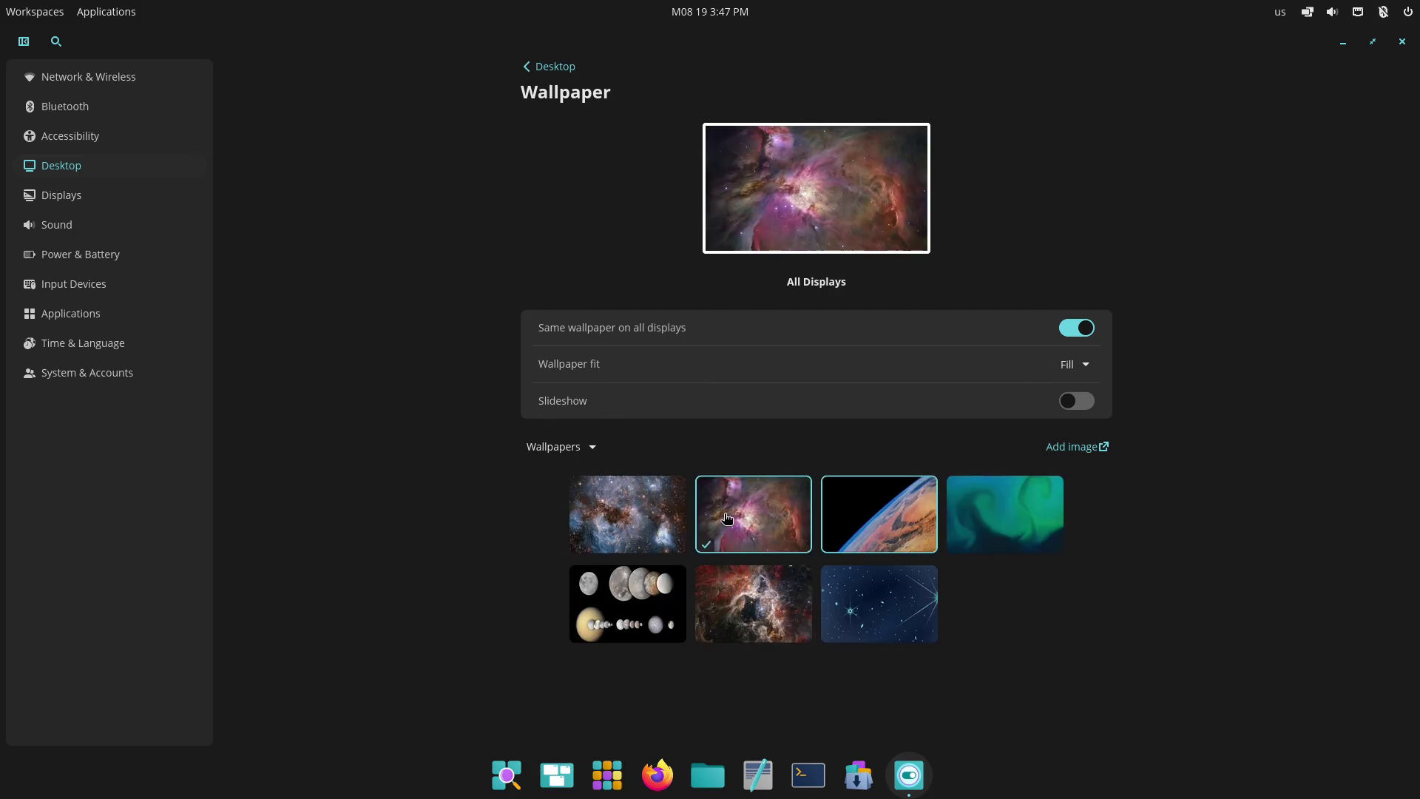
pyautogui.click(575, 68)
# Step: Switch the desktop appearance to Light mode and set the interface density to Spacious
pyautogui.click(601, 201)
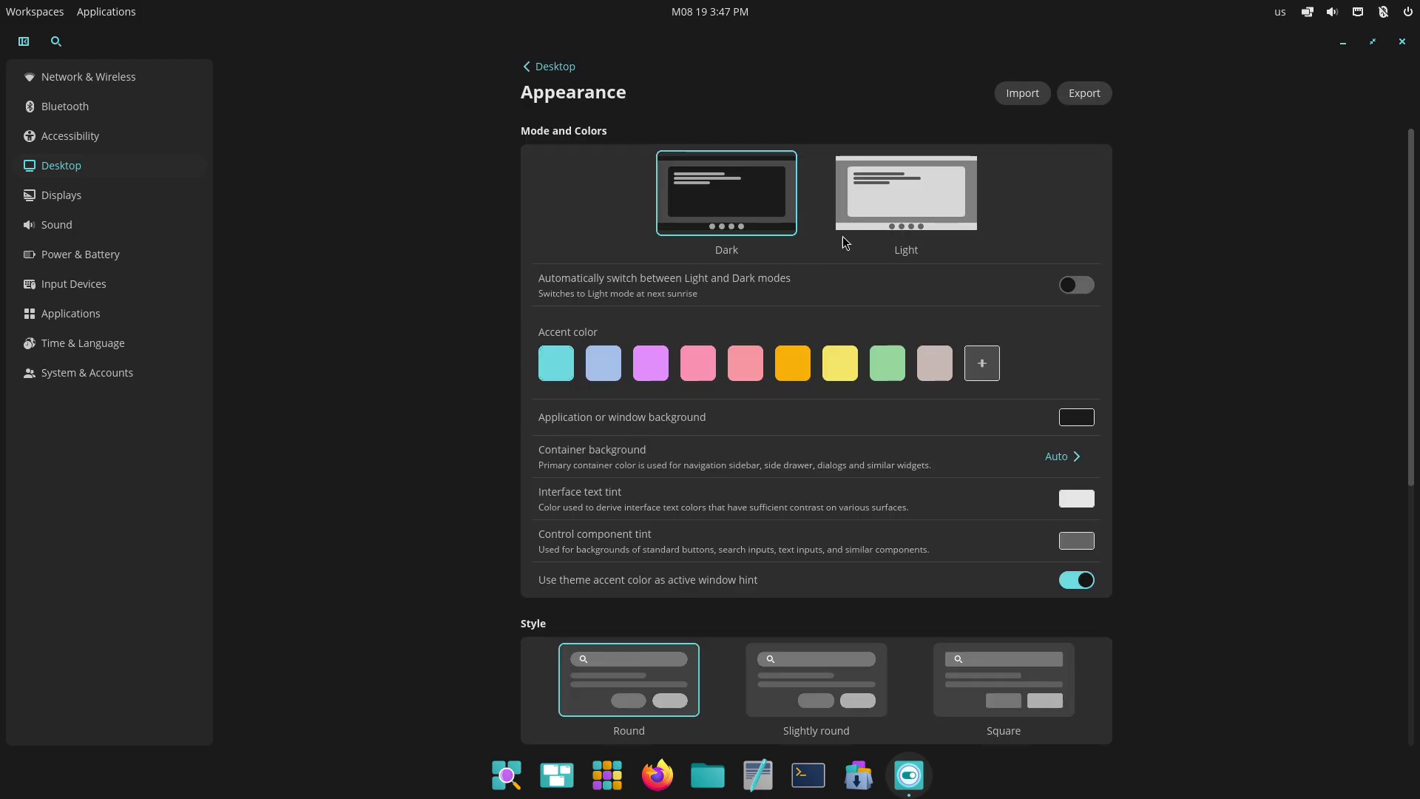
pyautogui.click(891, 209)
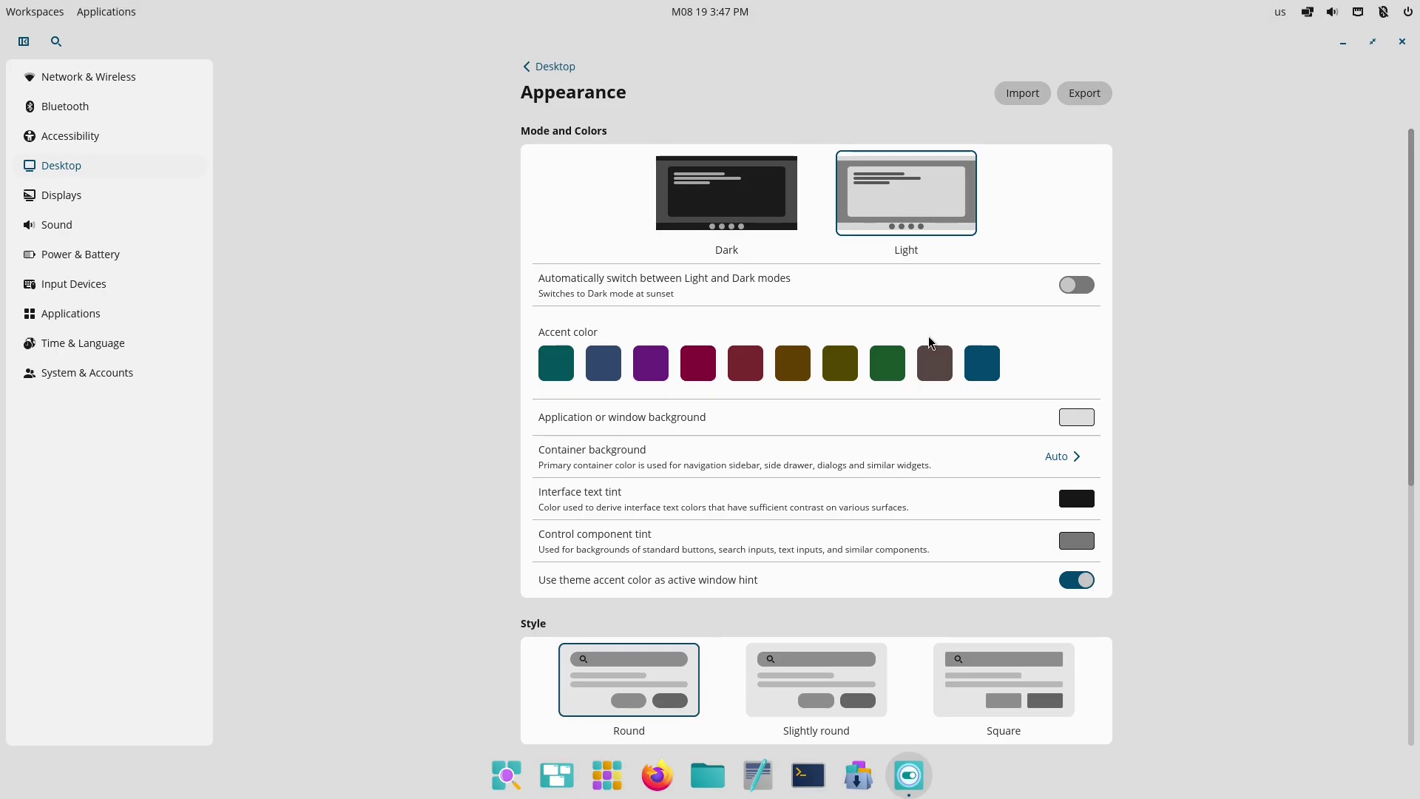
pyautogui.moveTo(1409, 241); pyautogui.dragTo(1408, 540)
pyautogui.press('super+w')
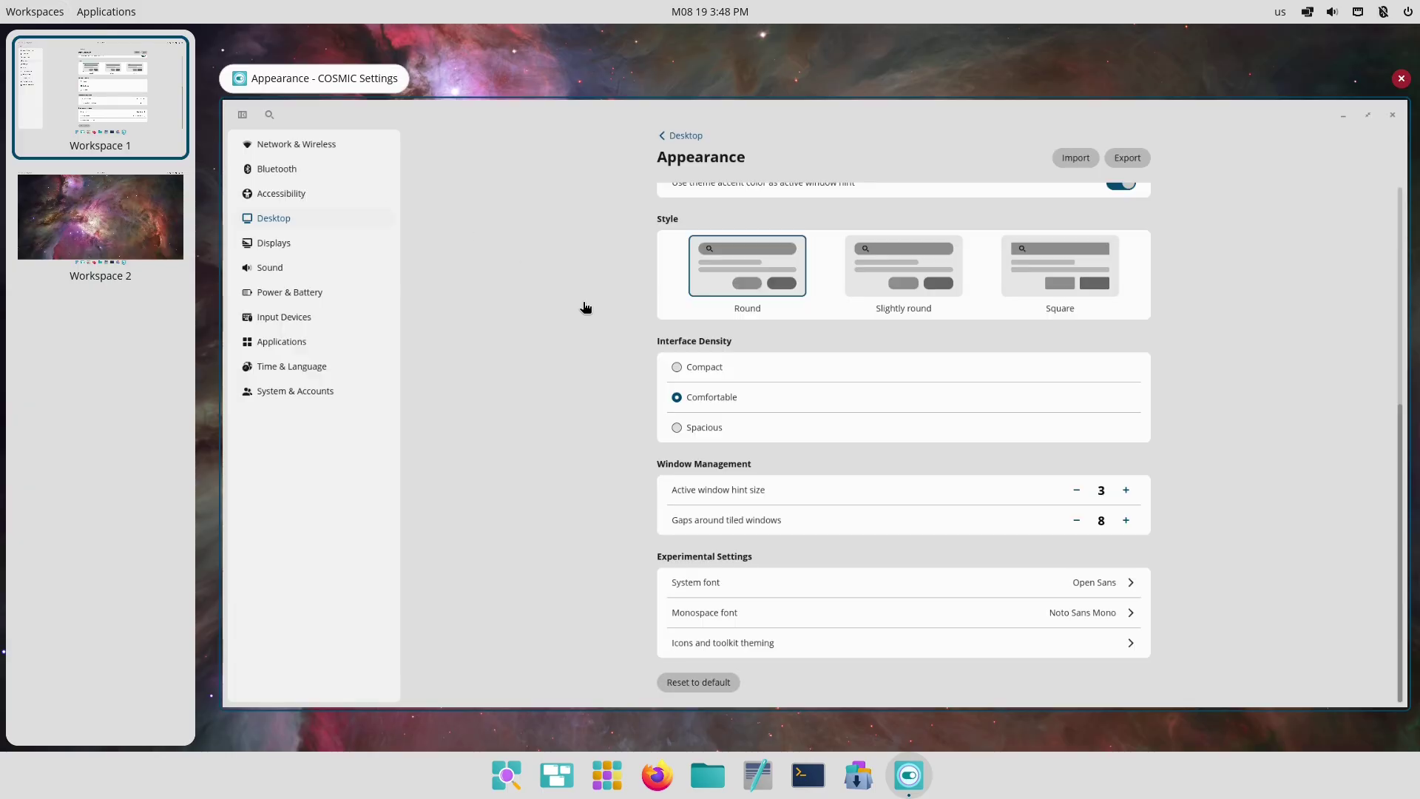
pyautogui.click(695, 292)
pyautogui.click(564, 351)
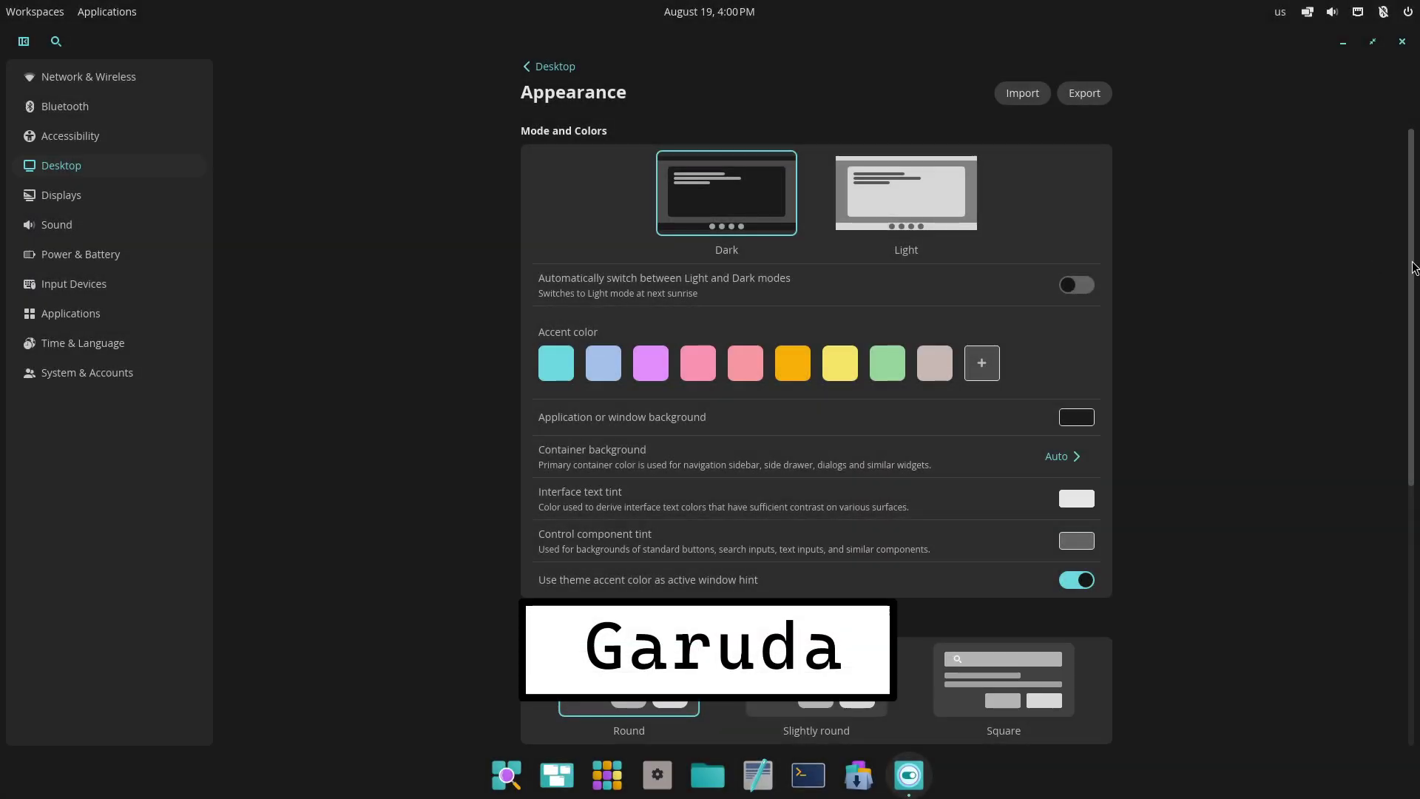
# Step: Look through all of Garuda's Appearance options, down to the end of the page, and return to the Desktop overview
pyautogui.moveTo(1413, 267); pyautogui.dragTo(1413, 396)
pyautogui.moveTo(1409, 548); pyautogui.dragTo(1413, 651)
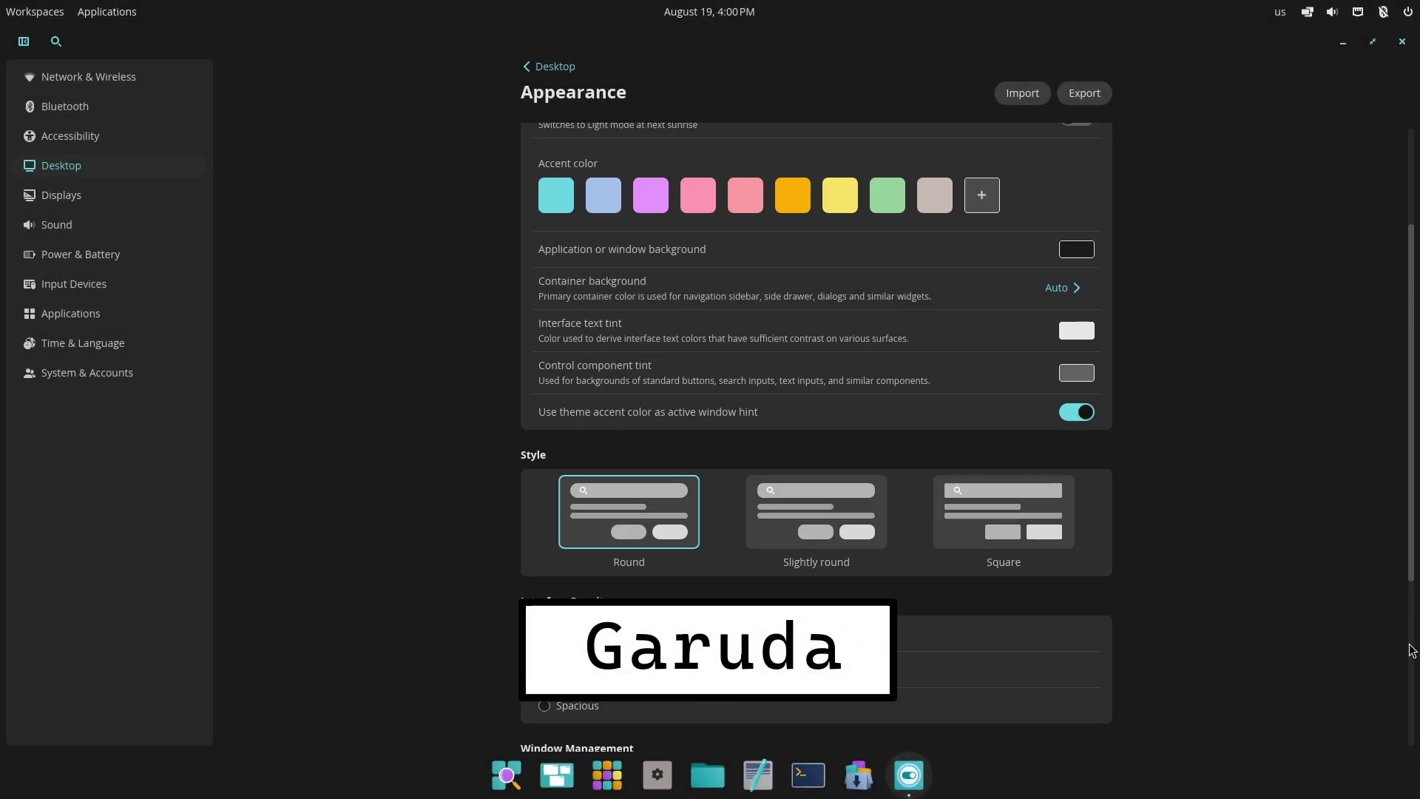
pyautogui.scroll(-5, 1411, 713)
pyautogui.click(536, 70)
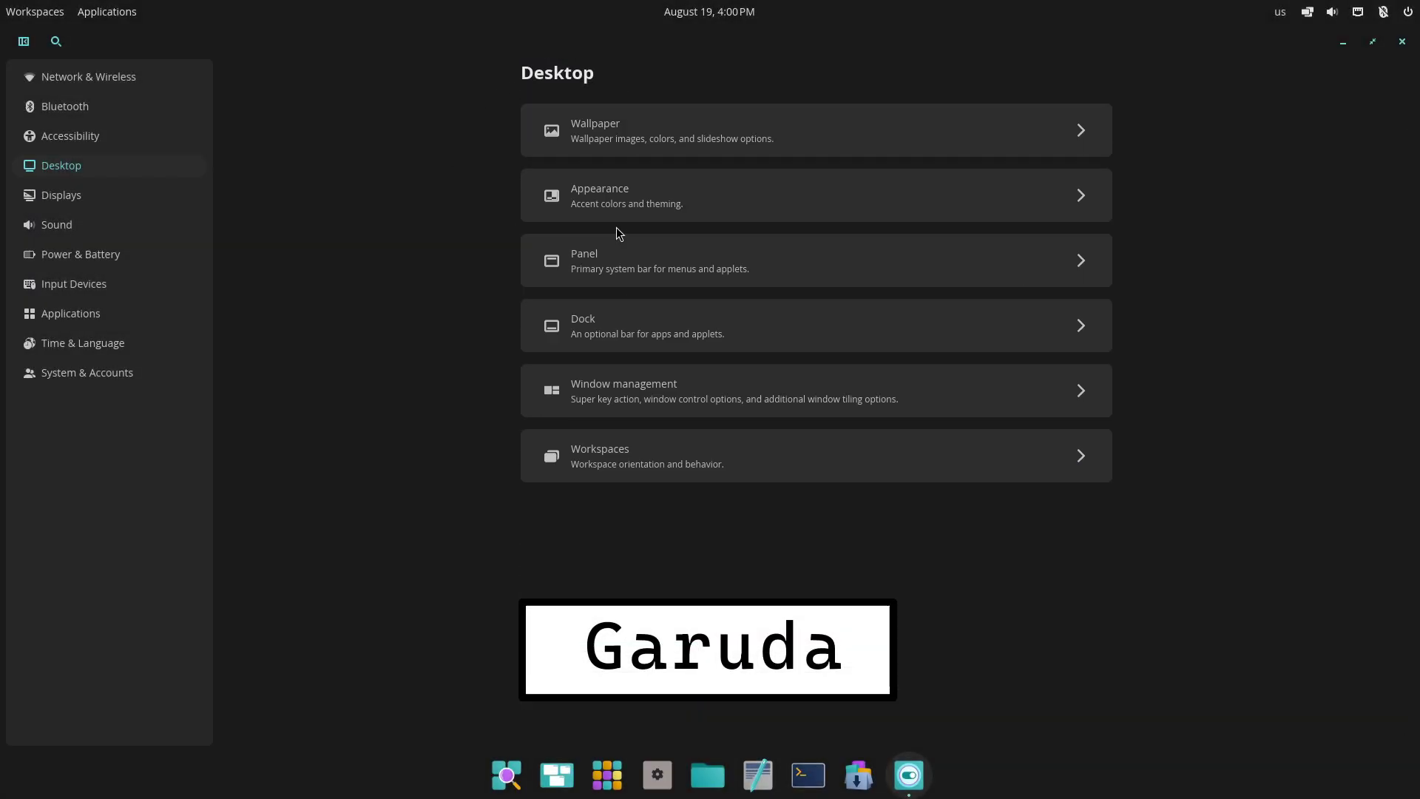
# Step: Review Garuda's Panel, Dock, Window management and Workspaces pages one after another in the Desktop settings
pyautogui.click(628, 262)
pyautogui.click(560, 67)
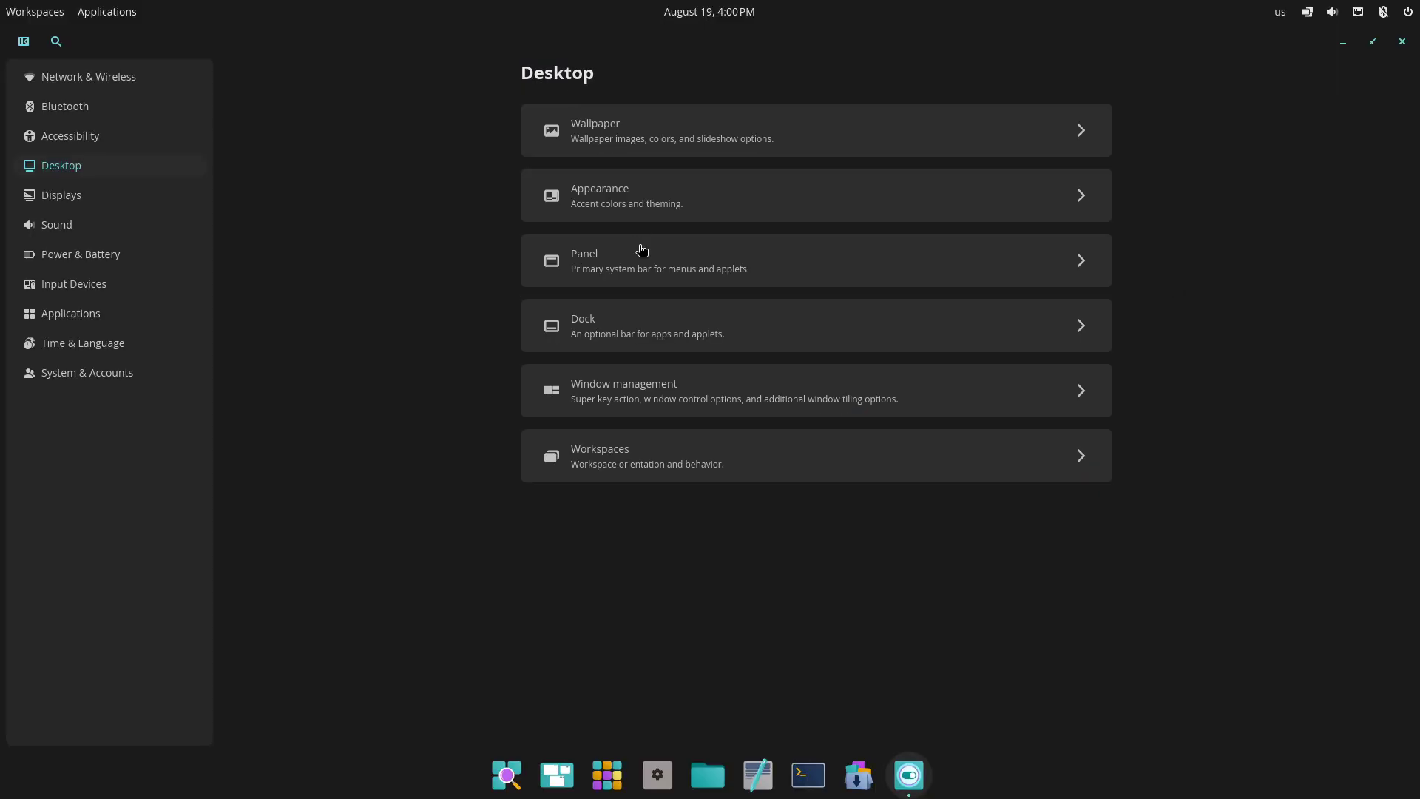
pyautogui.click(643, 324)
pyautogui.click(555, 67)
pyautogui.click(620, 395)
pyautogui.click(562, 70)
pyautogui.click(657, 452)
pyautogui.click(562, 70)
# Step: Inspect the orientation and scale choices in Garuda's Displays settings
pyautogui.click(115, 202)
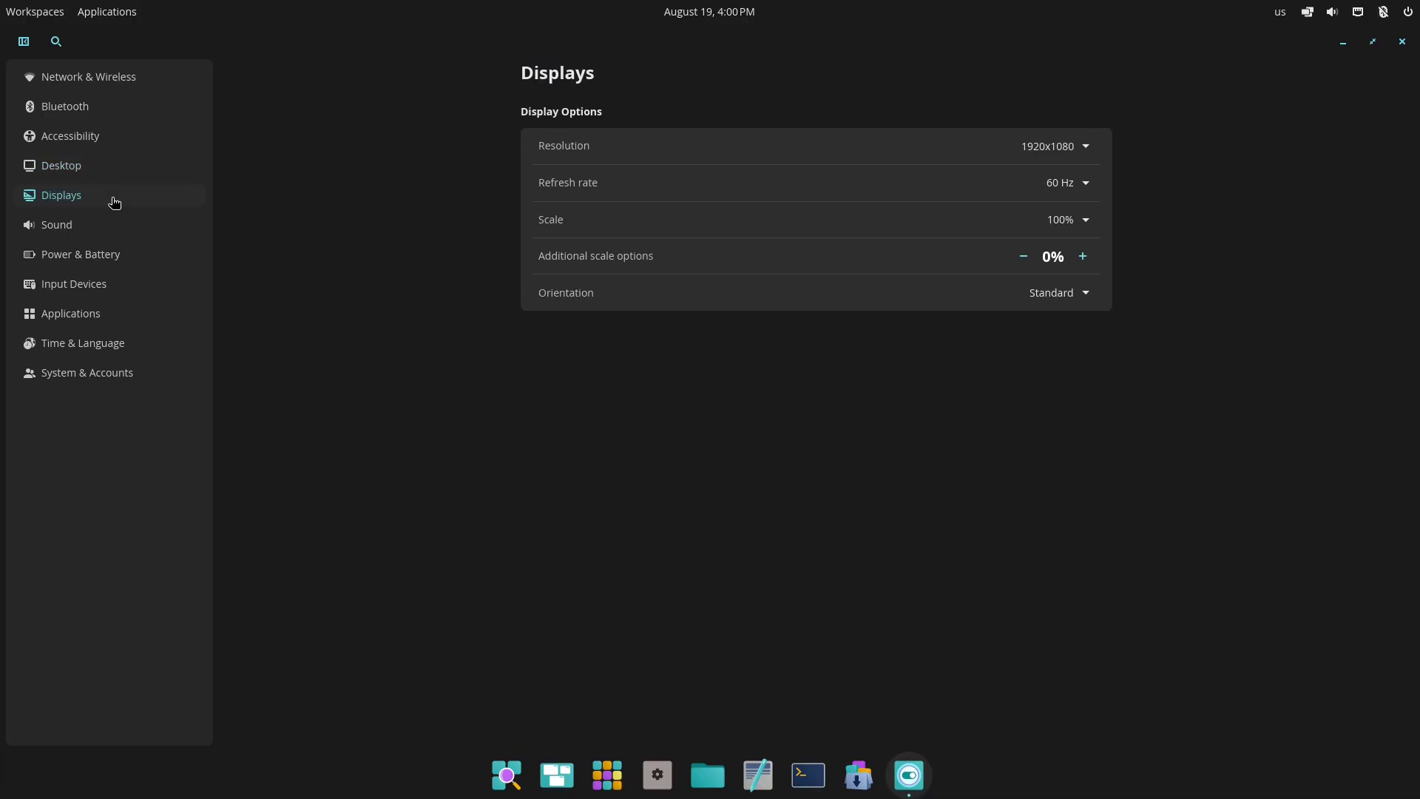
pyautogui.click(1056, 294)
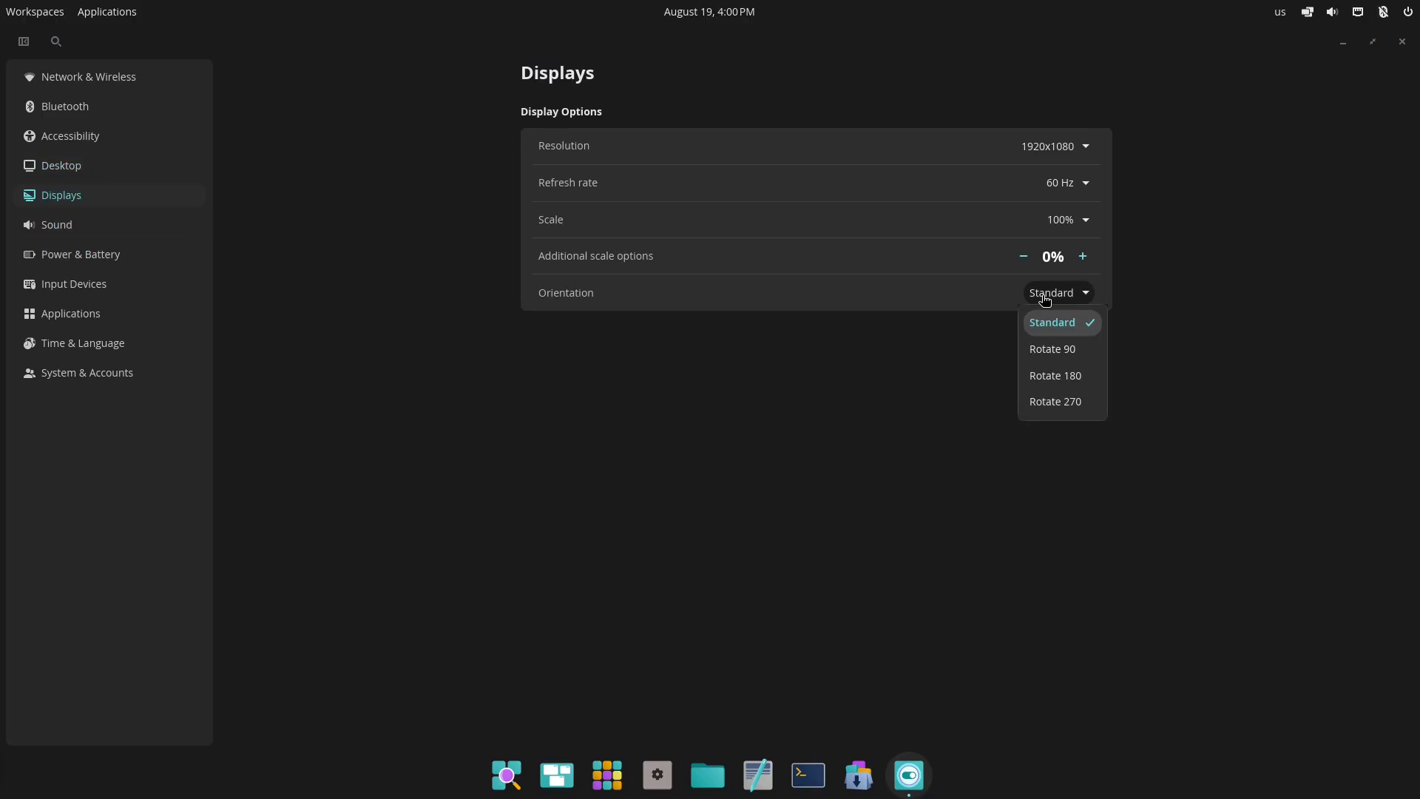
pyautogui.click(1084, 232)
pyautogui.click(1123, 179)
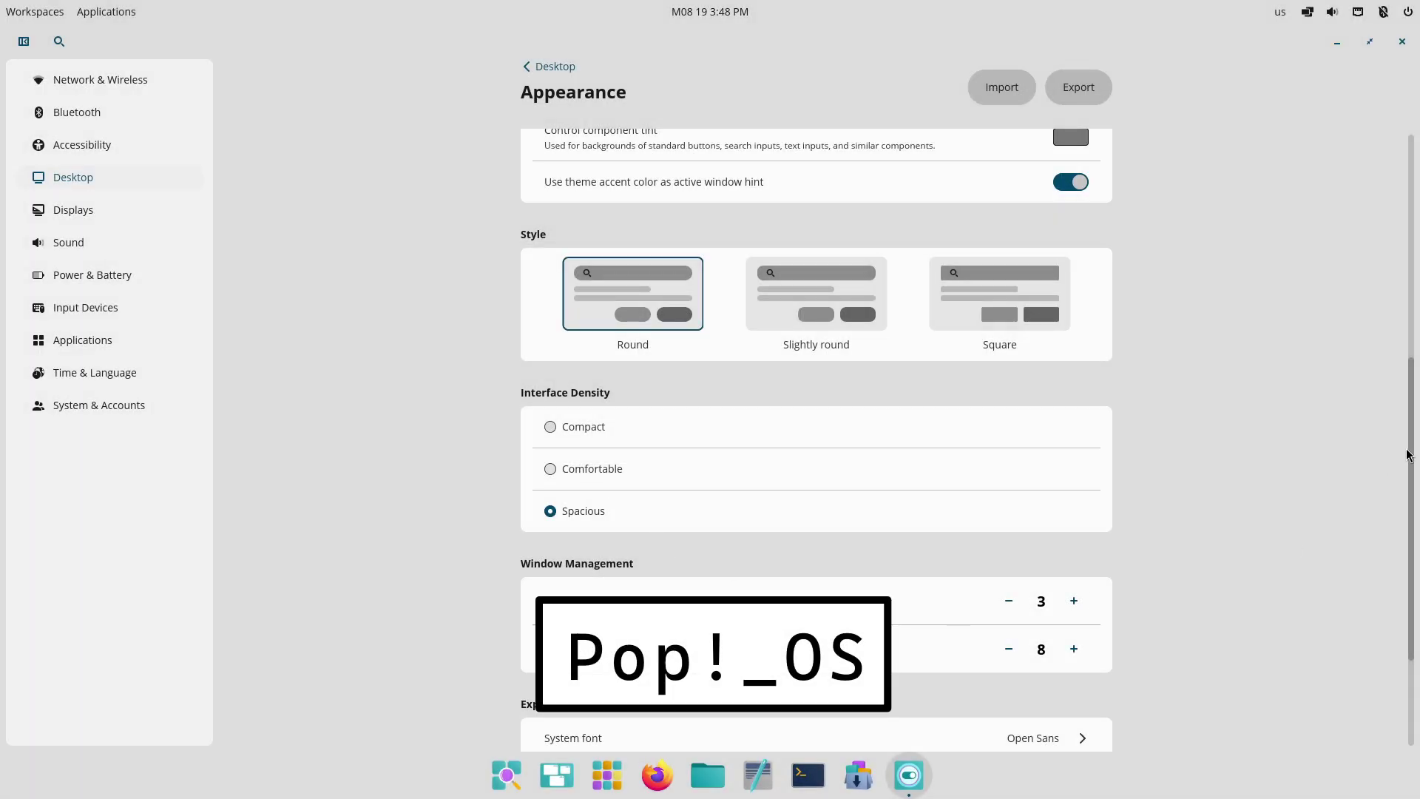
# Step: Review the remaining Pop!_OS Appearance options, plus the Panel, Dock and Window management pages
pyautogui.moveTo(1407, 454); pyautogui.dragTo(1400, 592)
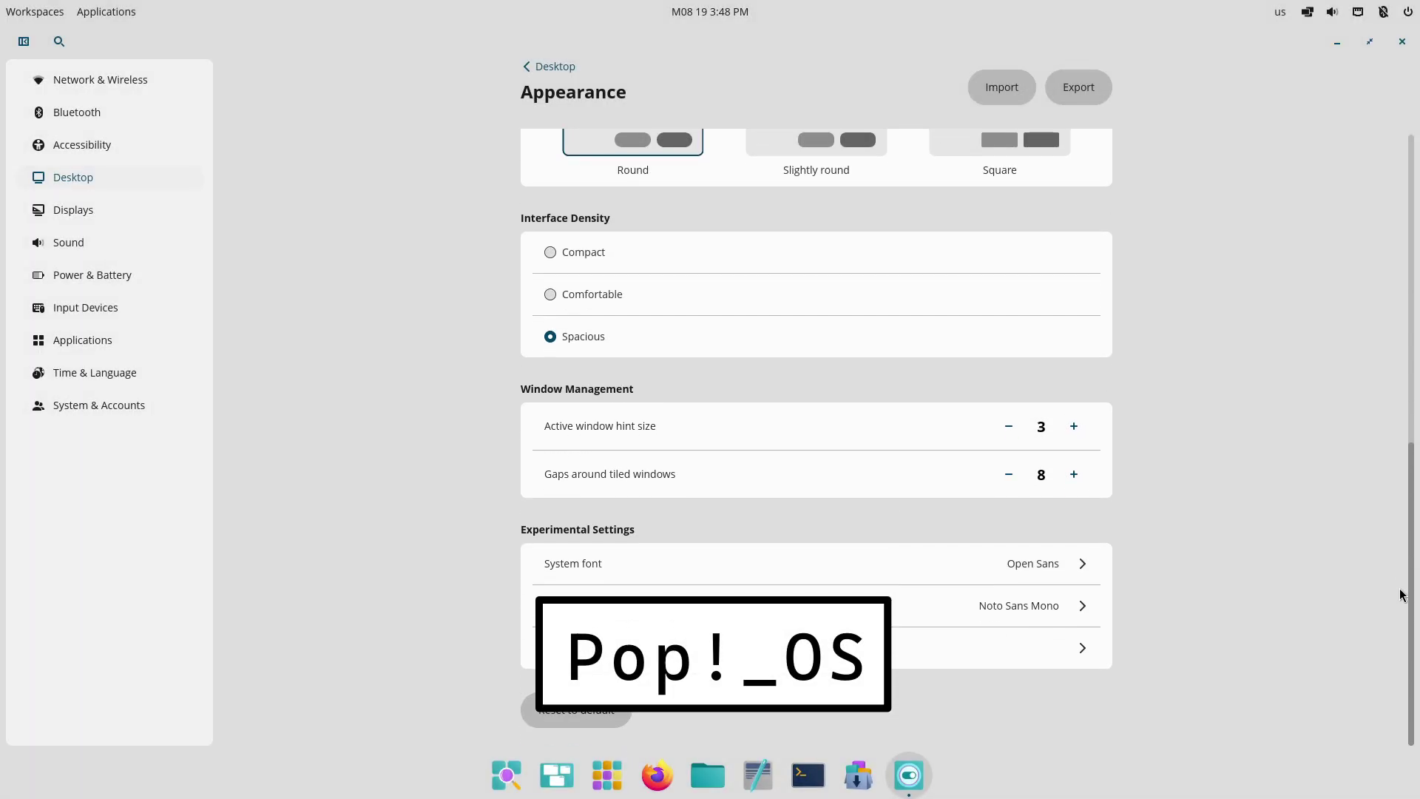
pyautogui.click(540, 70)
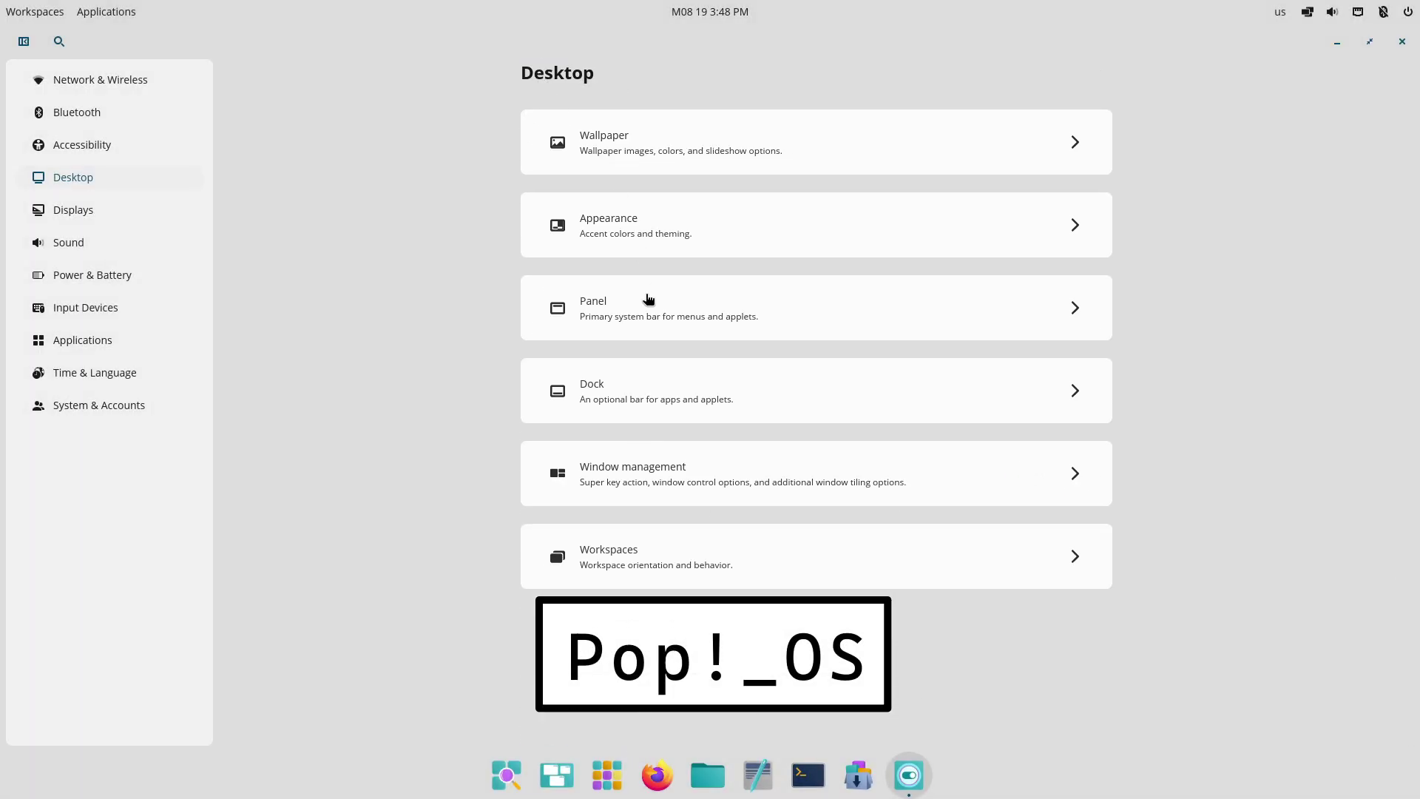
pyautogui.click(649, 298)
pyautogui.click(565, 65)
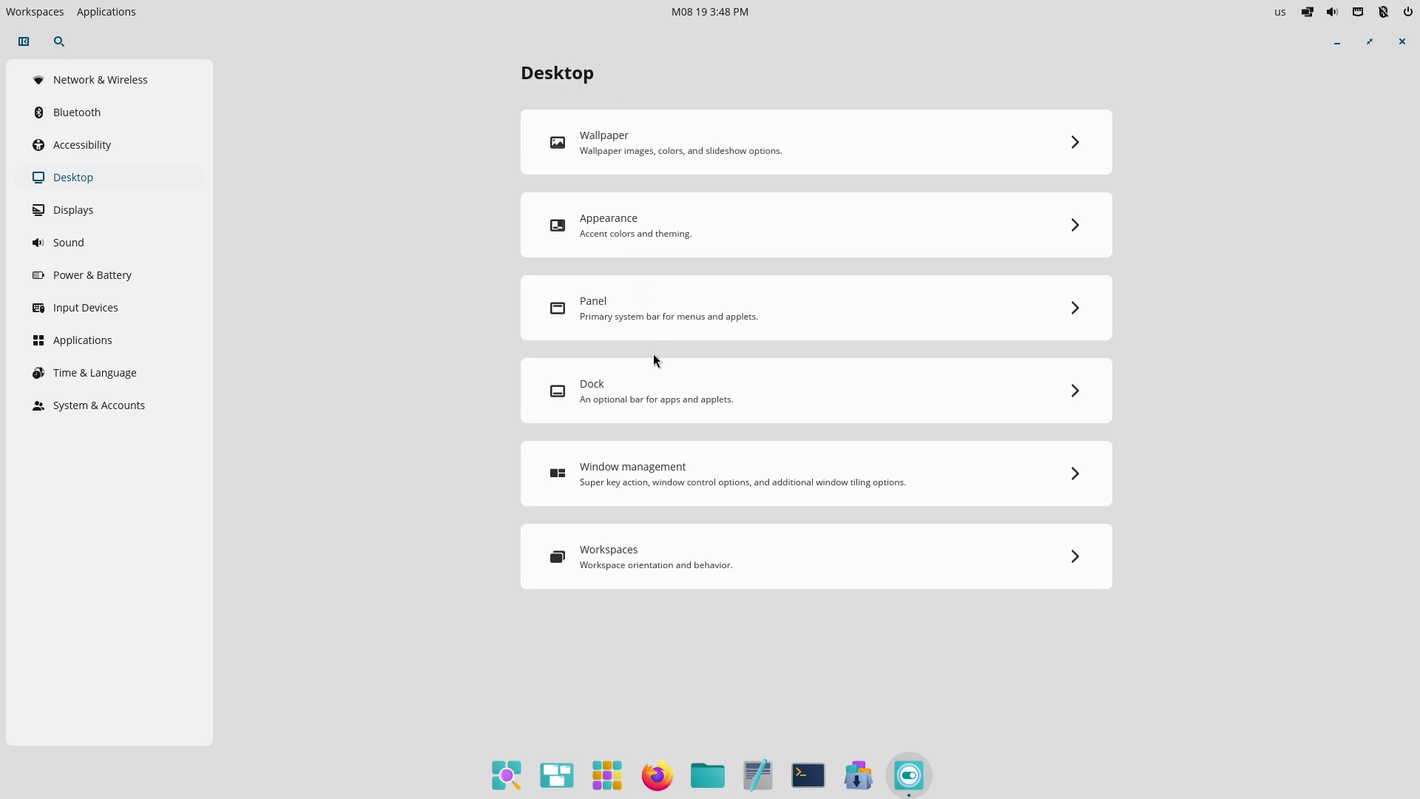
pyautogui.click(655, 385)
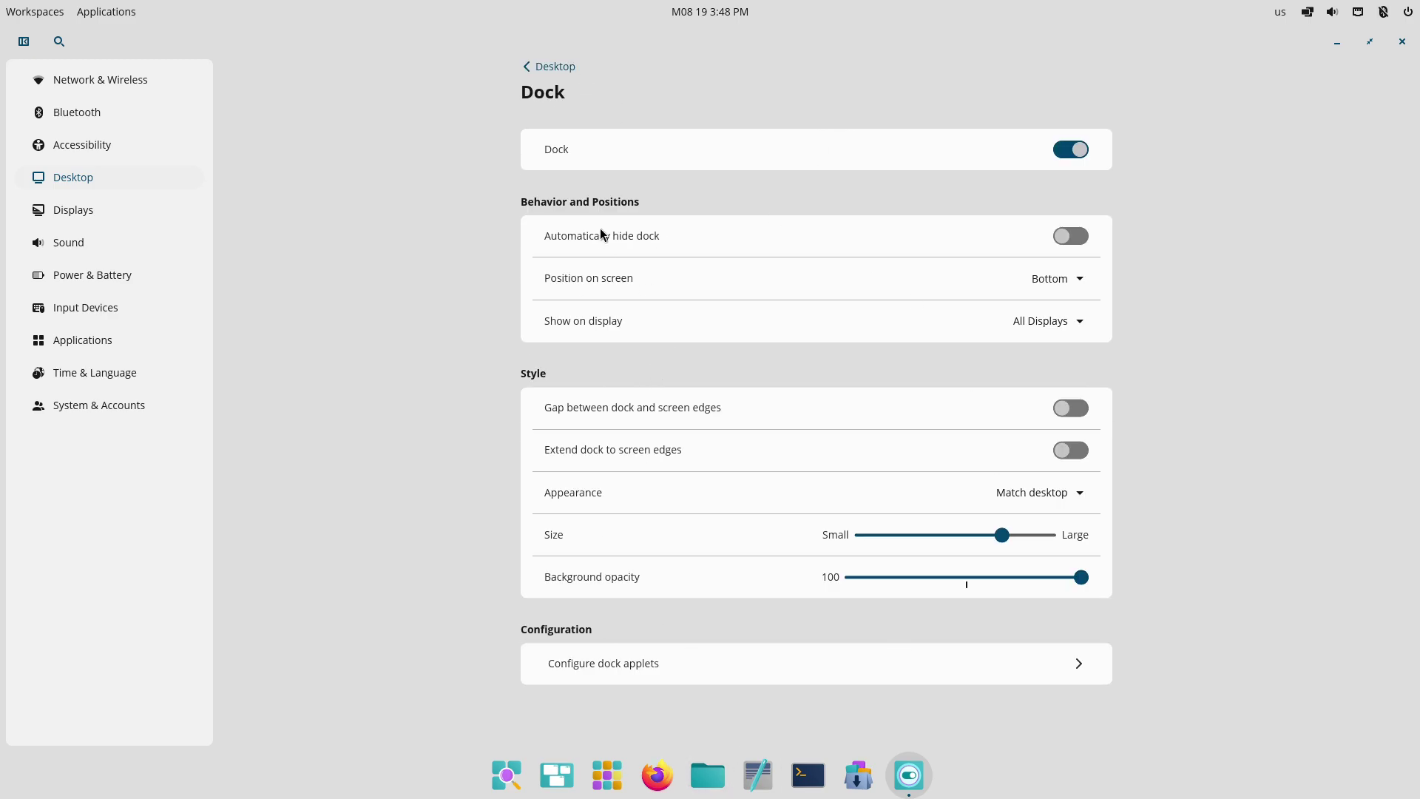
pyautogui.click(551, 68)
pyautogui.click(651, 468)
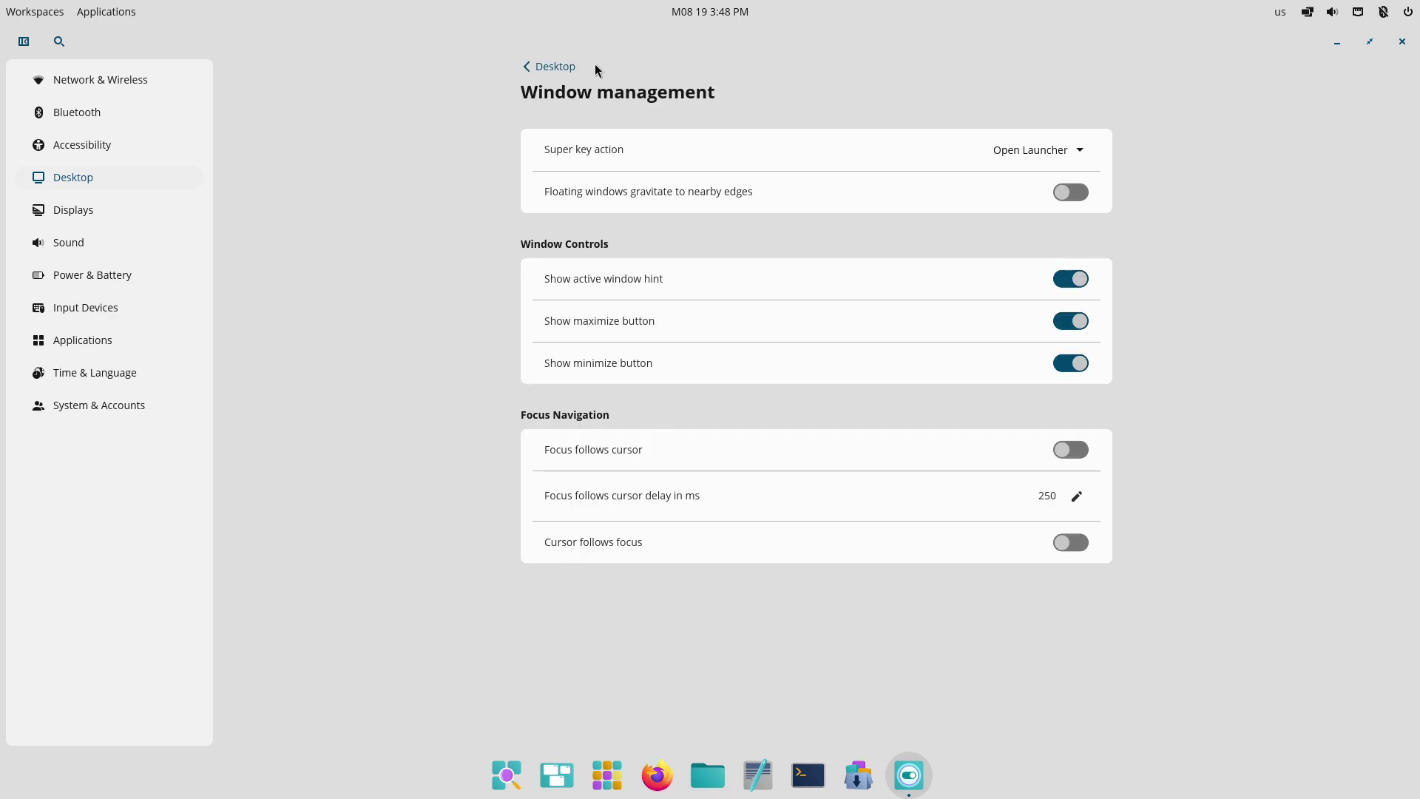
# Step: Review Pop!_OS's Workspaces page, followed by its Displays, Sound and Power & Battery settings
pyautogui.click(553, 68)
pyautogui.click(656, 574)
pyautogui.click(103, 222)
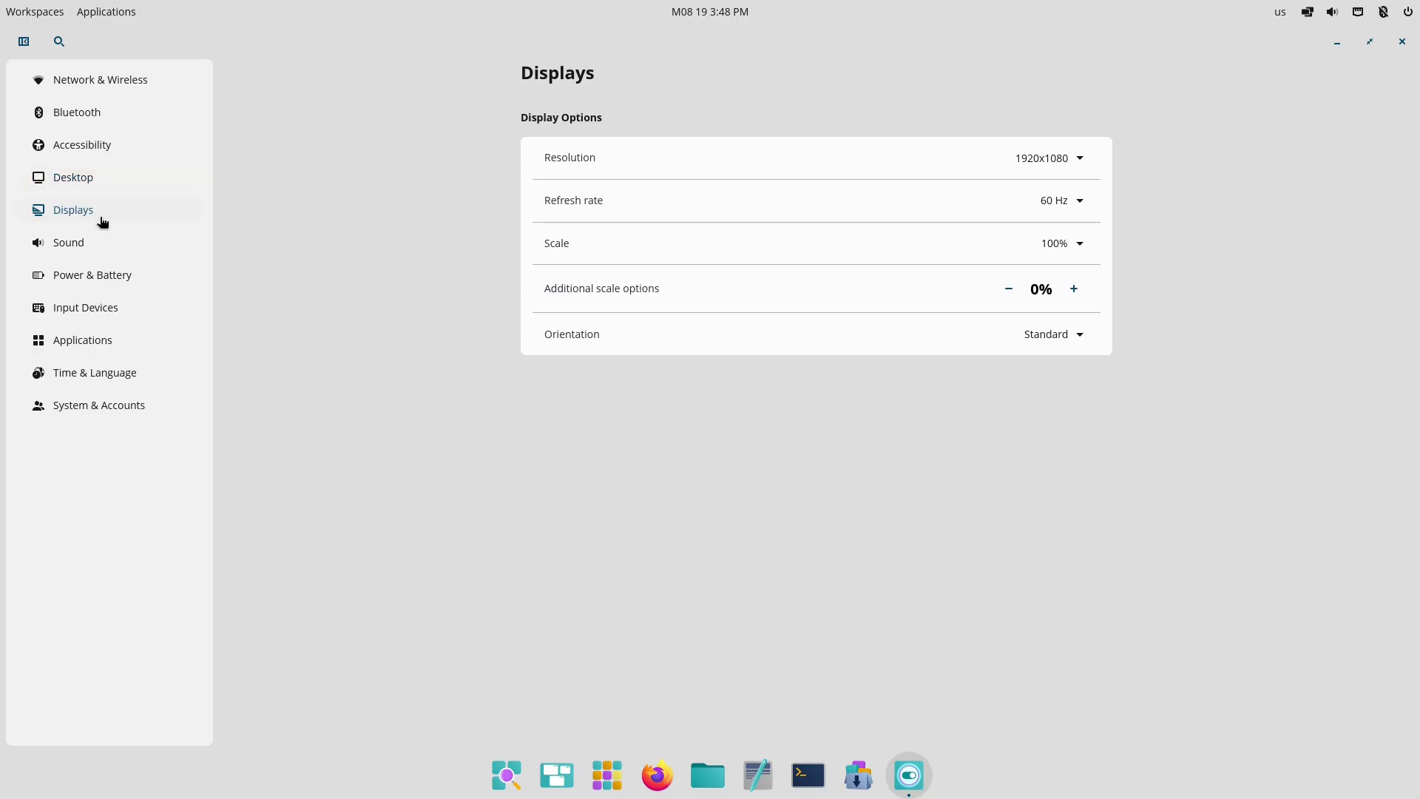
pyautogui.click(112, 240)
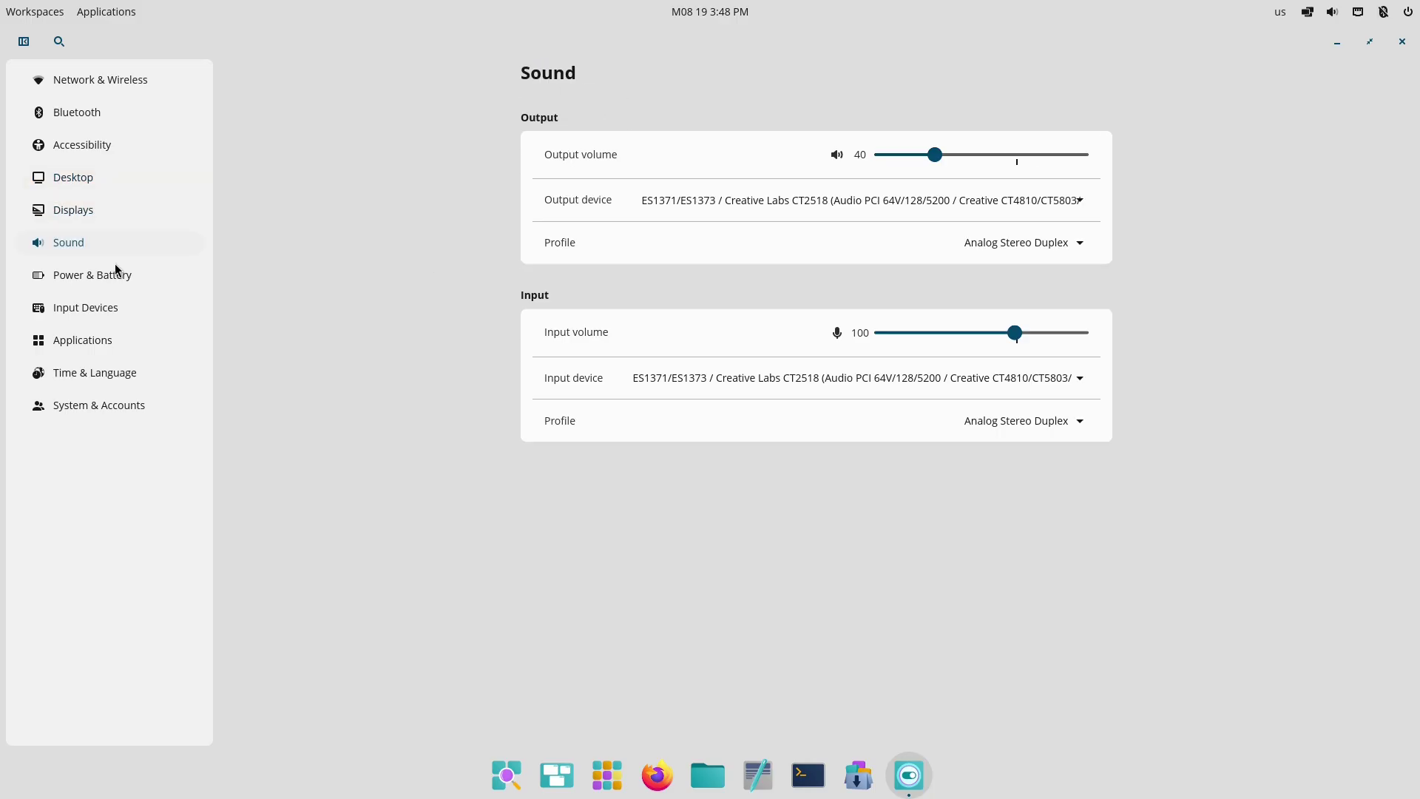
pyautogui.click(176, 276)
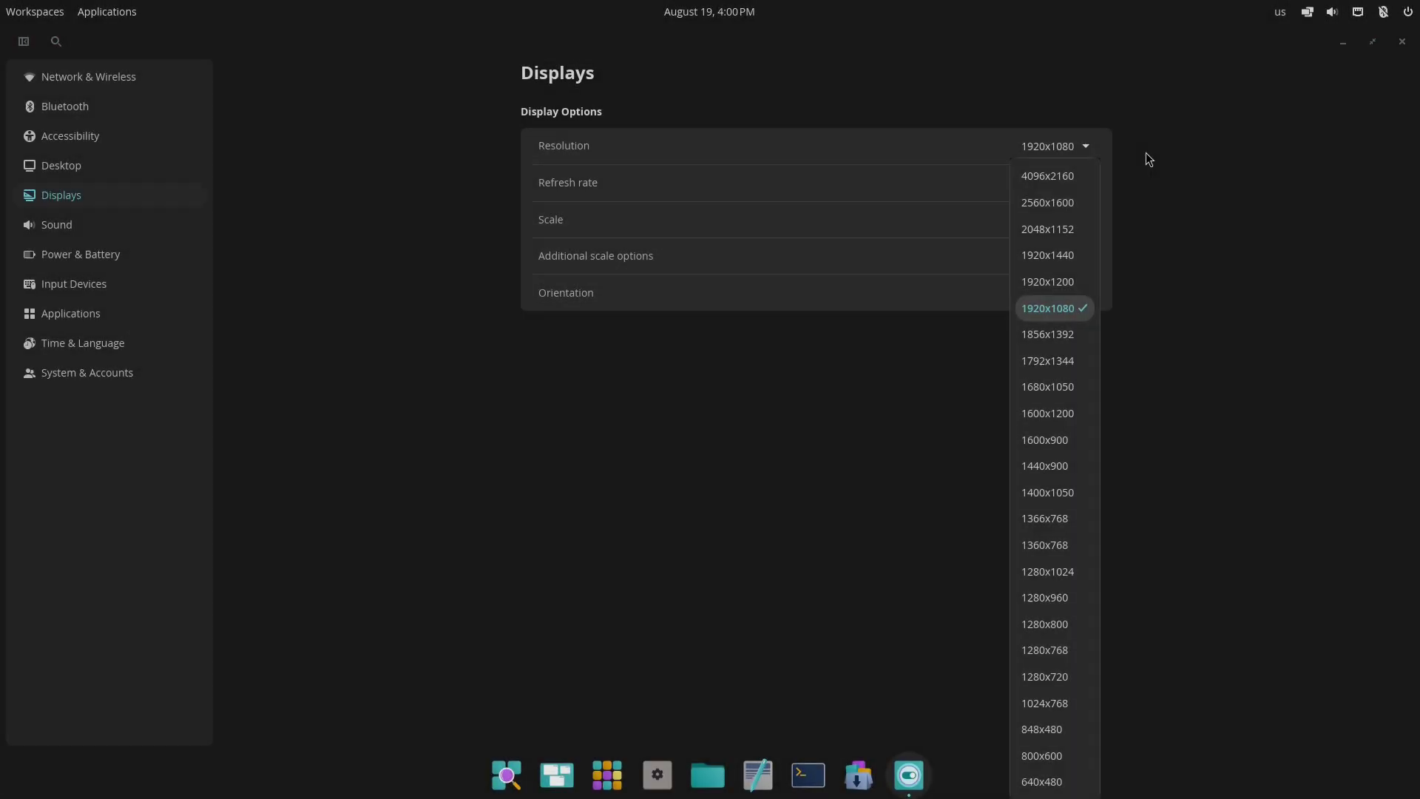
# Step: Close Garuda's resolution list without a change and review its Sound and Power & Battery settings
pyautogui.click(1160, 152)
pyautogui.click(99, 238)
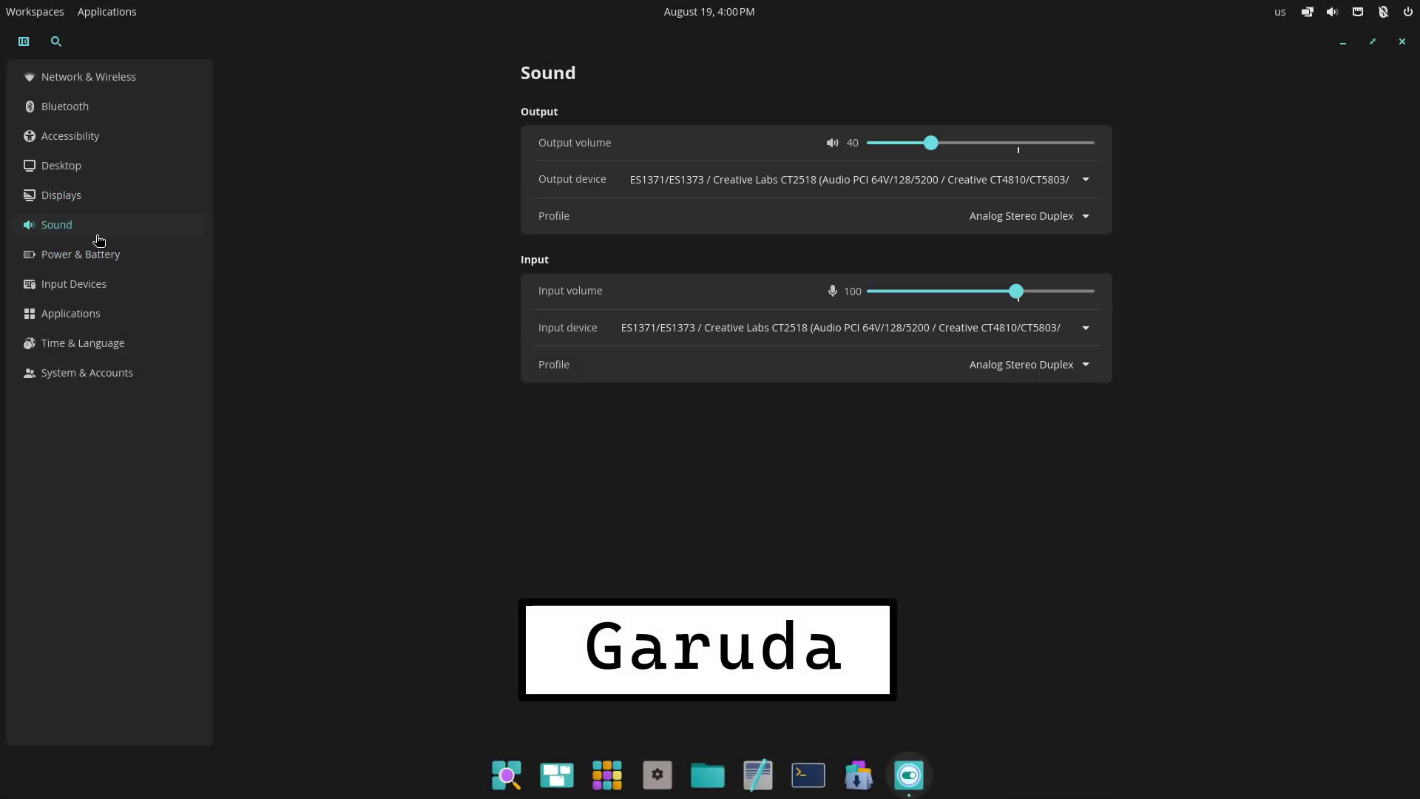
pyautogui.click(107, 259)
# Step: Review Garuda's Keyboard and Mouse pages under Input Devices
pyautogui.click(111, 283)
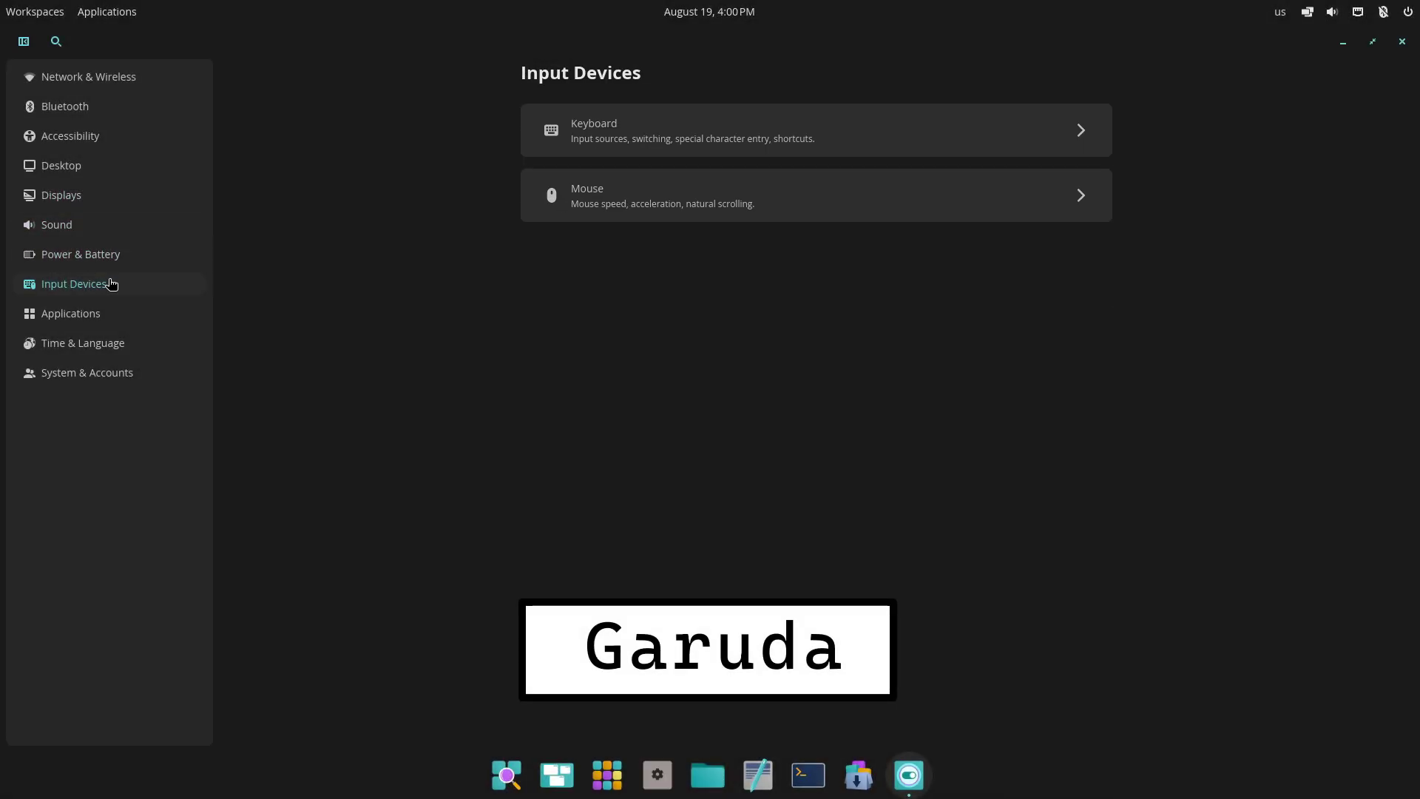
pyautogui.click(725, 130)
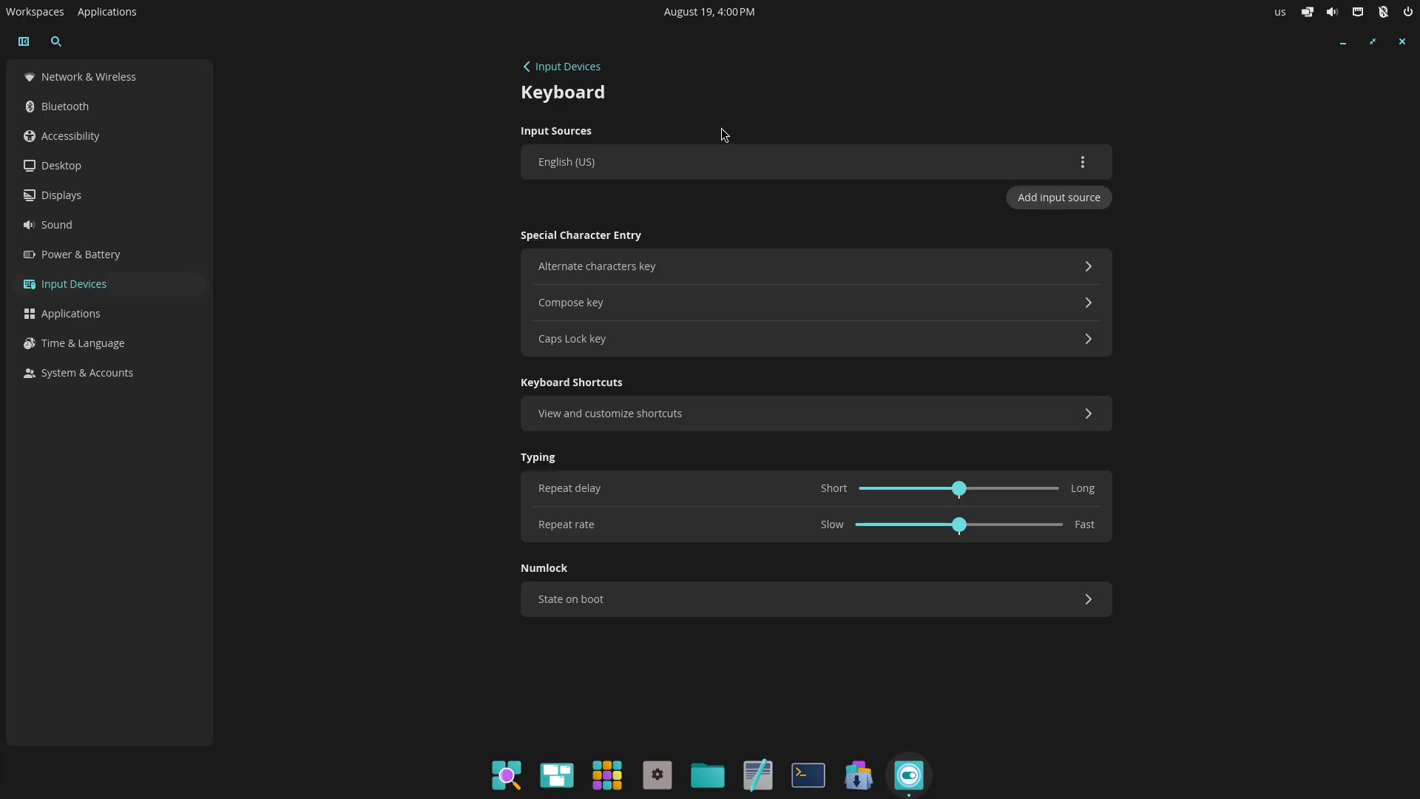
pyautogui.click(591, 68)
pyautogui.click(662, 207)
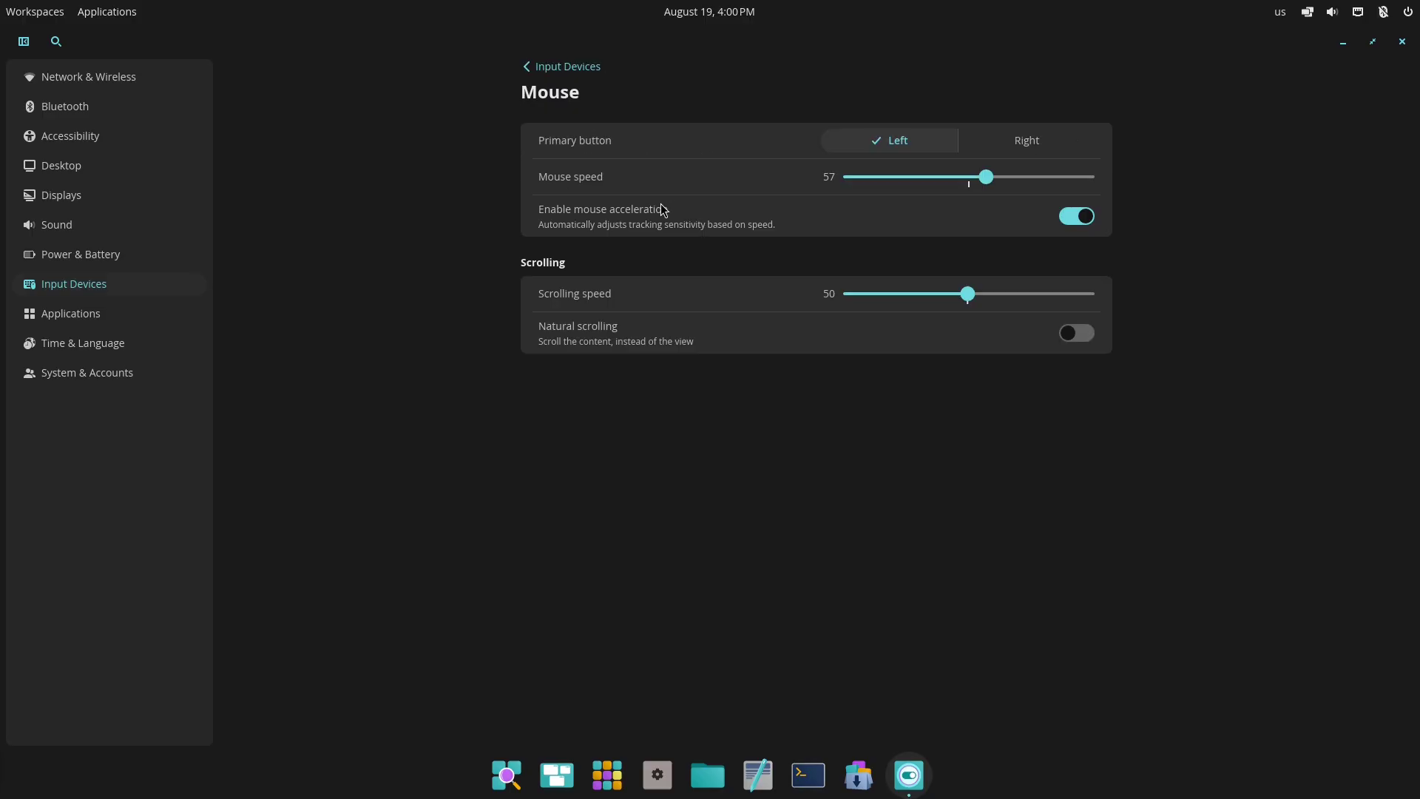
pyautogui.click(568, 68)
# Step: Review Garuda's Default Applications and Startup Applications pages and return to the Applications overview
pyautogui.click(151, 315)
pyautogui.click(676, 154)
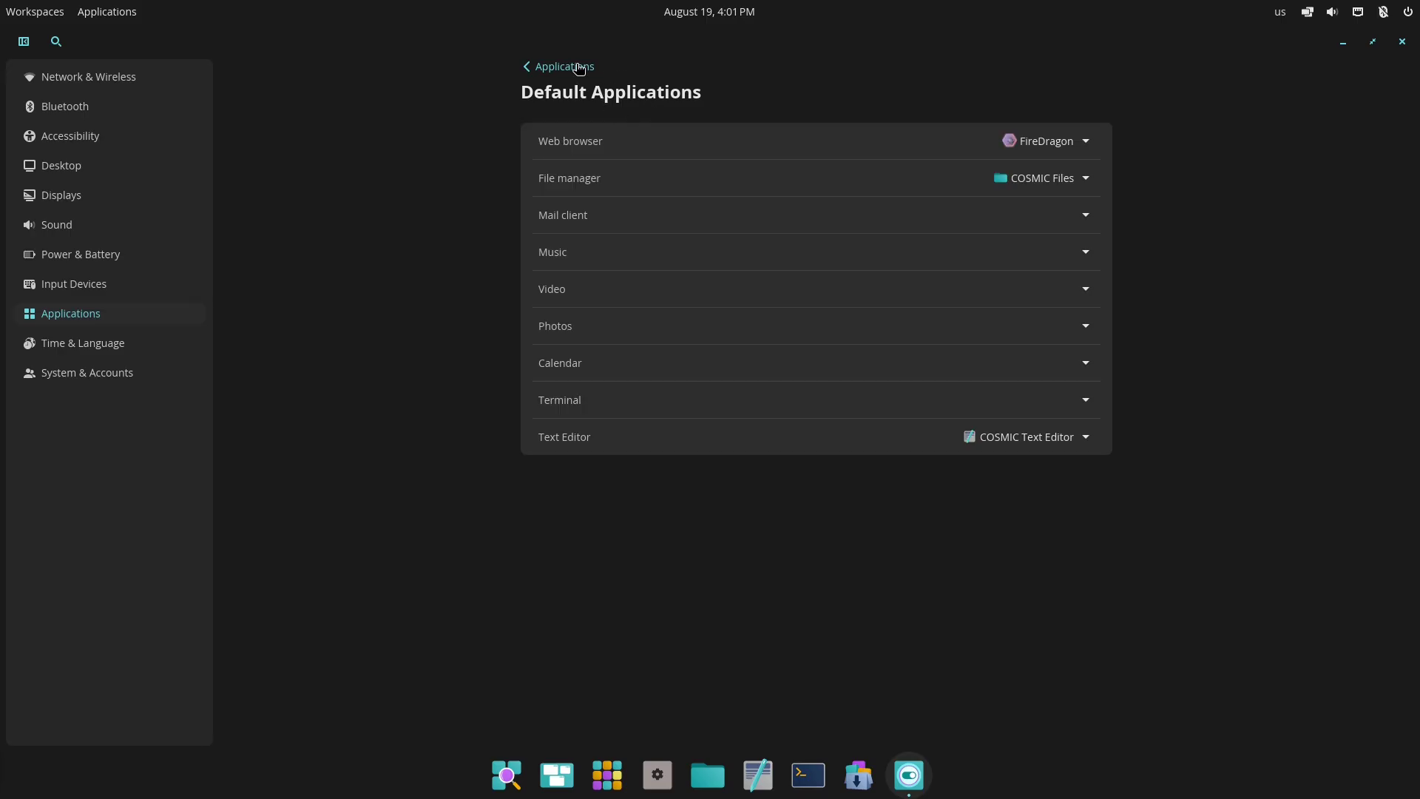
pyautogui.click(579, 68)
pyautogui.click(601, 188)
pyautogui.click(581, 68)
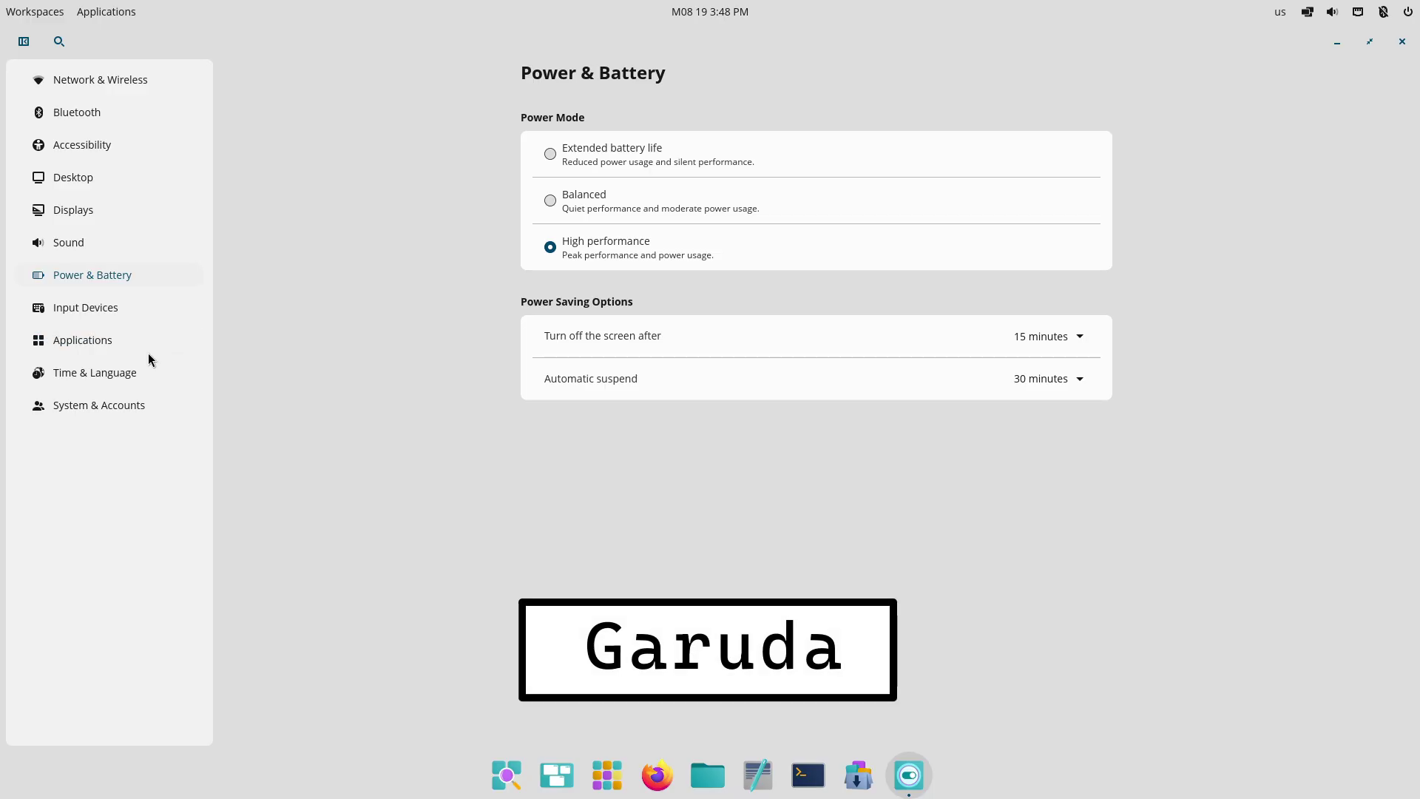
# Step: Review Pop!_OS's Keyboard and Mouse pages under Input Devices
pyautogui.click(145, 311)
pyautogui.click(693, 153)
pyautogui.click(566, 68)
pyautogui.click(601, 200)
pyautogui.click(566, 68)
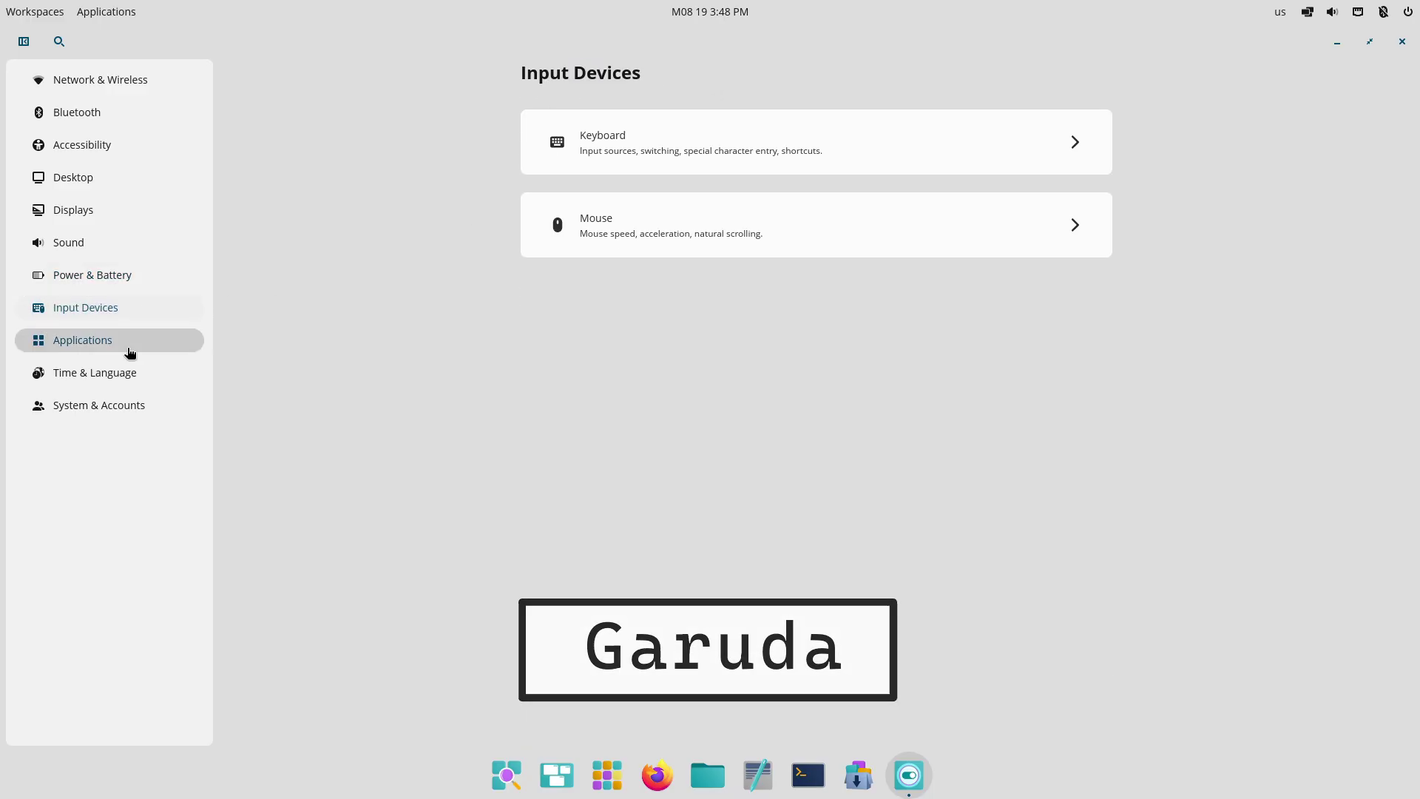
# Step: Review Pop!_OS's Default Applications, Startup Applications and X11 Applications Compatibility pages
pyautogui.click(196, 342)
pyautogui.click(739, 136)
pyautogui.click(566, 68)
pyautogui.click(639, 155)
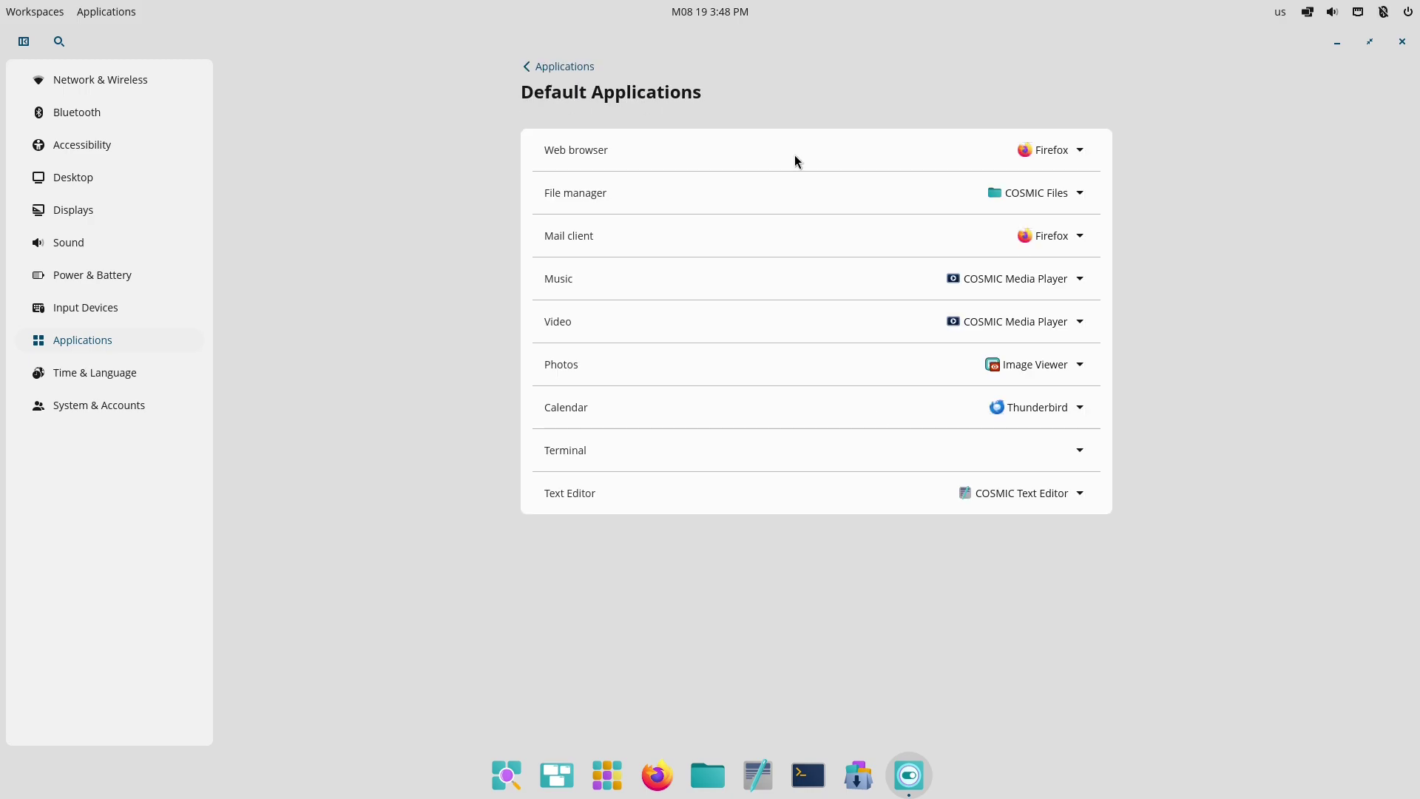
pyautogui.click(581, 67)
pyautogui.click(633, 222)
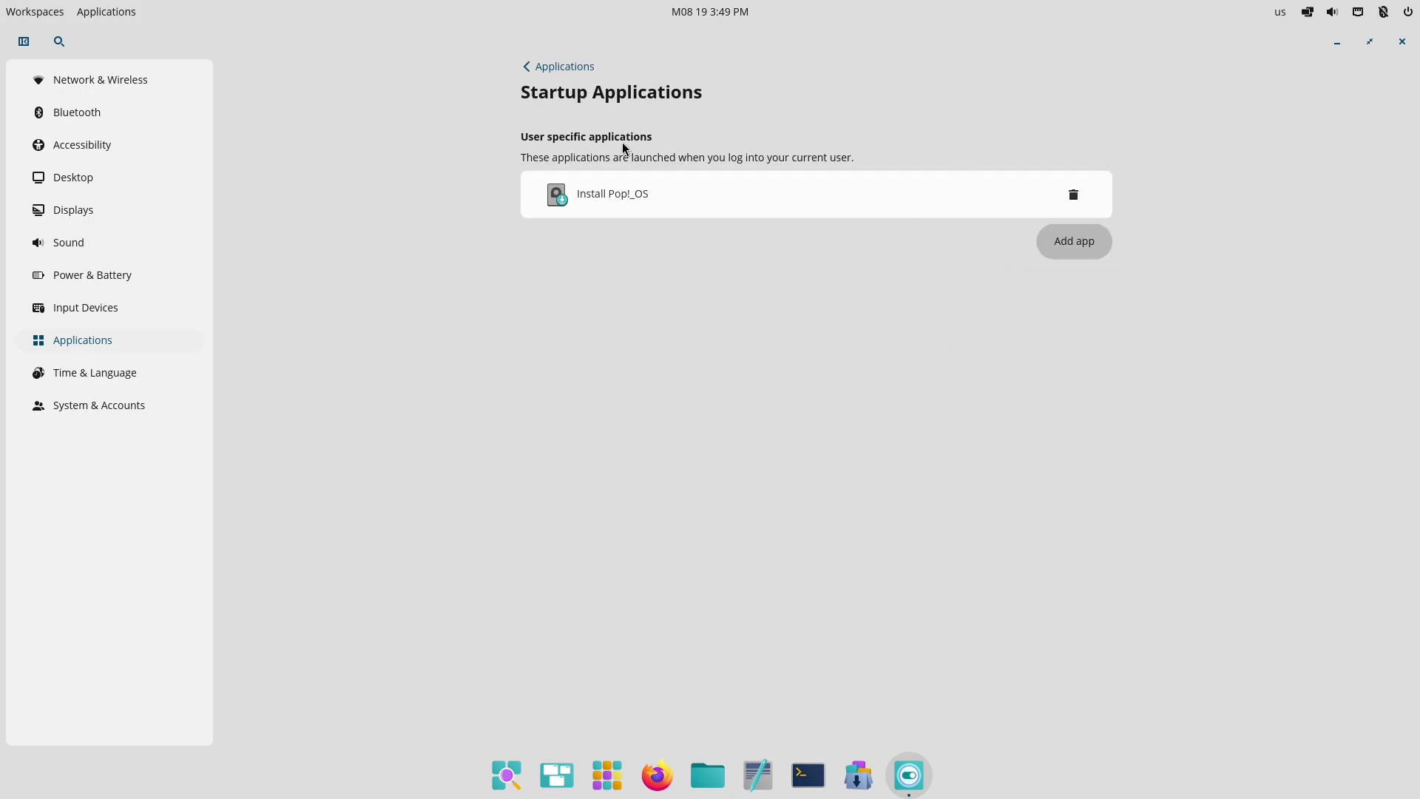
pyautogui.click(560, 70)
pyautogui.click(642, 312)
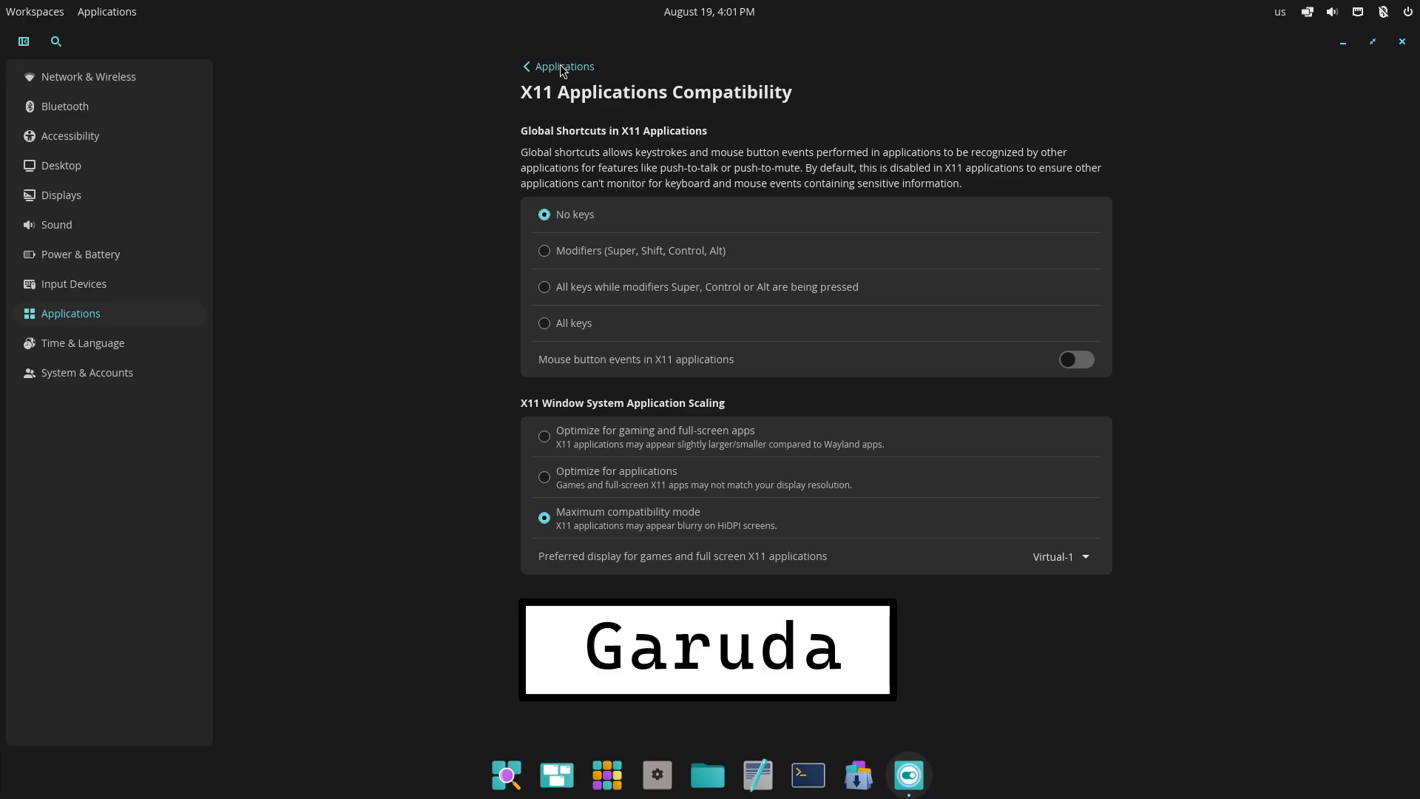
# Step: Leave Garuda's X11 compatibility page and review its Date & Time and Region & Language settings
pyautogui.click(562, 66)
pyautogui.click(127, 352)
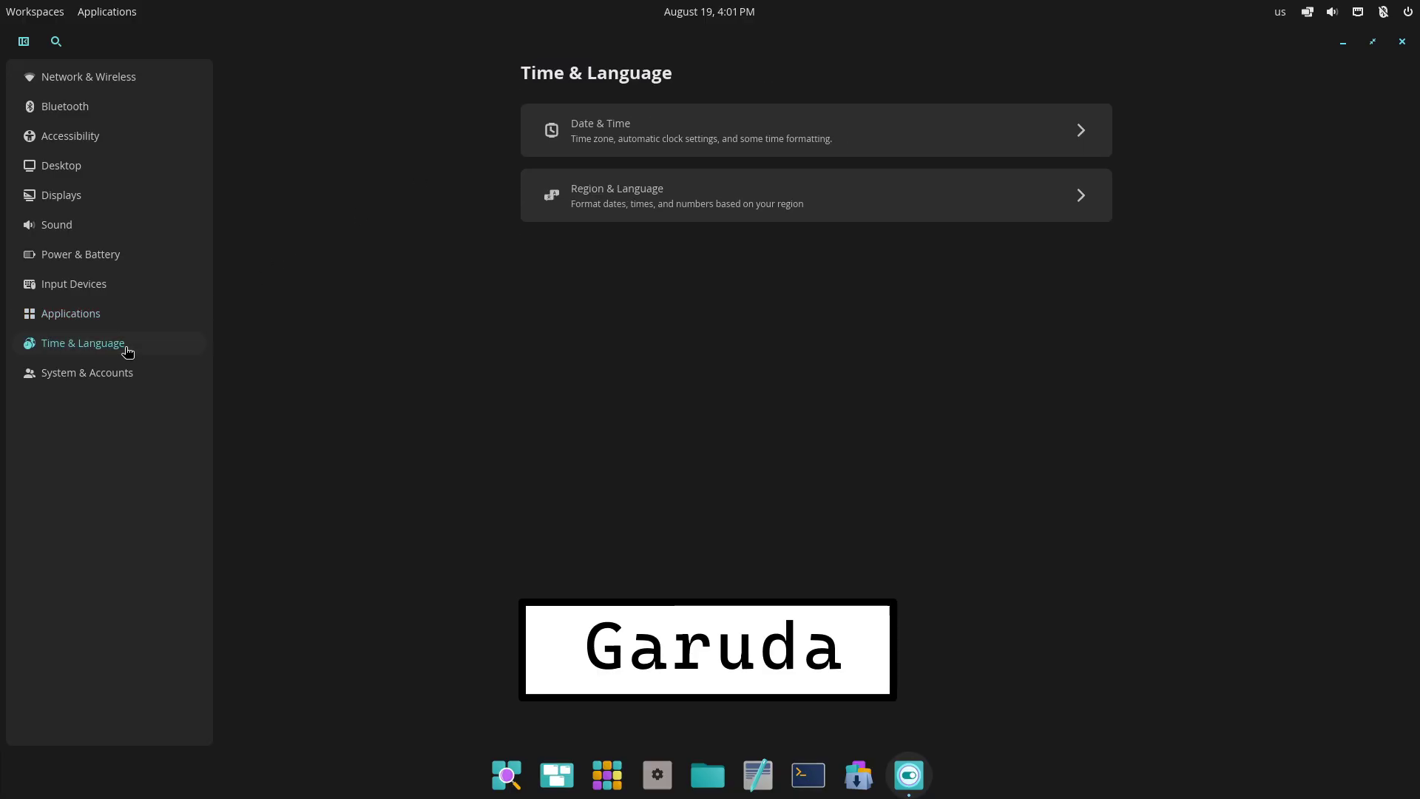
pyautogui.click(587, 147)
pyautogui.click(549, 72)
pyautogui.click(622, 191)
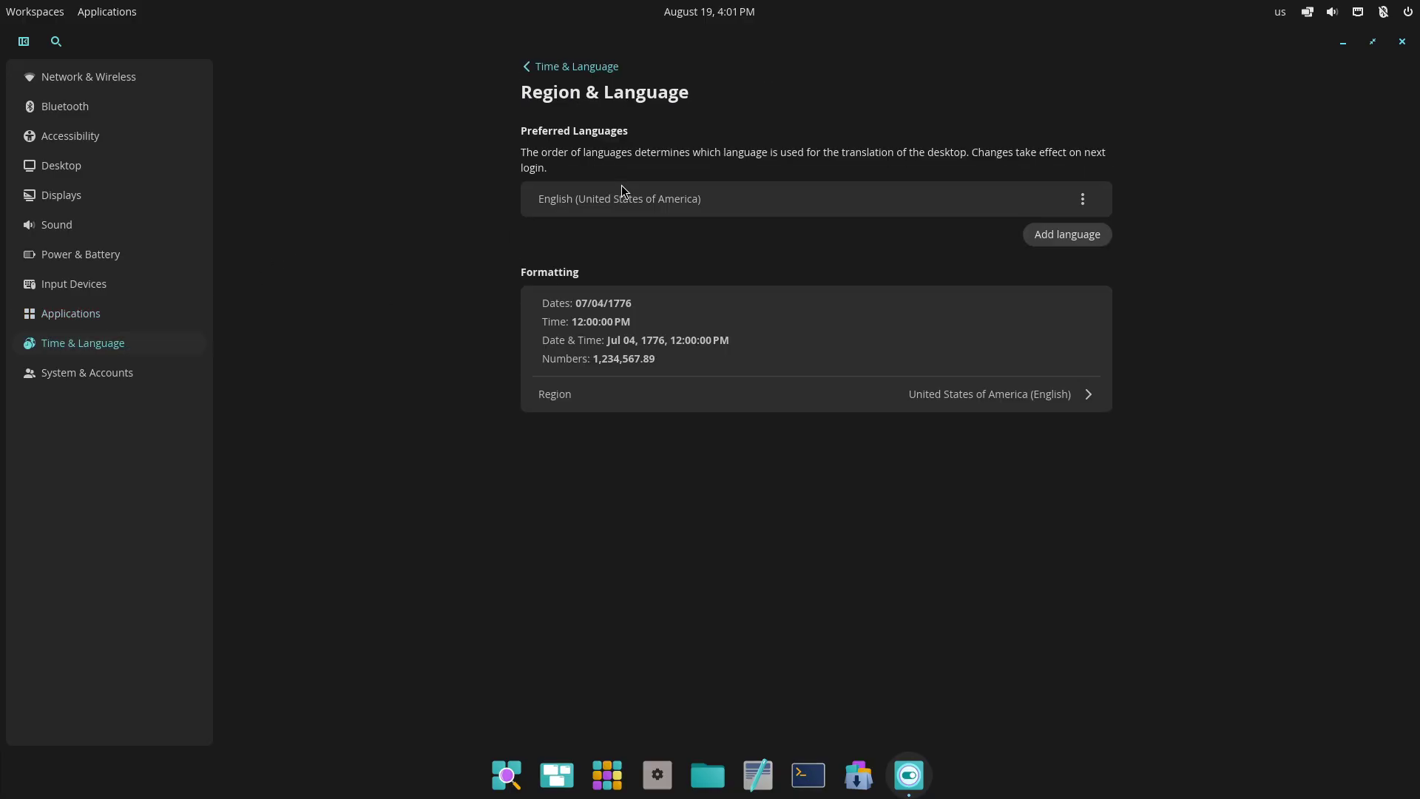
pyautogui.click(575, 68)
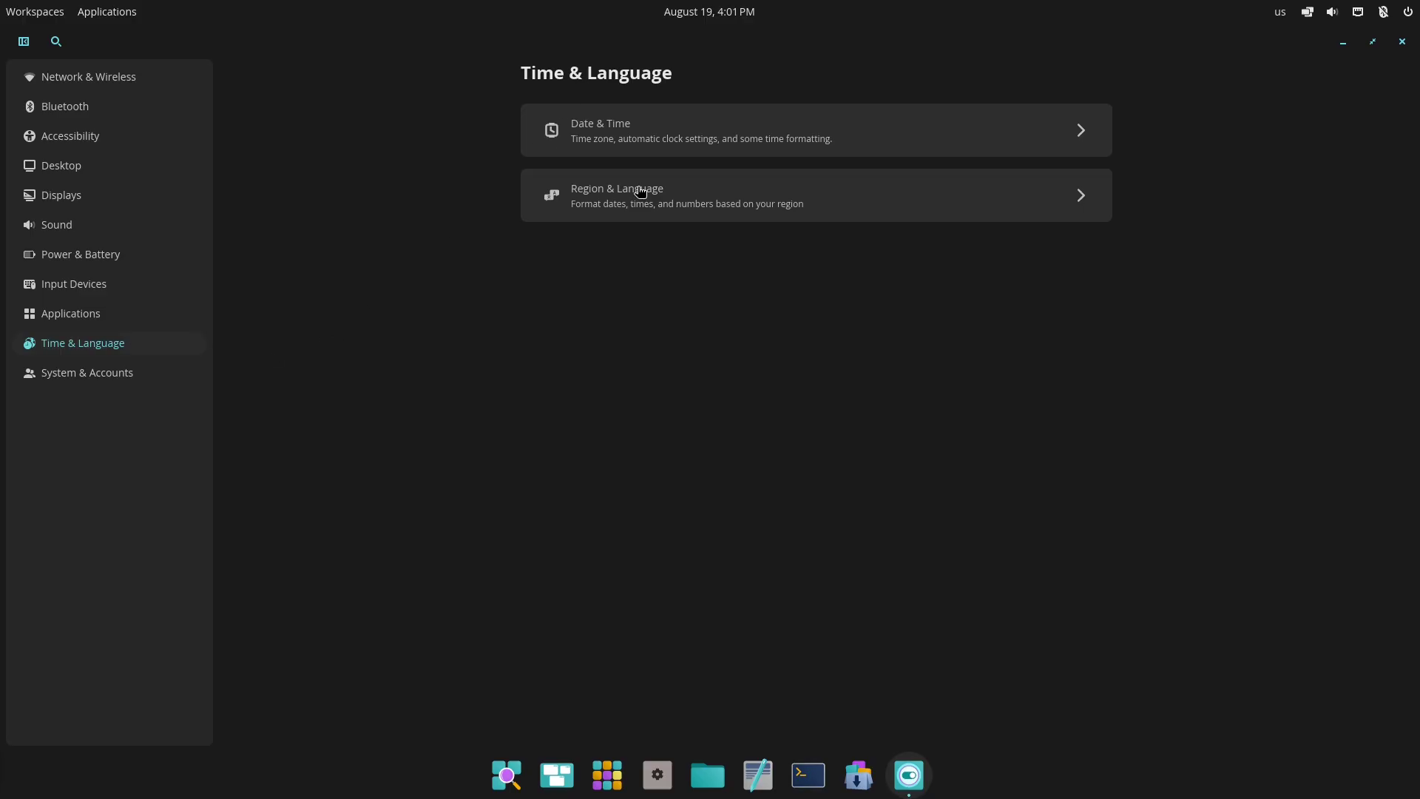
# Step: Inspect the Users and Firmware pages in Garuda's System & Accounts settings
pyautogui.click(136, 381)
pyautogui.click(612, 139)
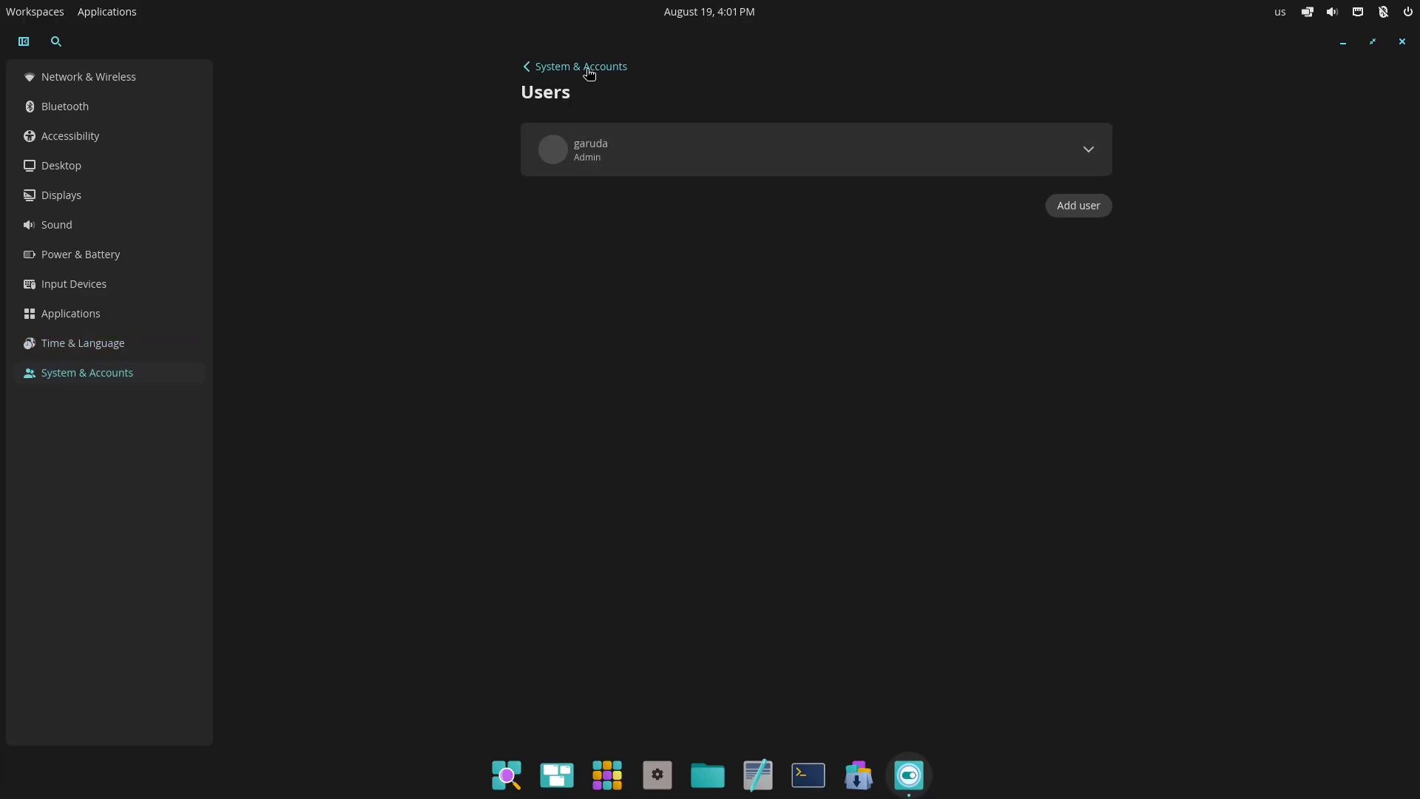
pyautogui.click(1070, 164)
pyautogui.click(569, 67)
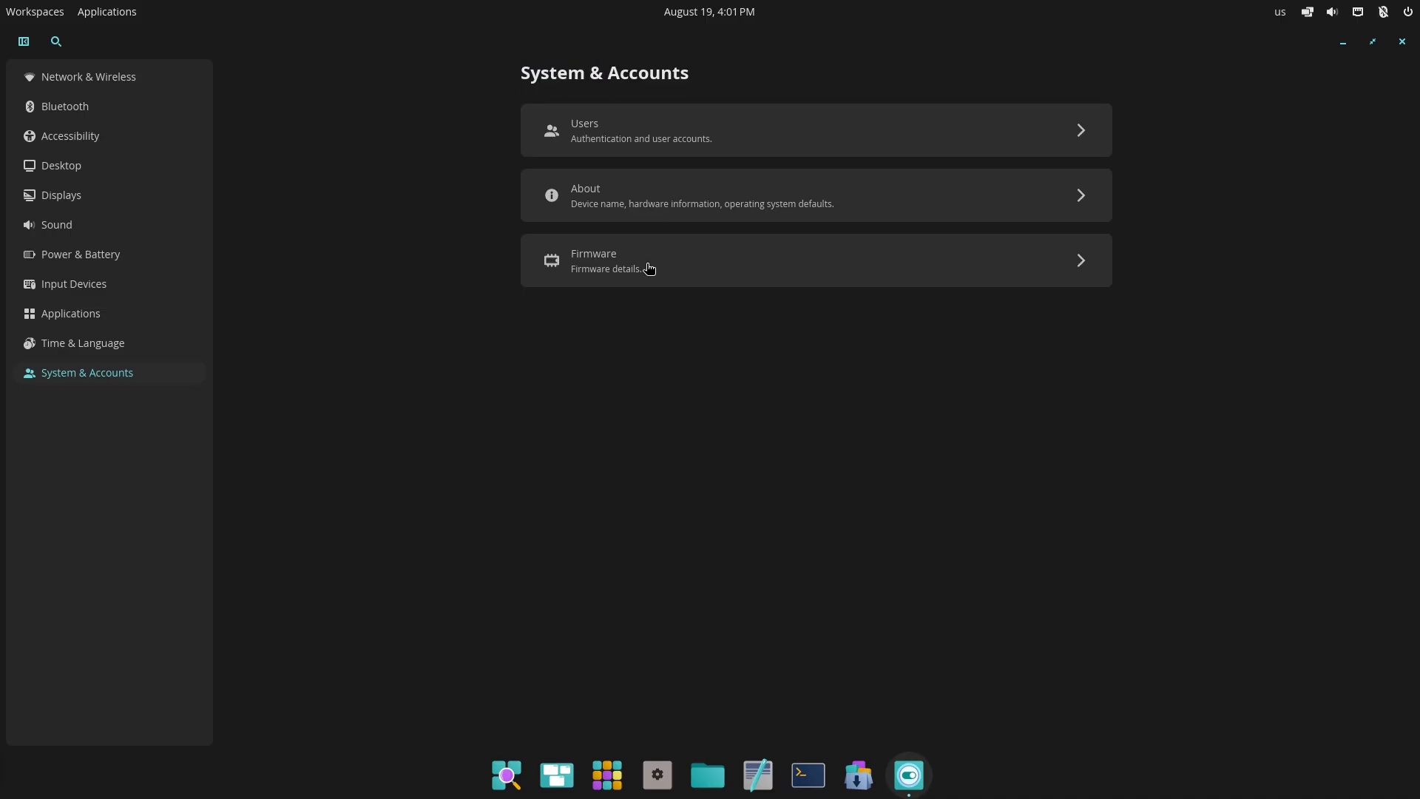
pyautogui.click(650, 266)
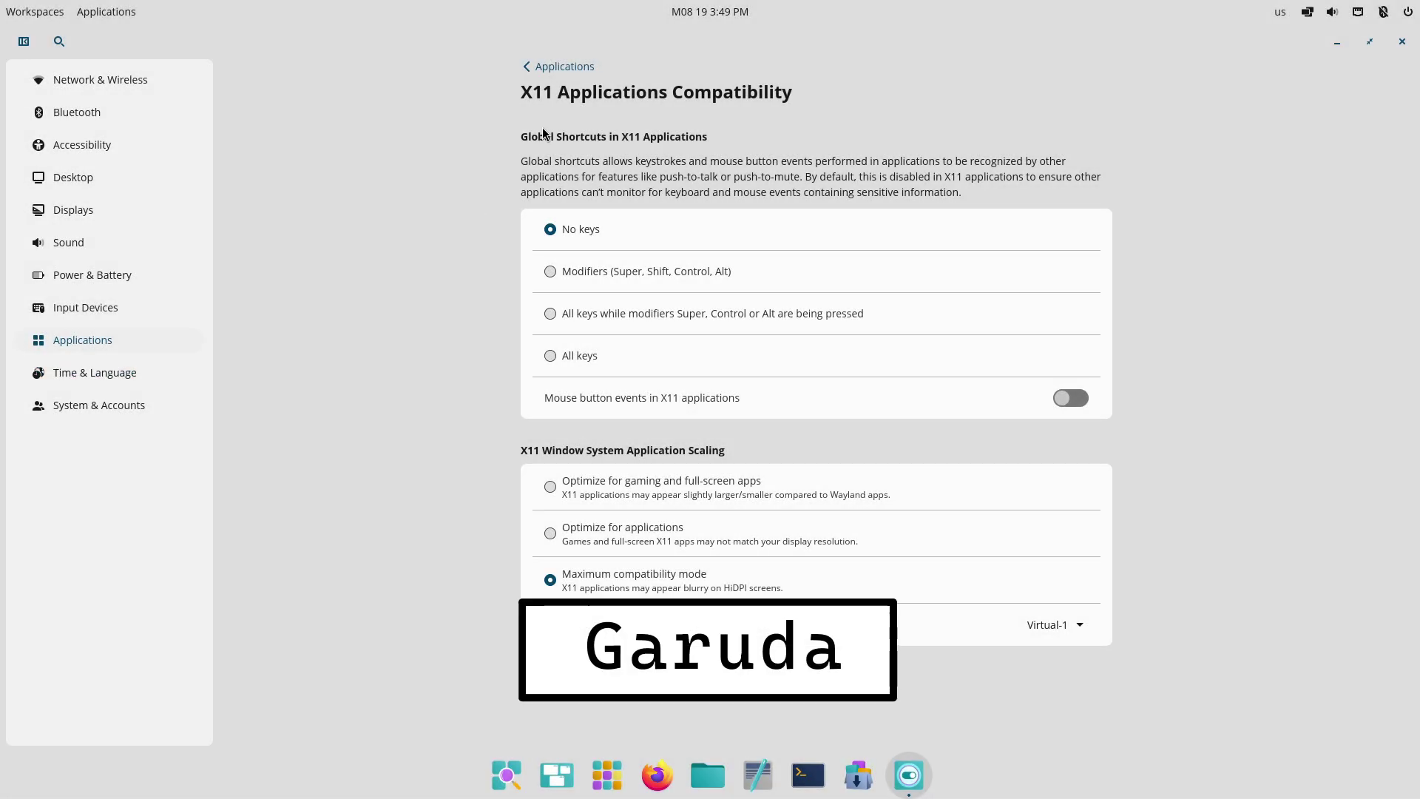
# Step: Revisit Pop!_OS's X11 Applications Compatibility page and return to the Applications overview
pyautogui.click(192, 346)
pyautogui.click(564, 292)
pyautogui.click(556, 67)
# Step: Review Pop!_OS's Date & Time and Region & Language pages under Time & Language
pyautogui.click(155, 375)
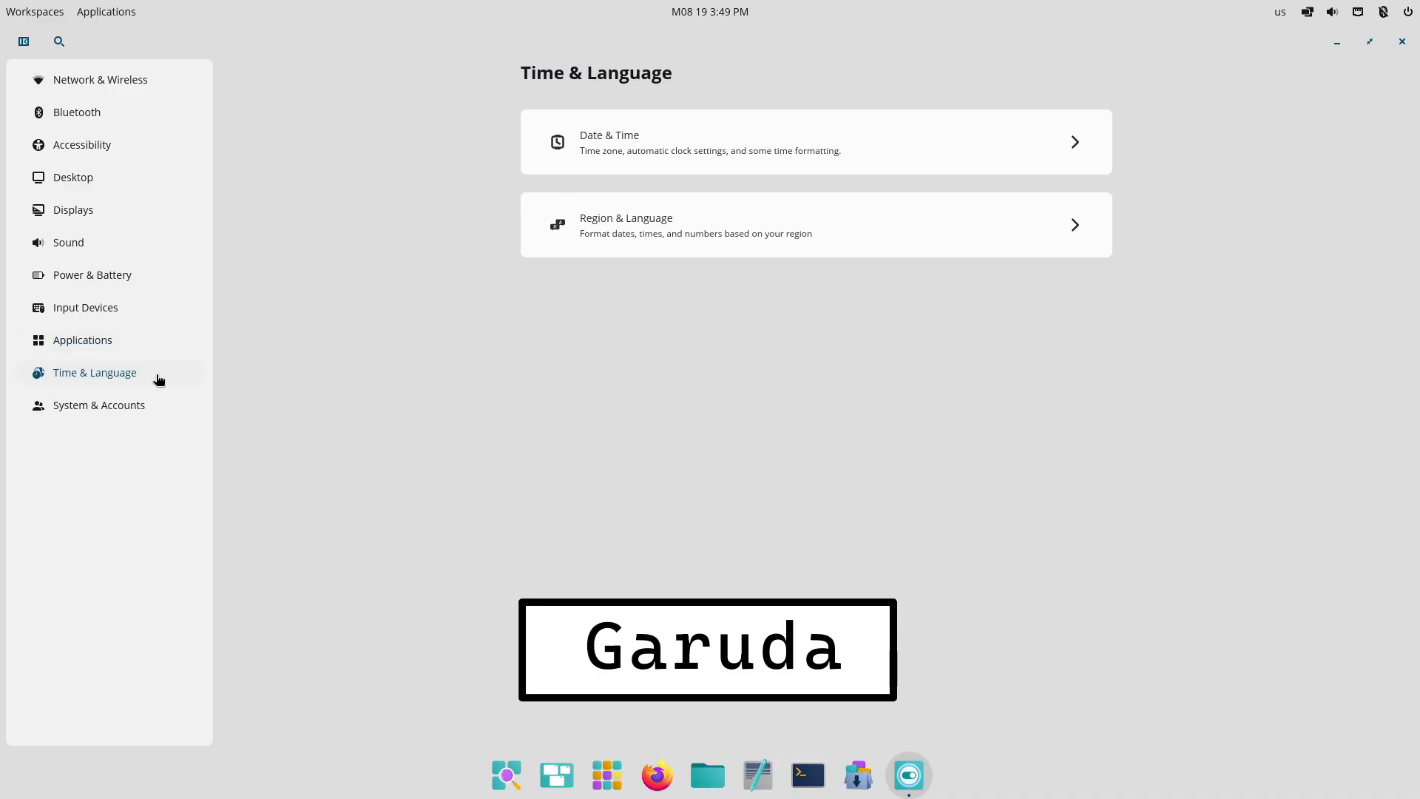
pyautogui.click(588, 166)
pyautogui.click(561, 68)
pyautogui.click(614, 222)
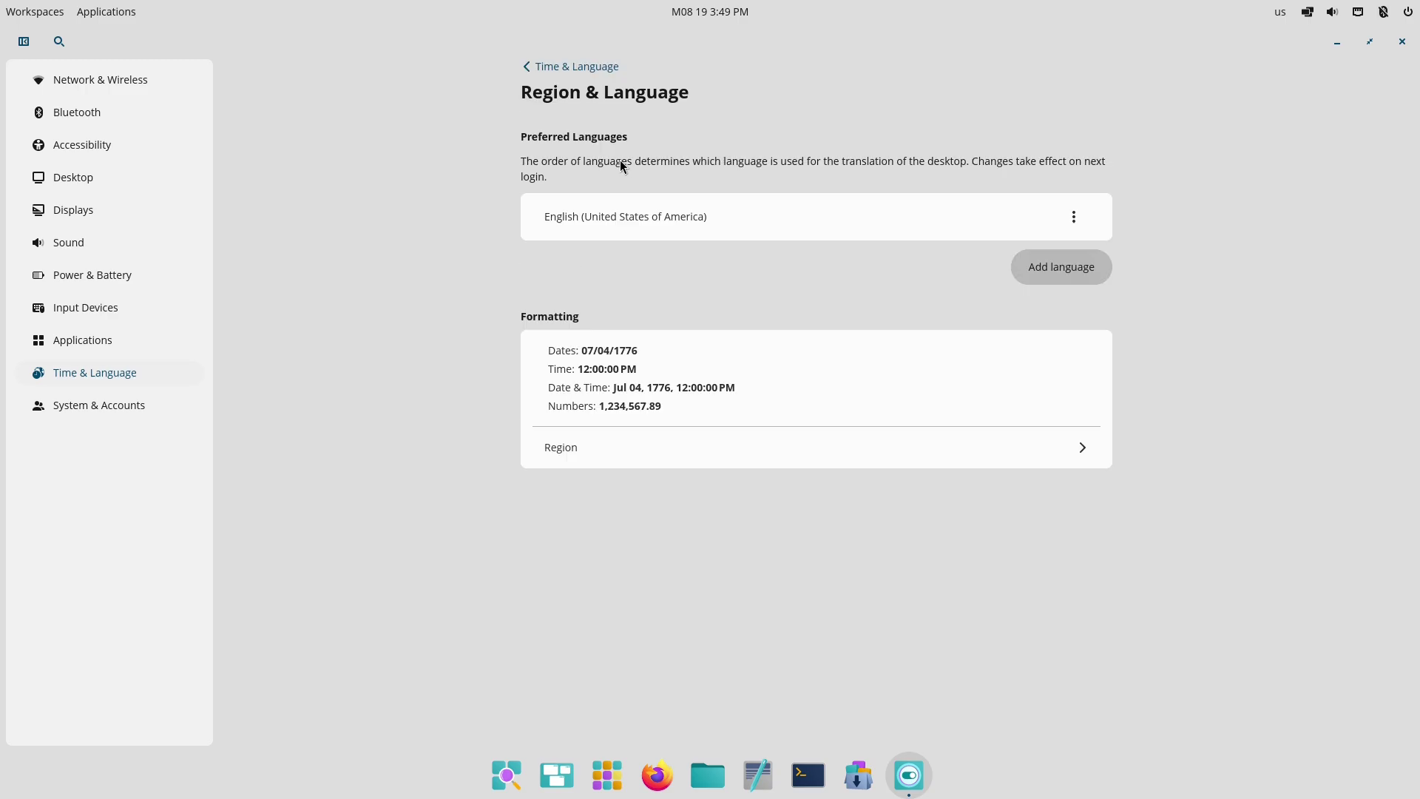
pyautogui.click(580, 66)
# Step: Inspect the Users and About pages in Pop!_OS's System & Accounts settings
pyautogui.click(177, 405)
pyautogui.click(659, 139)
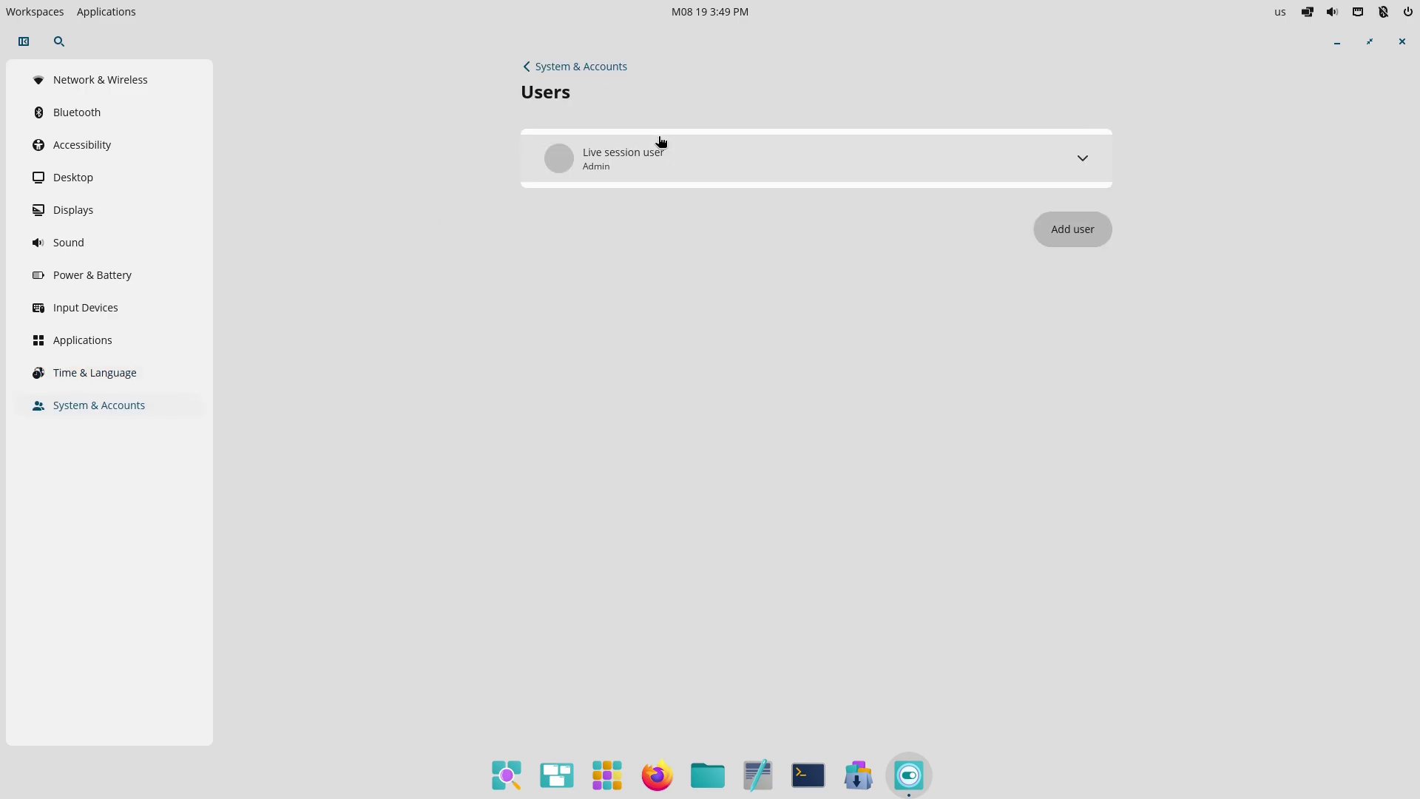
pyautogui.click(580, 67)
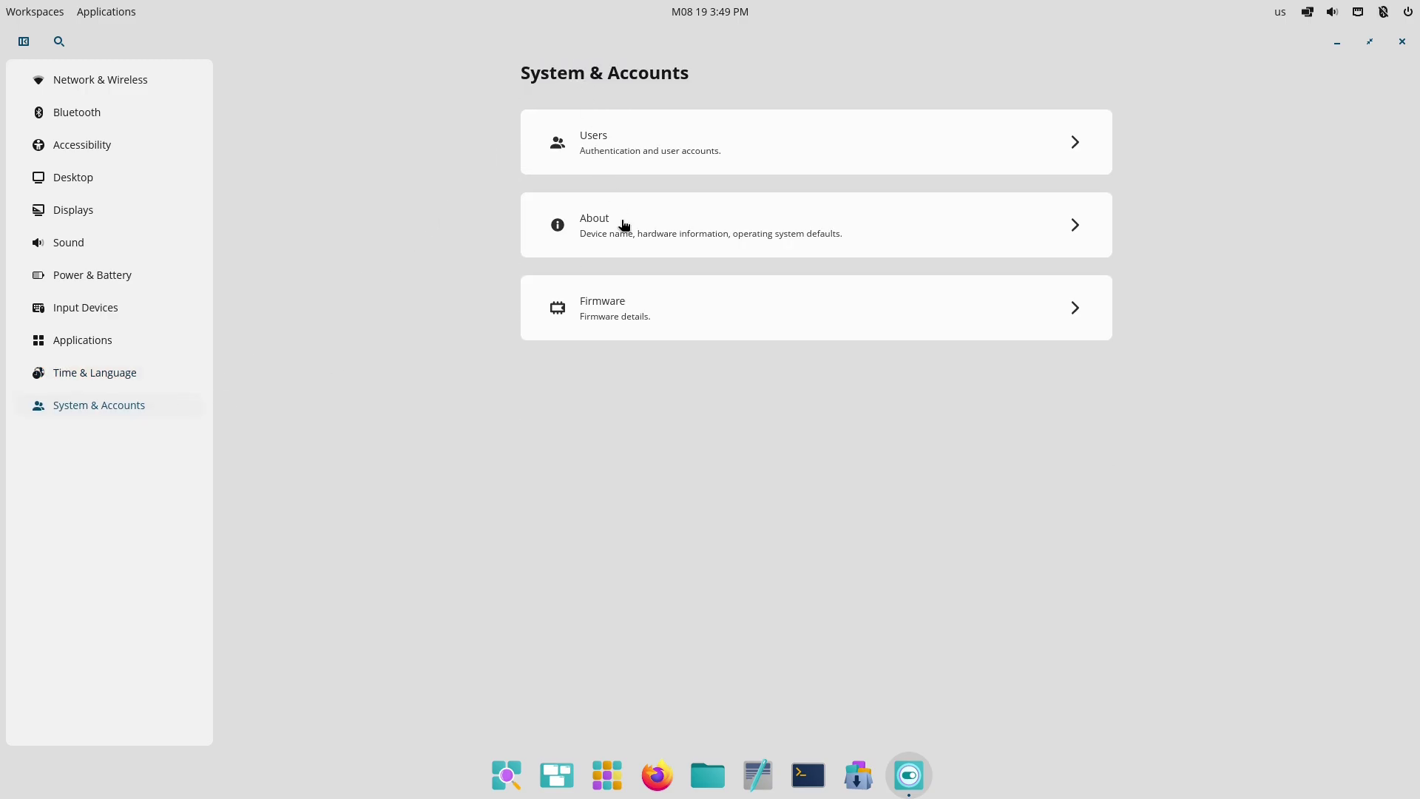
pyautogui.click(625, 222)
# Step: Close Pop!_OS's Settings and view the Office group in the application library
pyautogui.click(1402, 41)
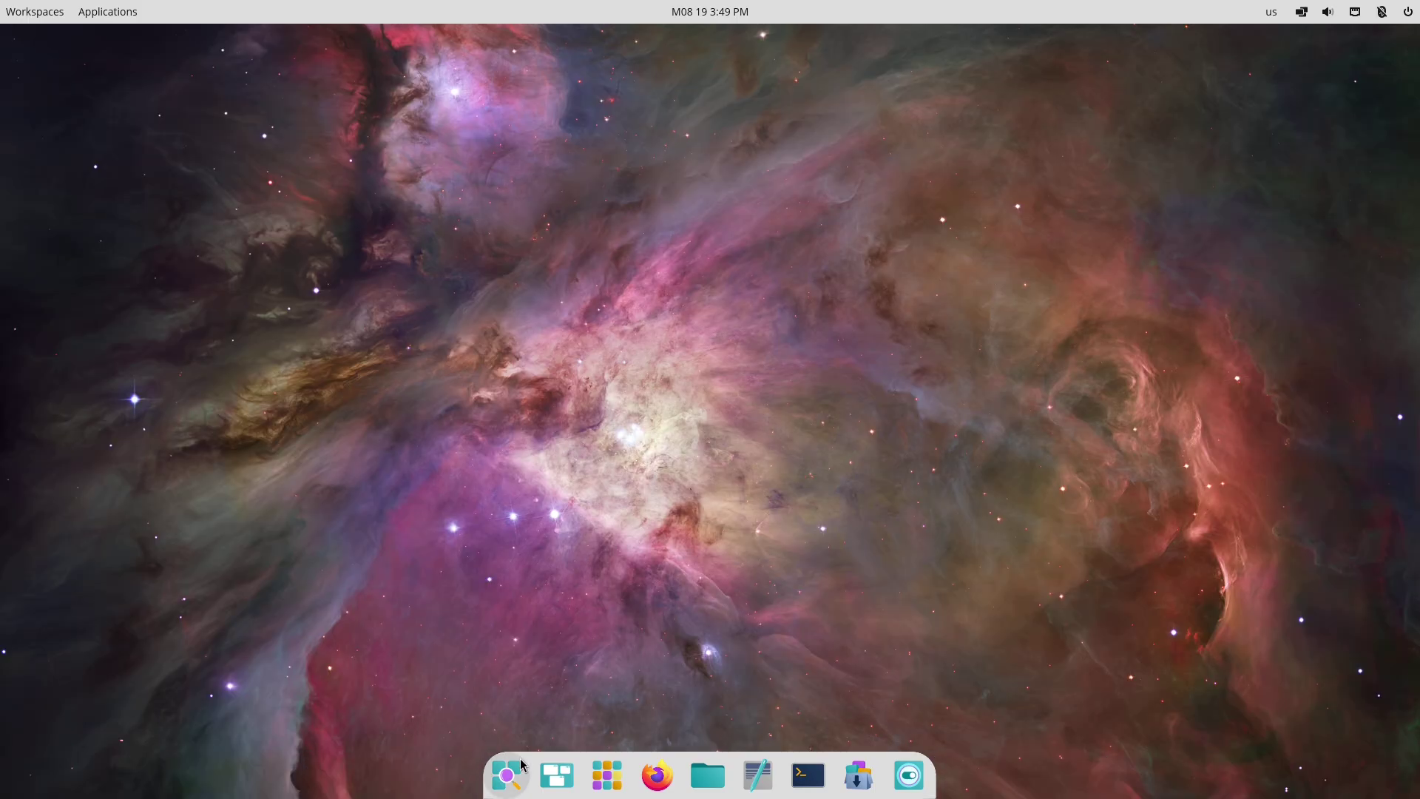
pyautogui.click(107, 11)
pyautogui.click(605, 485)
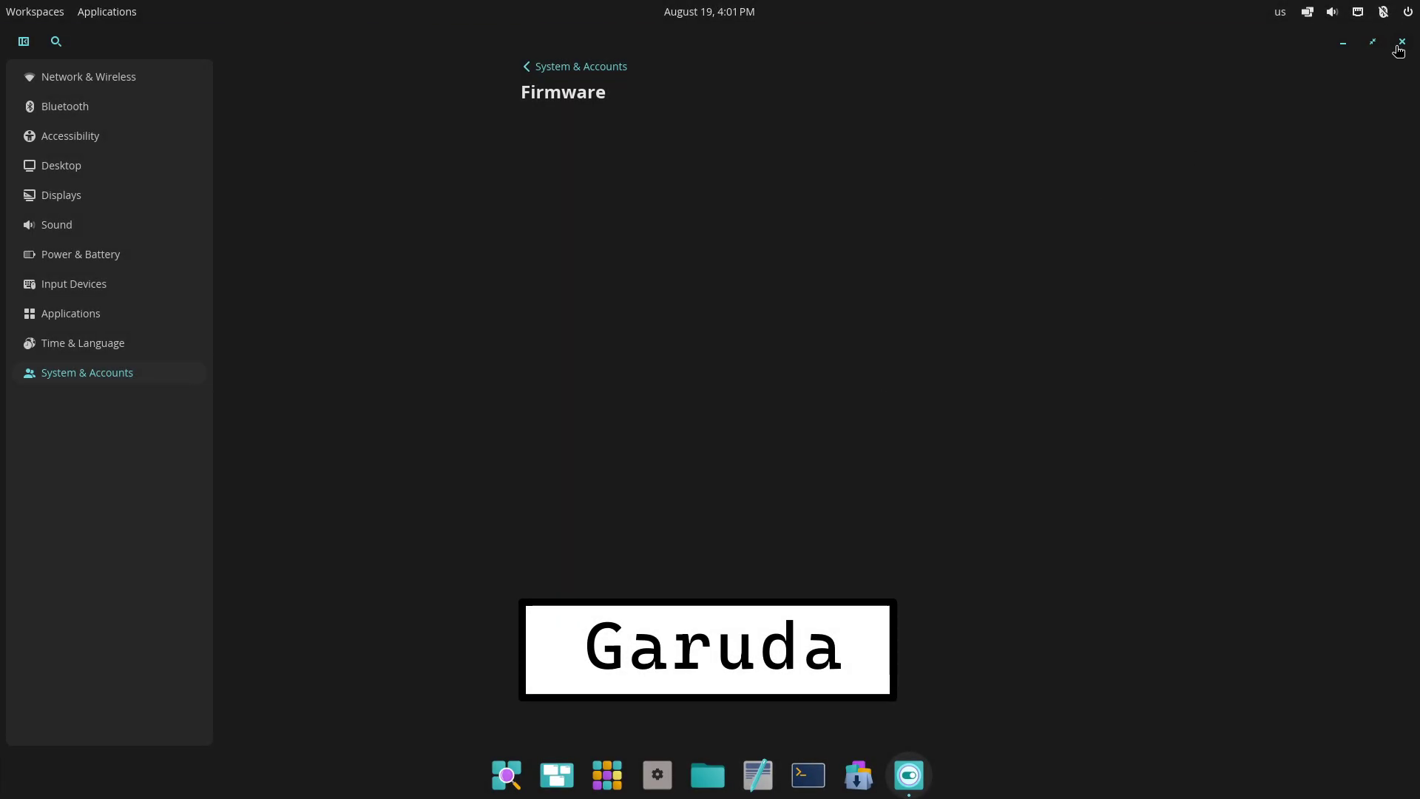
# Step: Close Garuda's Settings and inspect the input source, tiling, sound, network, Bluetooth and power applets in the panel
pyautogui.click(1400, 43)
pyautogui.click(1280, 12)
pyautogui.click(1307, 11)
pyautogui.click(1307, 11)
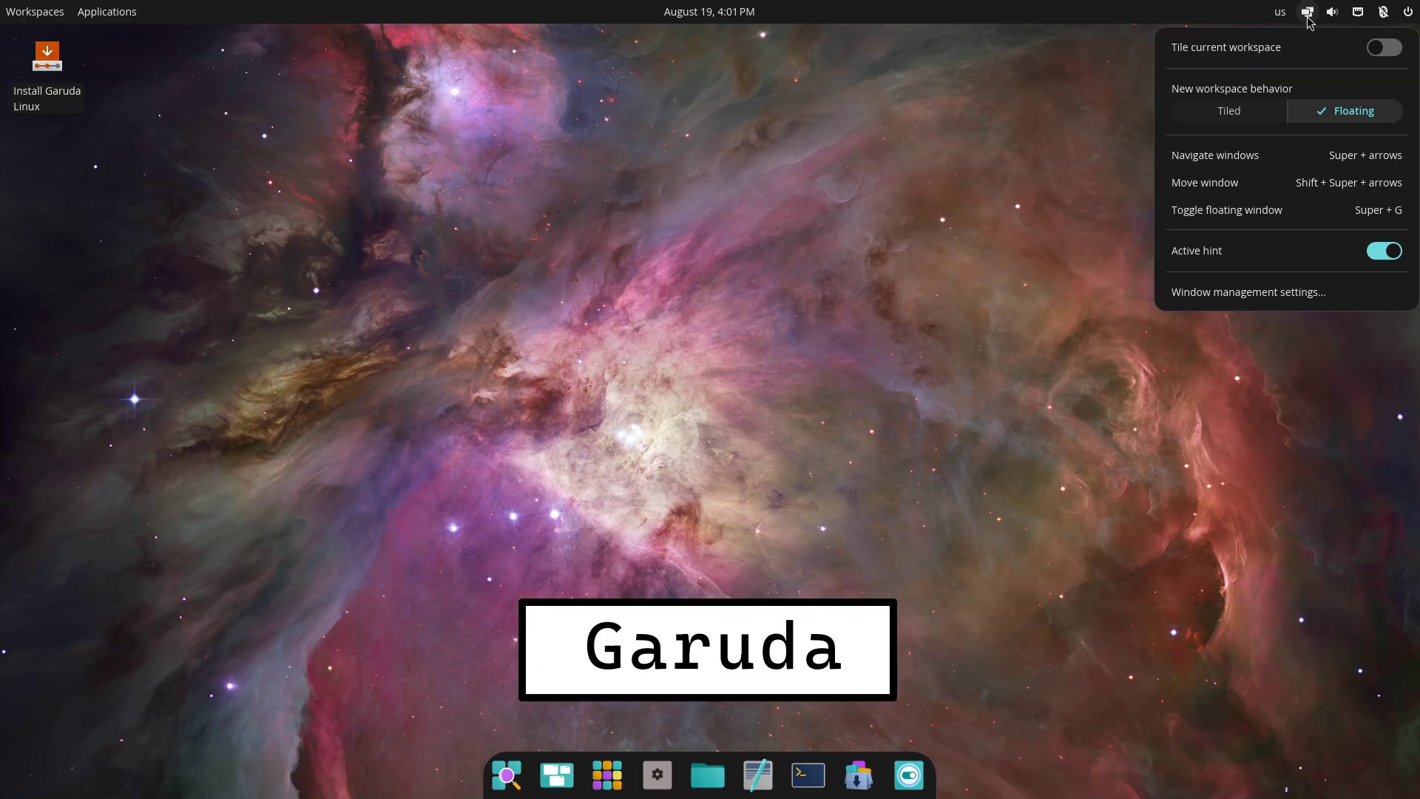
pyautogui.click(1332, 11)
pyautogui.click(1356, 13)
pyautogui.click(1357, 12)
pyautogui.click(1357, 12)
pyautogui.click(1381, 12)
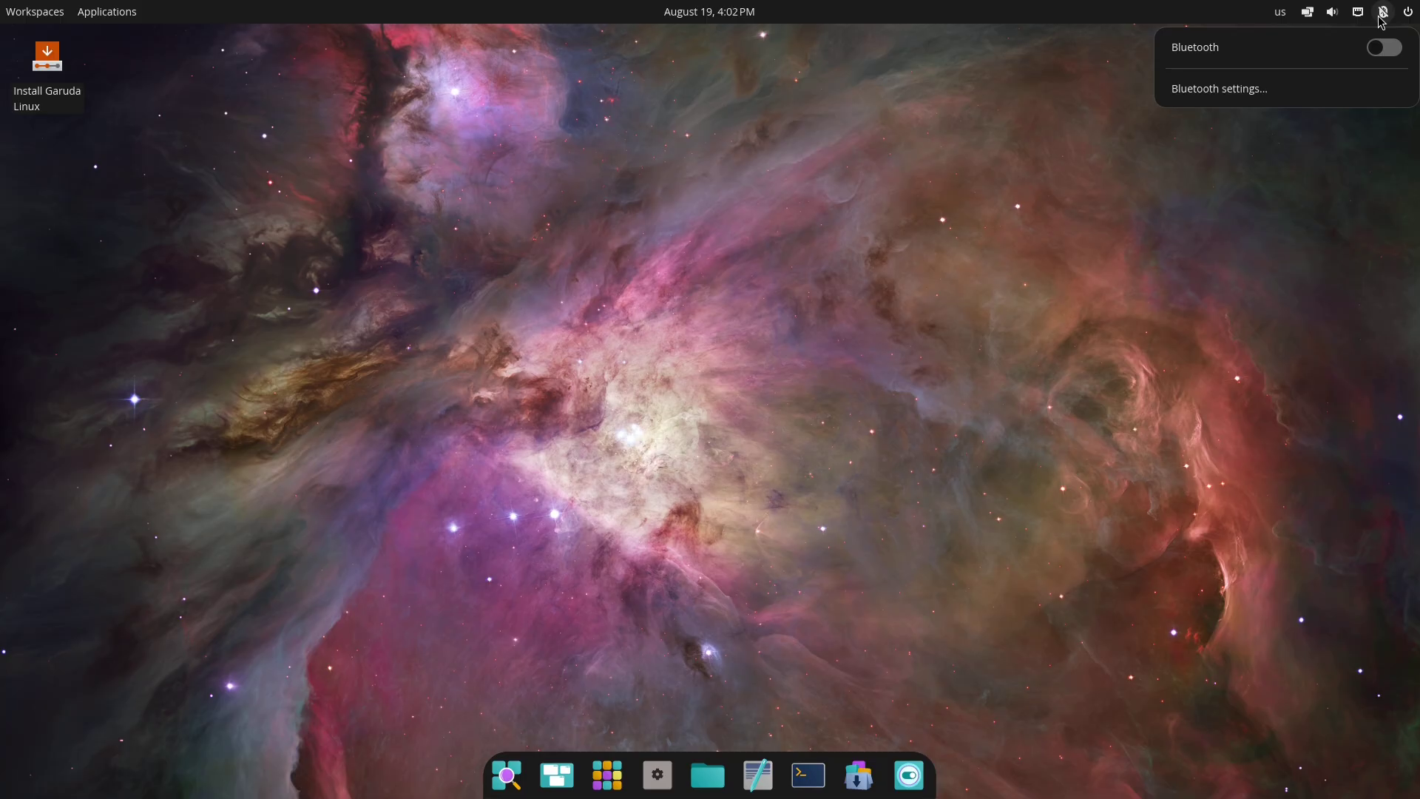
pyautogui.click(1407, 12)
pyautogui.click(1408, 12)
pyautogui.click(642, 257)
pyautogui.rightClick(585, 235)
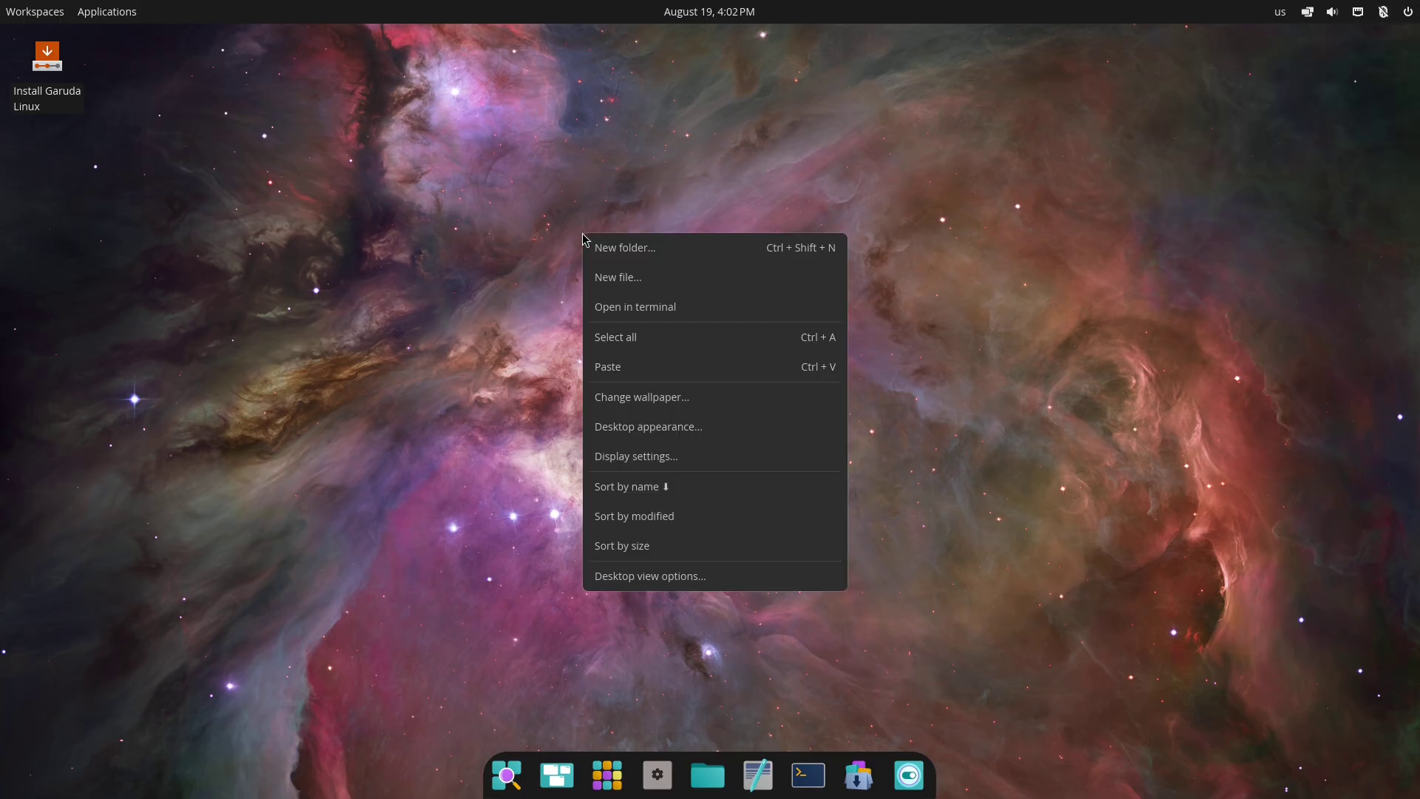
pyautogui.click(659, 400)
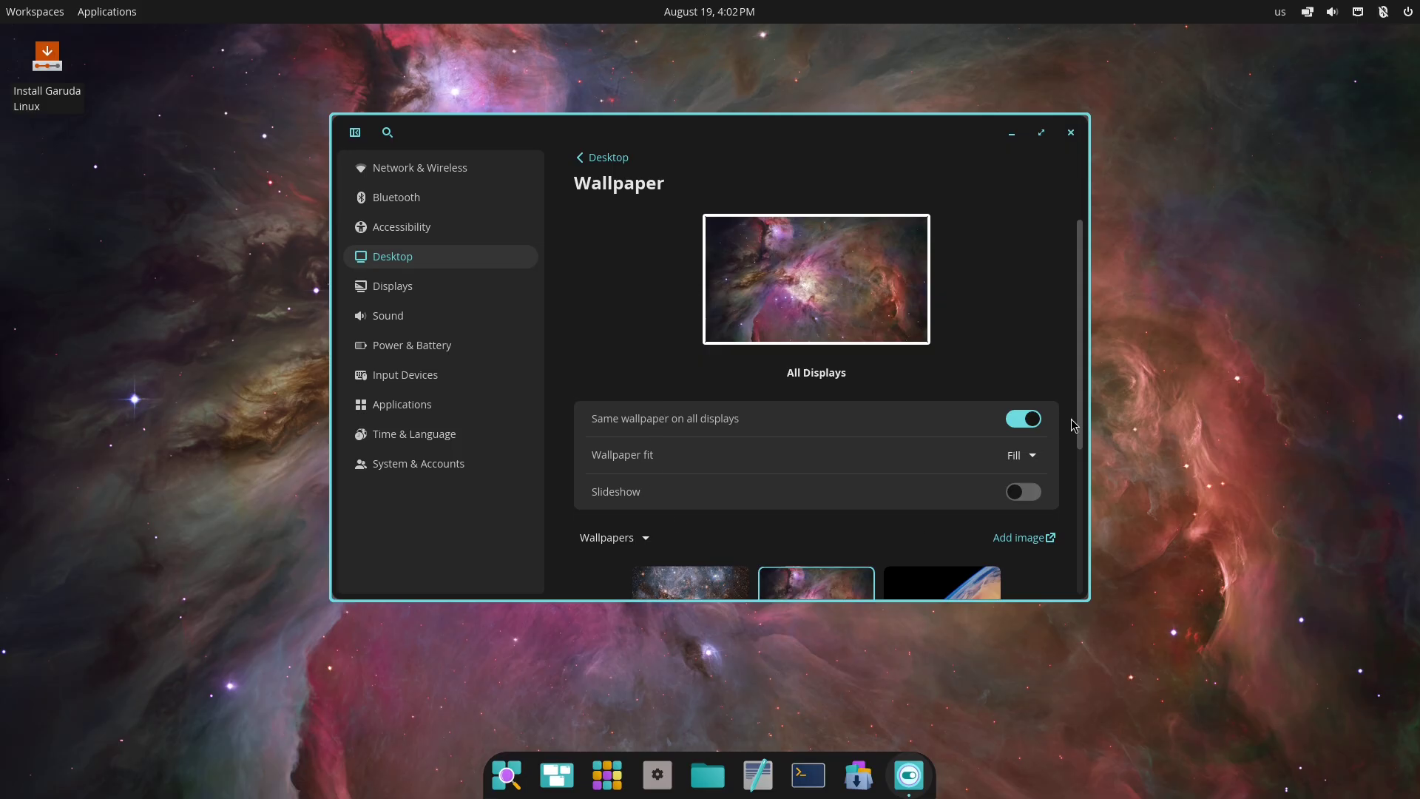
pyautogui.scroll(-4, 1073, 425)
pyautogui.click(690, 481)
pyautogui.click(721, 554)
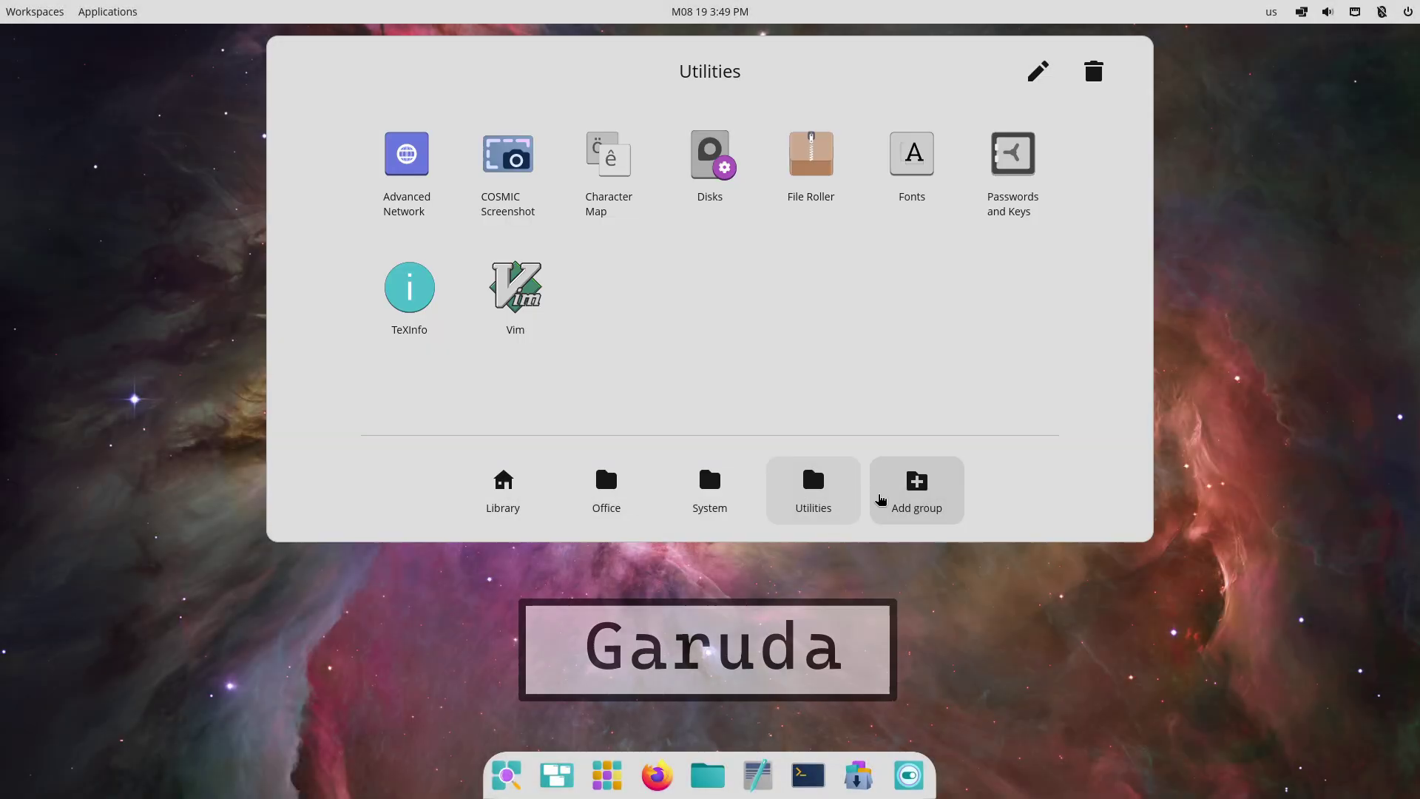
# Step: Open System Monitor from the System group of Pop!_OS's application library and look through its process list
pyautogui.click(707, 482)
pyautogui.press('Escape')
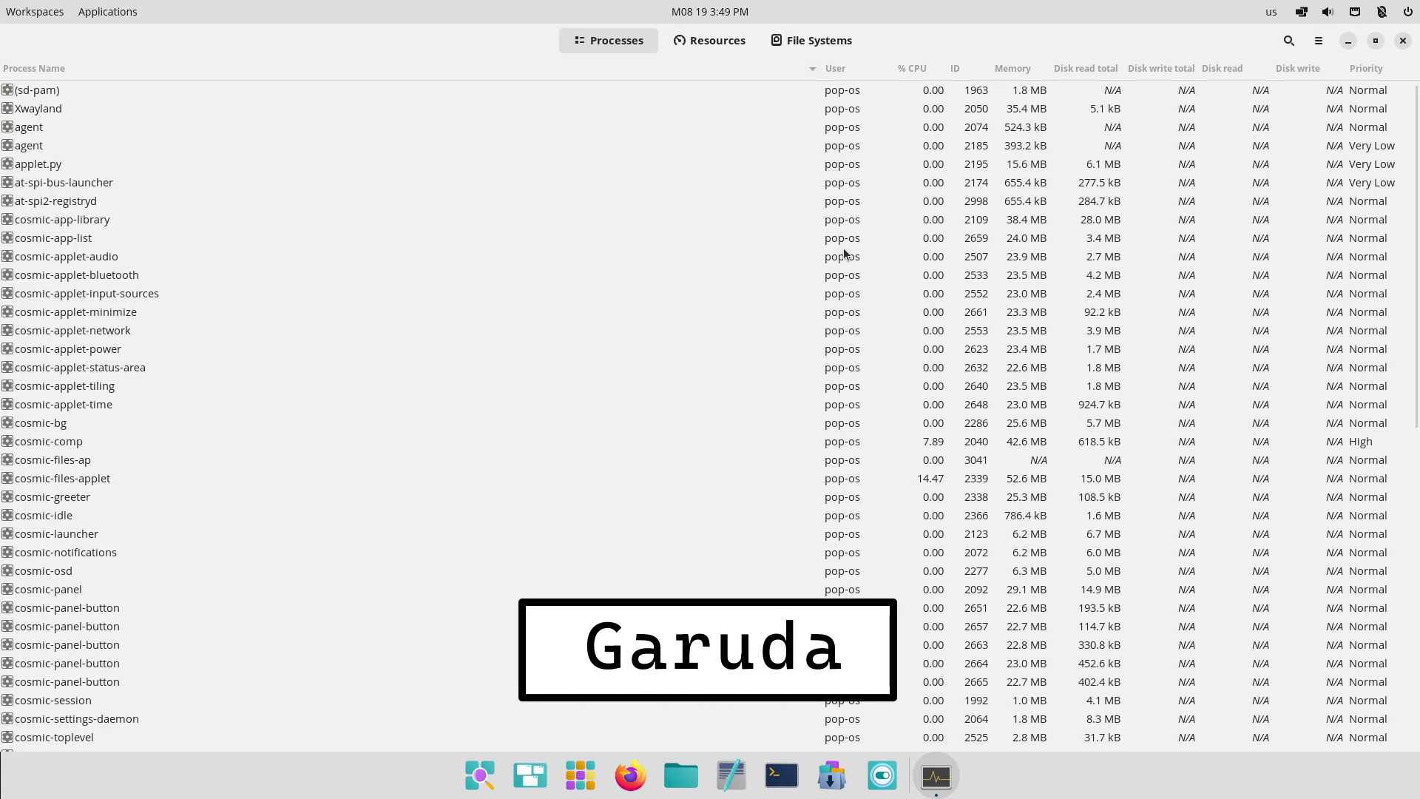
pyautogui.scroll(-10, 1405, 296)
pyautogui.scroll(10, 1395, 370)
# Step: Collapse the Disk and Network sections in System Monitor's Resources view and check the File Systems view
pyautogui.click(720, 45)
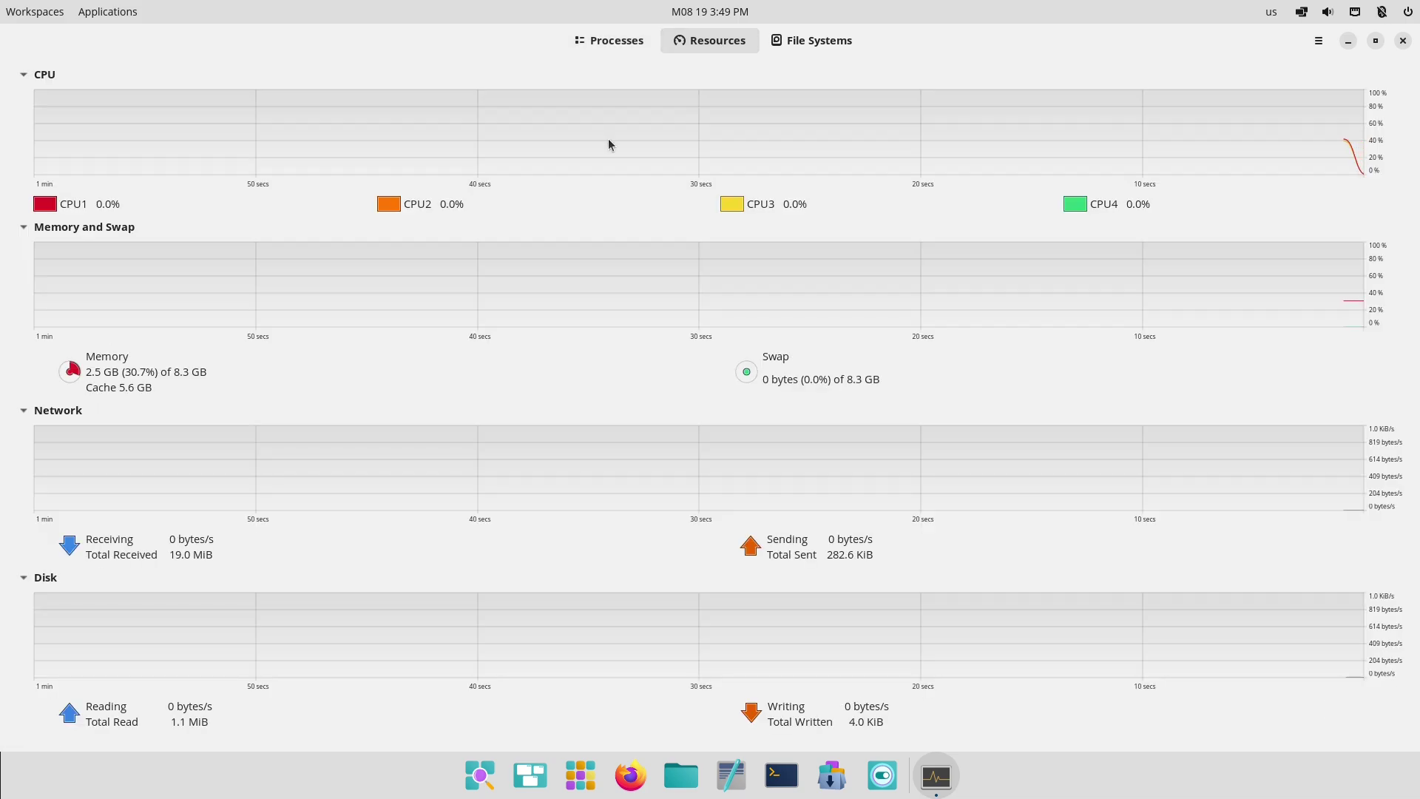
pyautogui.click(24, 577)
pyautogui.click(29, 498)
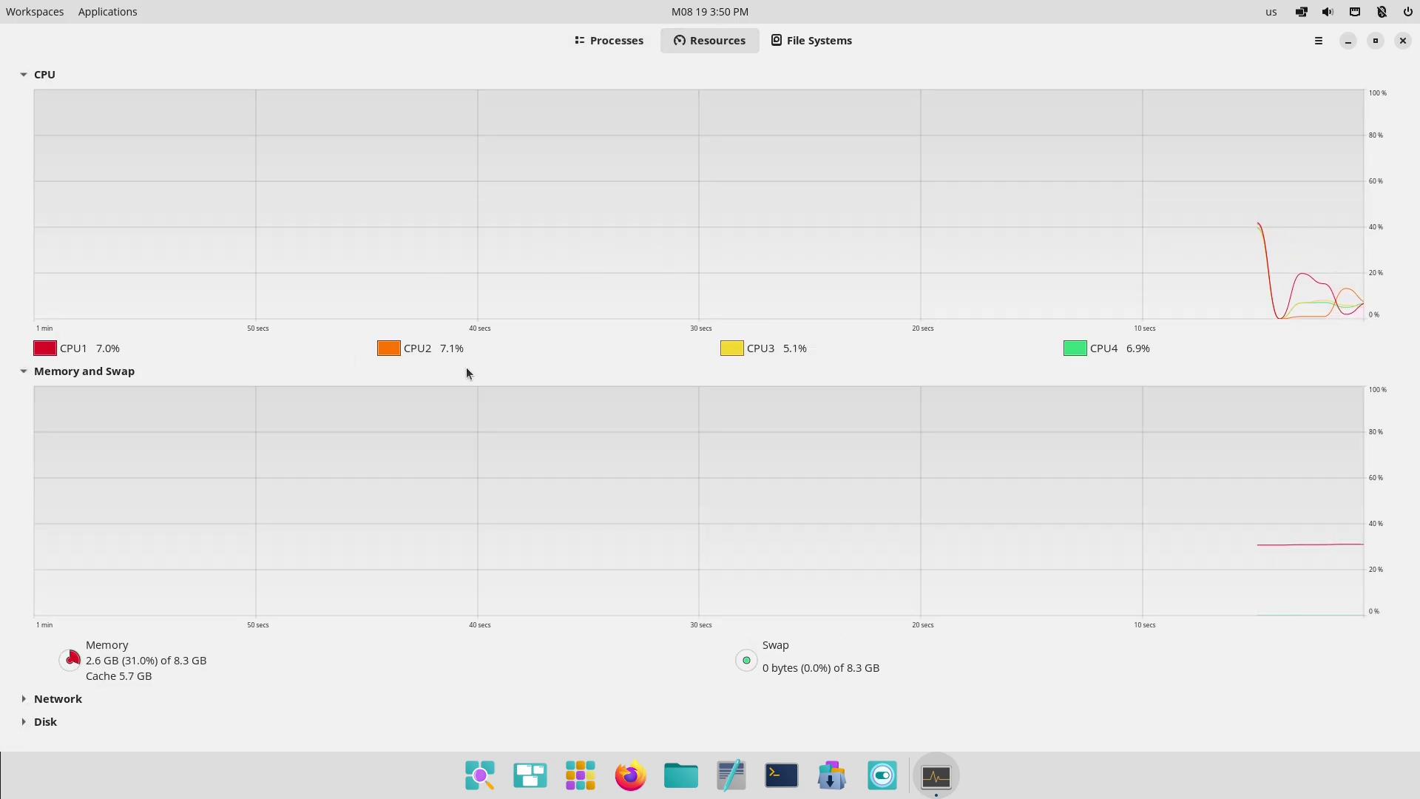
pyautogui.click(837, 50)
pyautogui.click(700, 49)
# Step: View System Monitor's About information, then close the dialog and the program
pyautogui.click(1319, 41)
pyautogui.click(1287, 181)
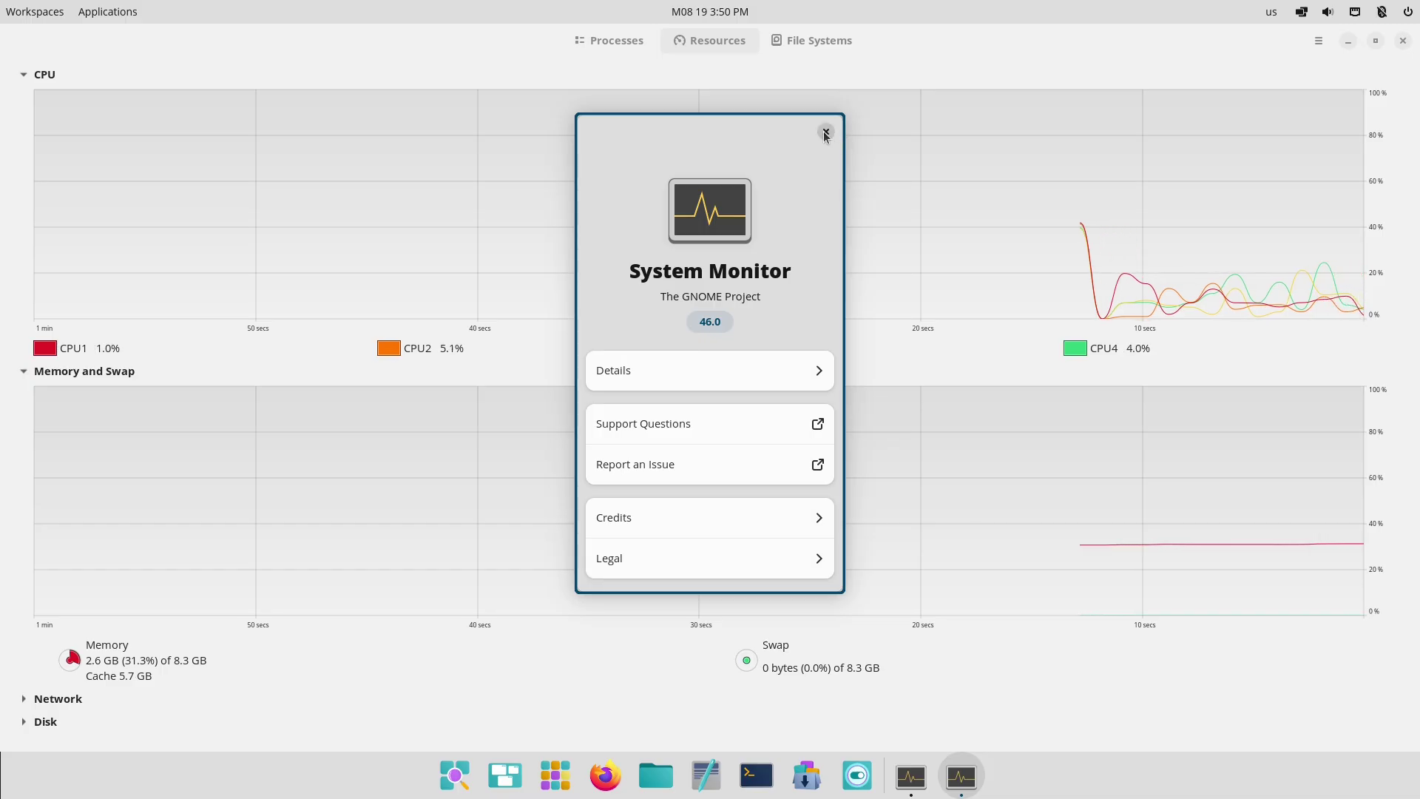
pyautogui.click(826, 132)
pyautogui.click(1401, 41)
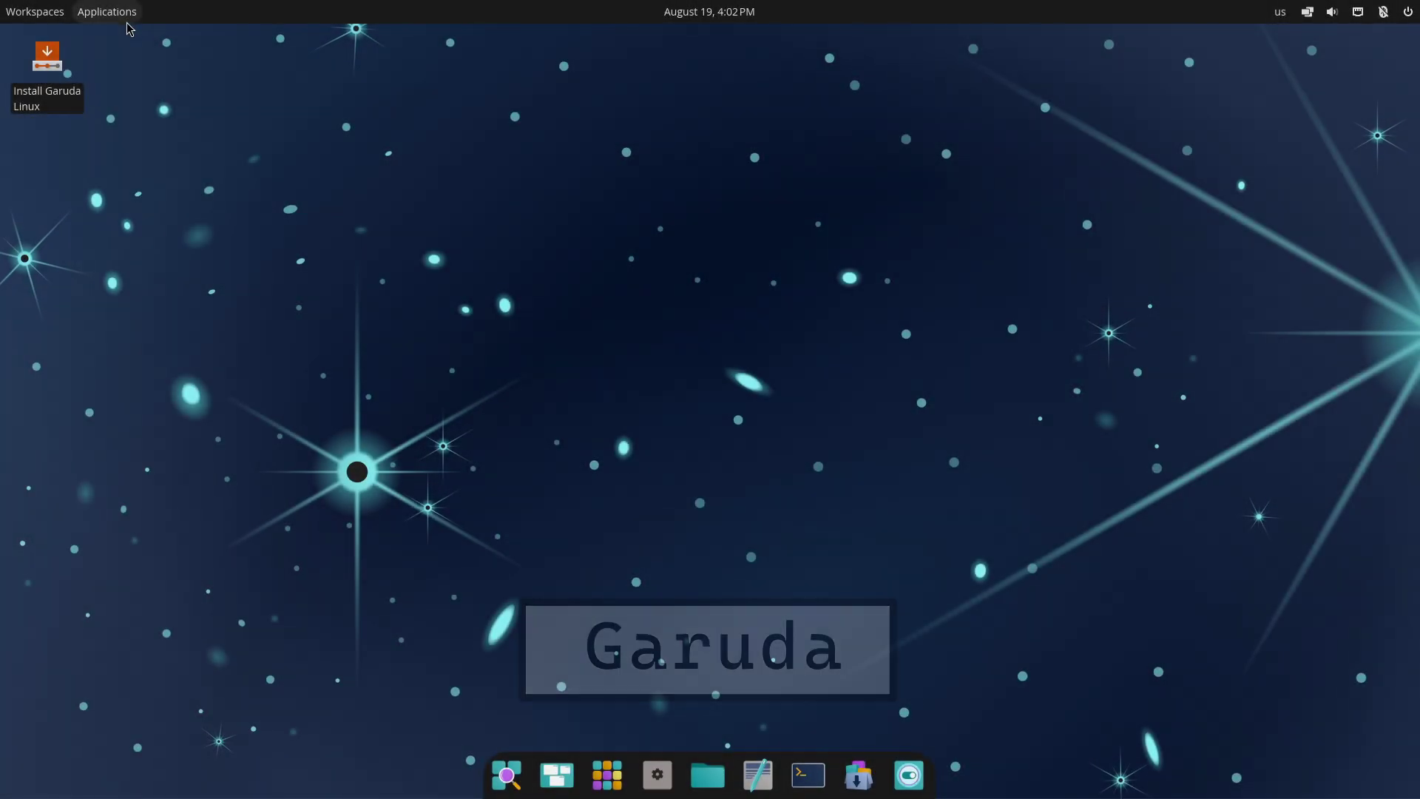
# Step: Look through the Office, System and Utilities groups of Garuda's application library, ending at Htop in the System group
pyautogui.click(119, 12)
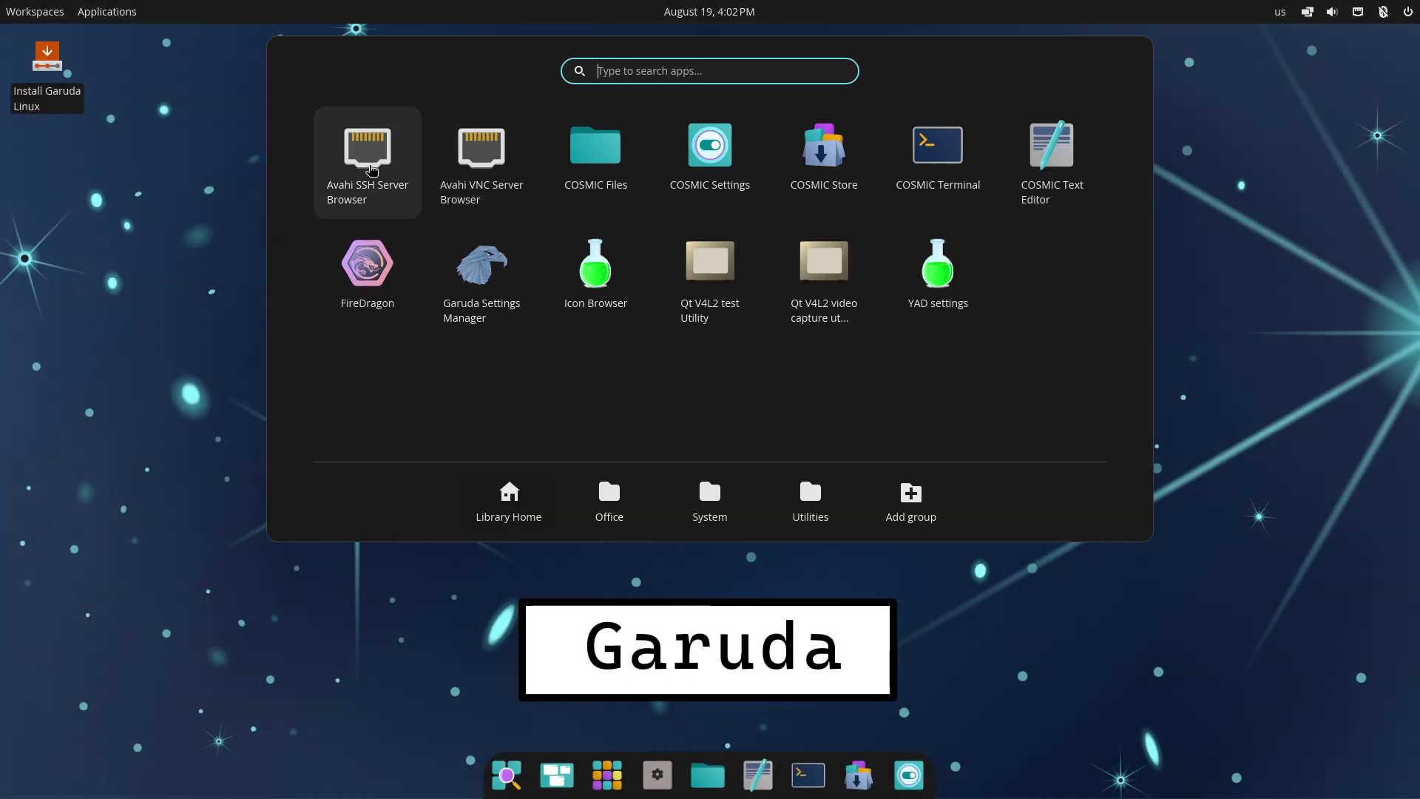
pyautogui.click(595, 497)
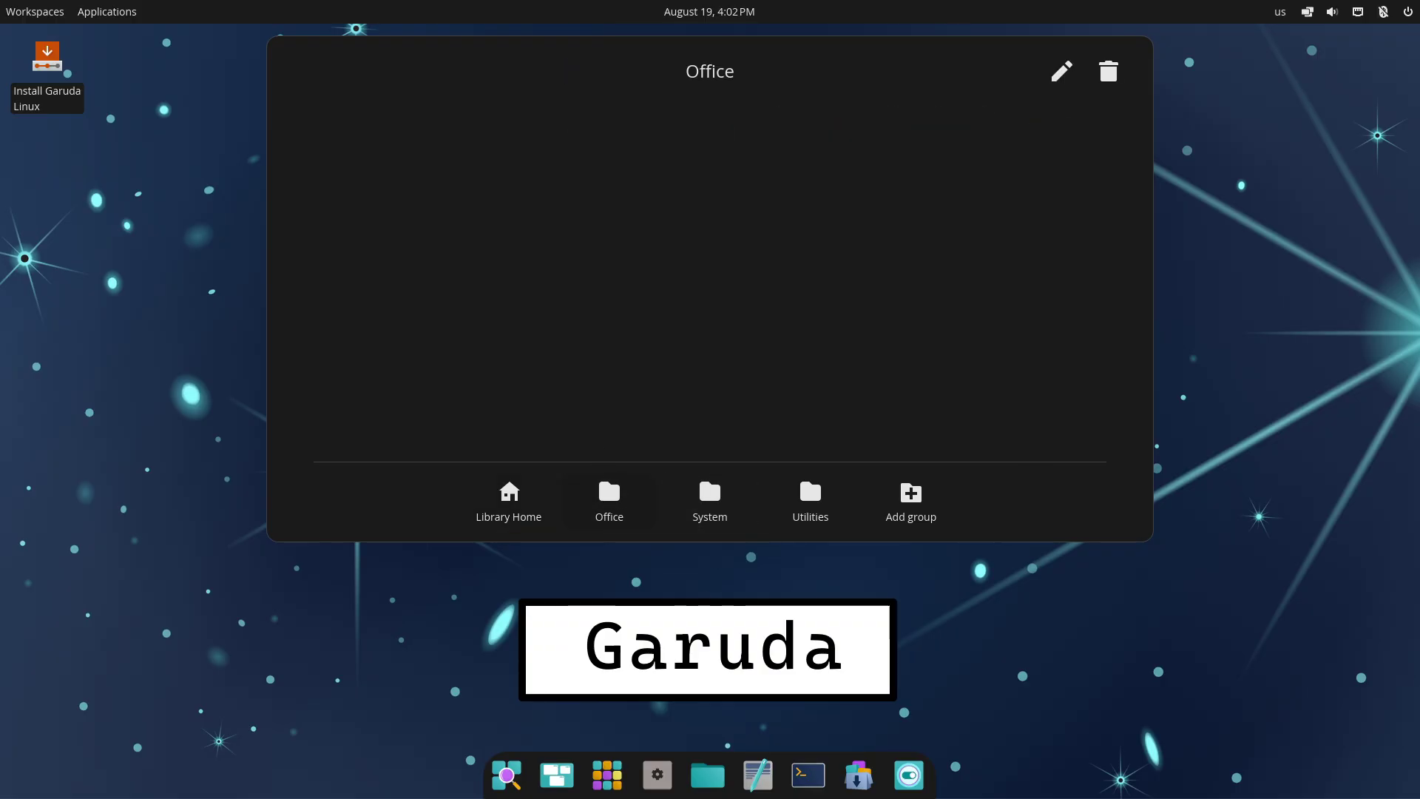
pyautogui.click(707, 509)
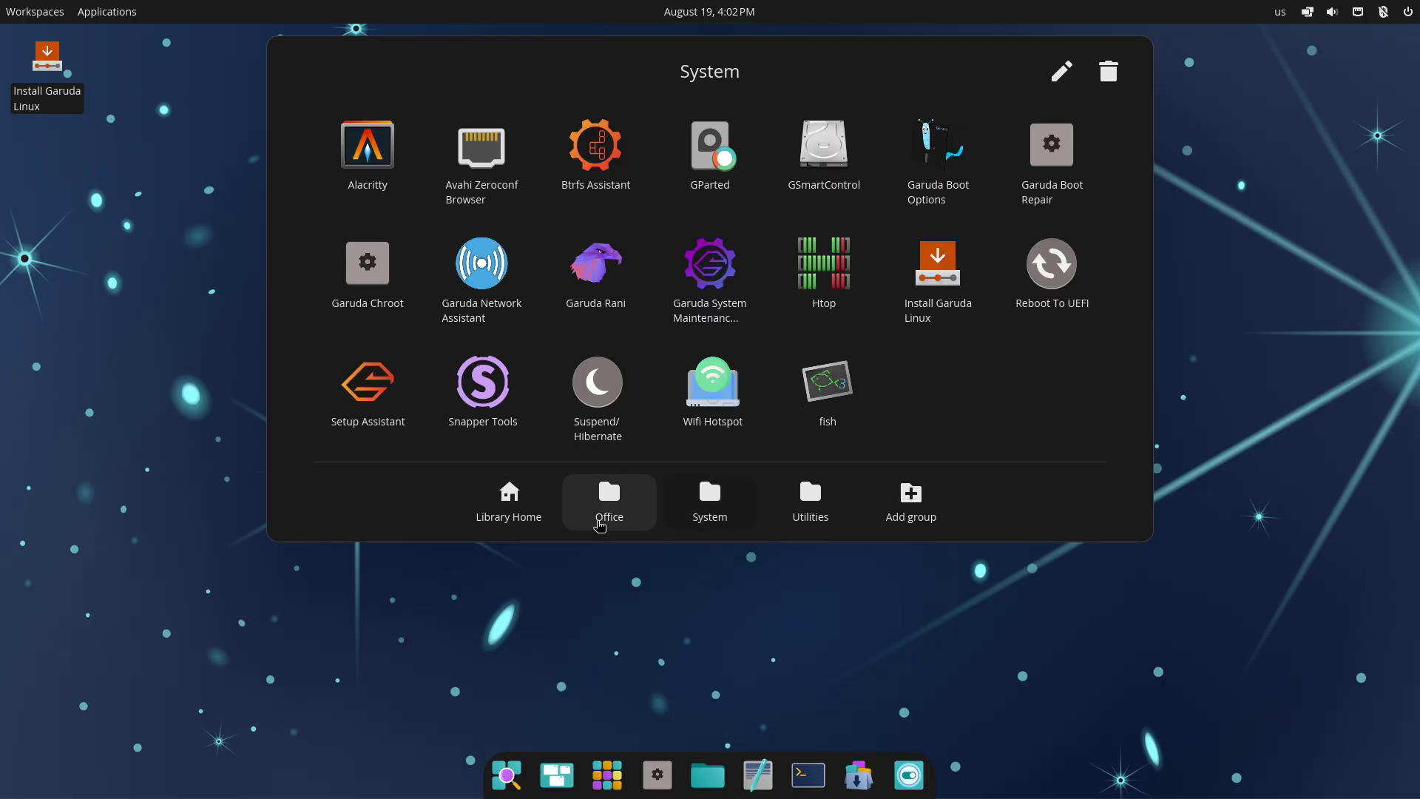
pyautogui.click(781, 525)
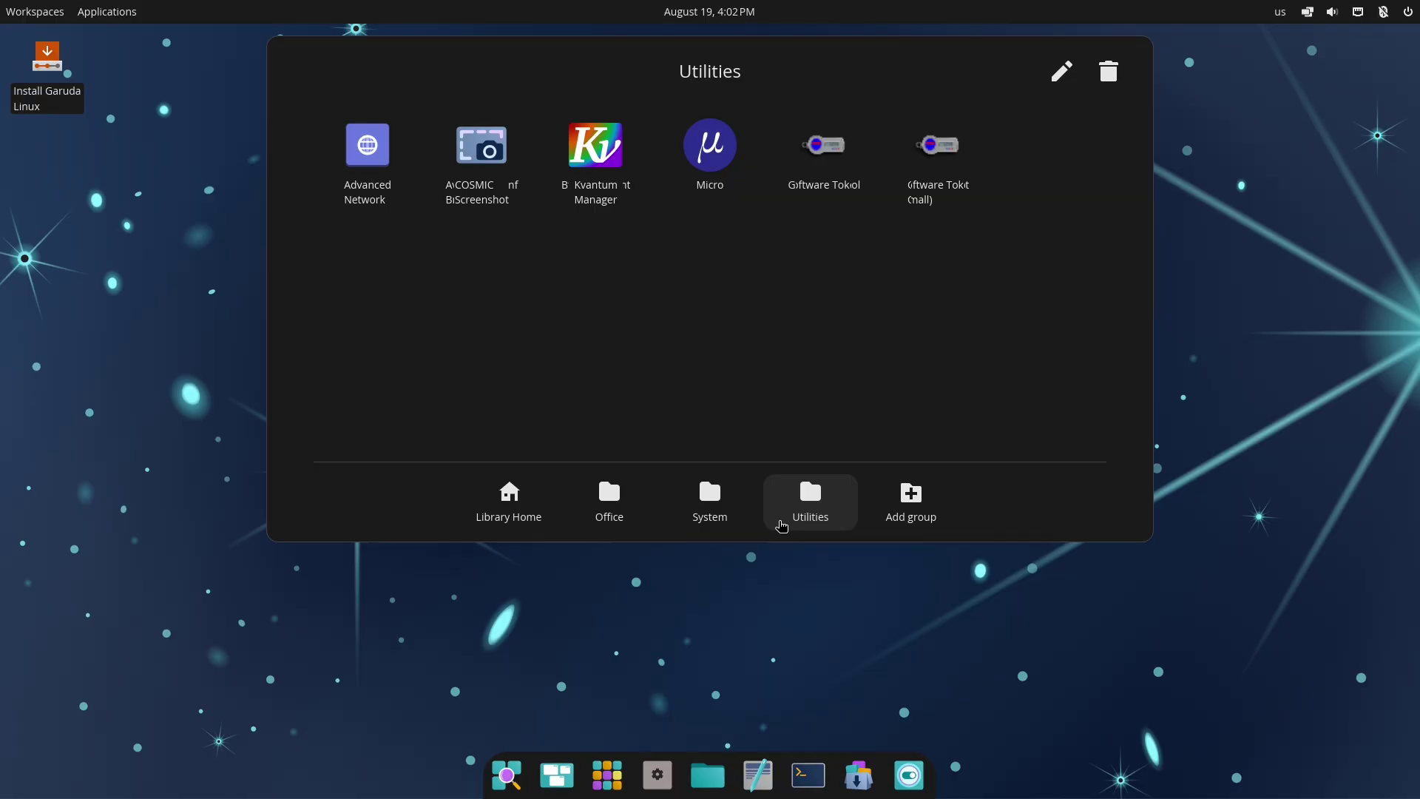
pyautogui.click(711, 526)
pyautogui.click(614, 511)
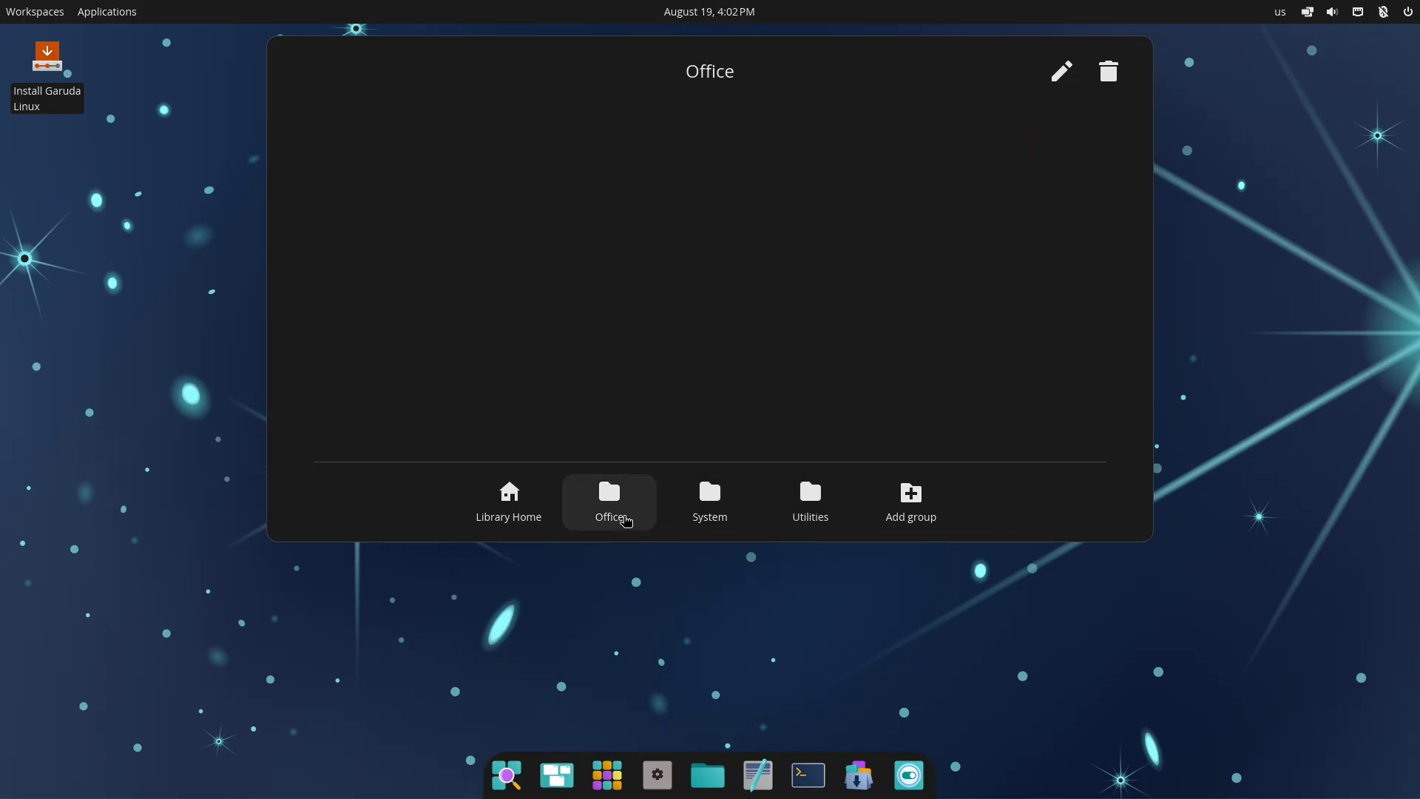
pyautogui.click(517, 506)
pyautogui.click(728, 503)
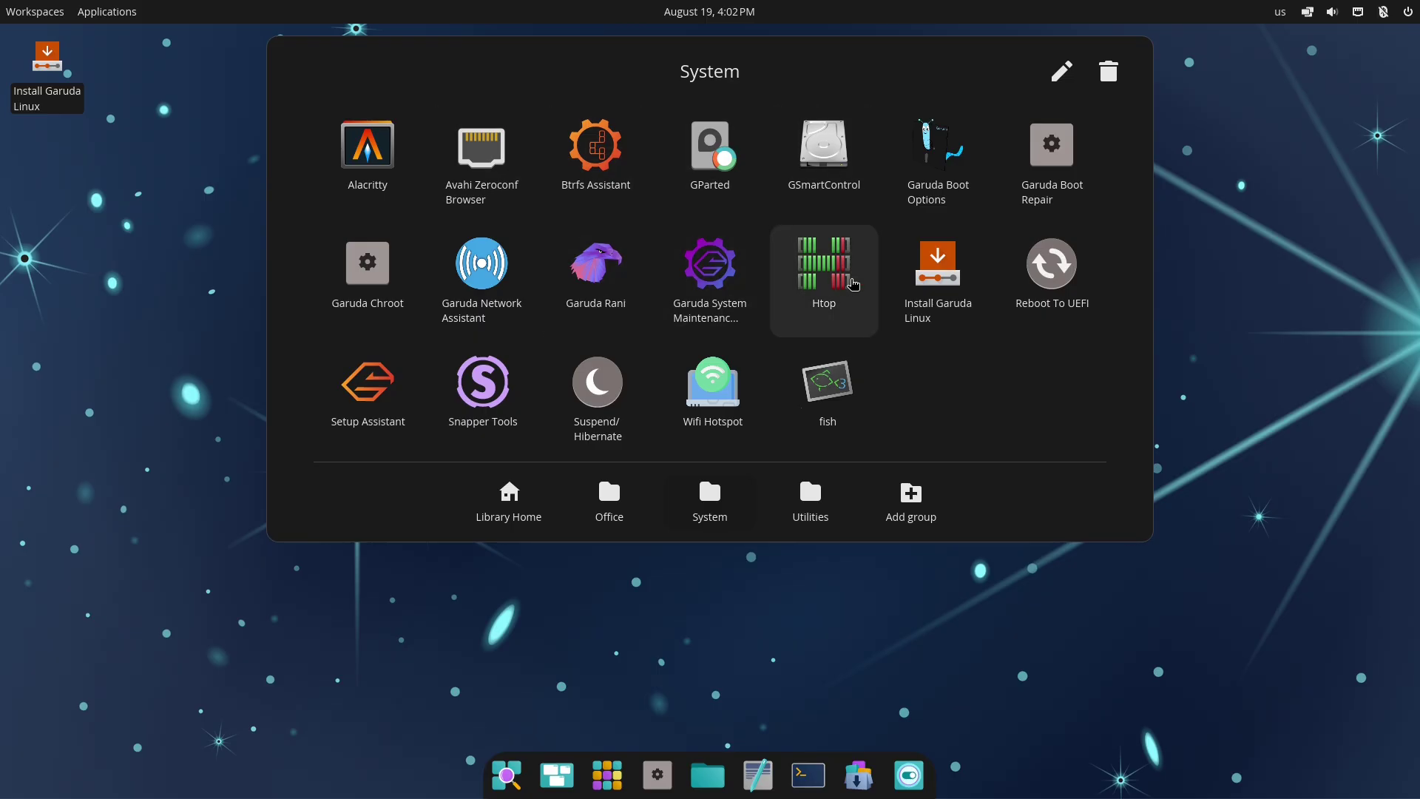
pyautogui.click(852, 283)
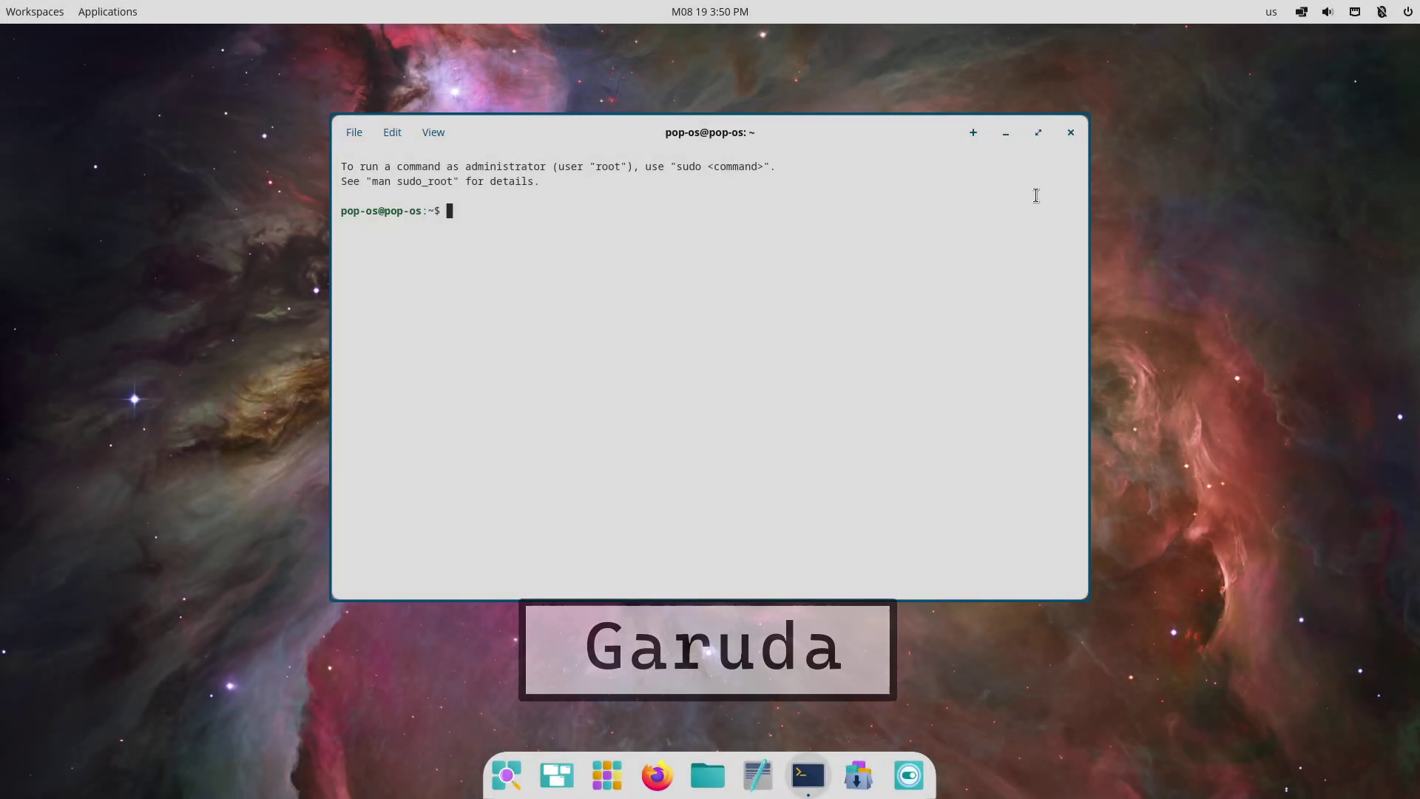
# Step: Maximize the Pop!_OS terminal window, view COSMIC Terminal's About information and close it
pyautogui.press('super+Up')
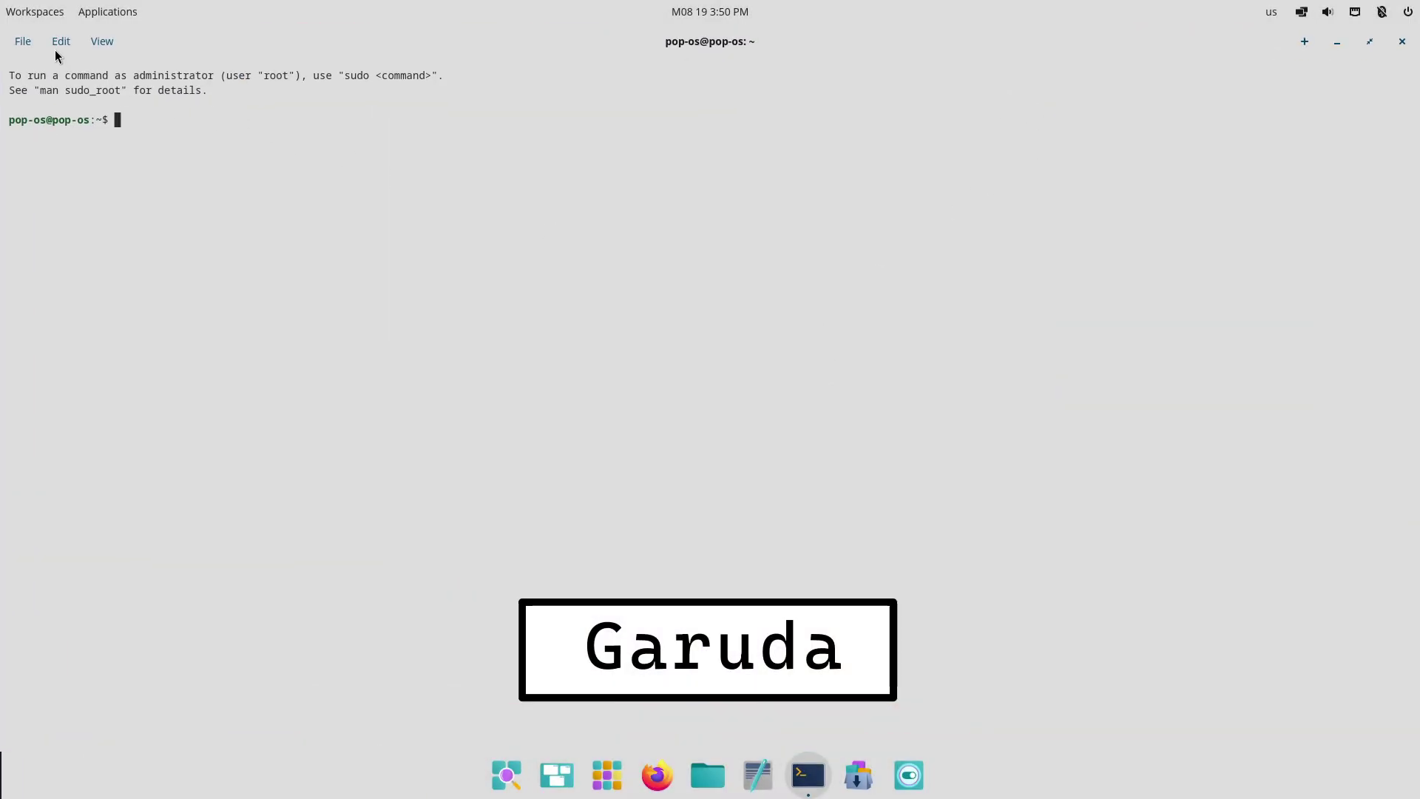
pyautogui.click(56, 46)
pyautogui.click(102, 41)
pyautogui.click(135, 335)
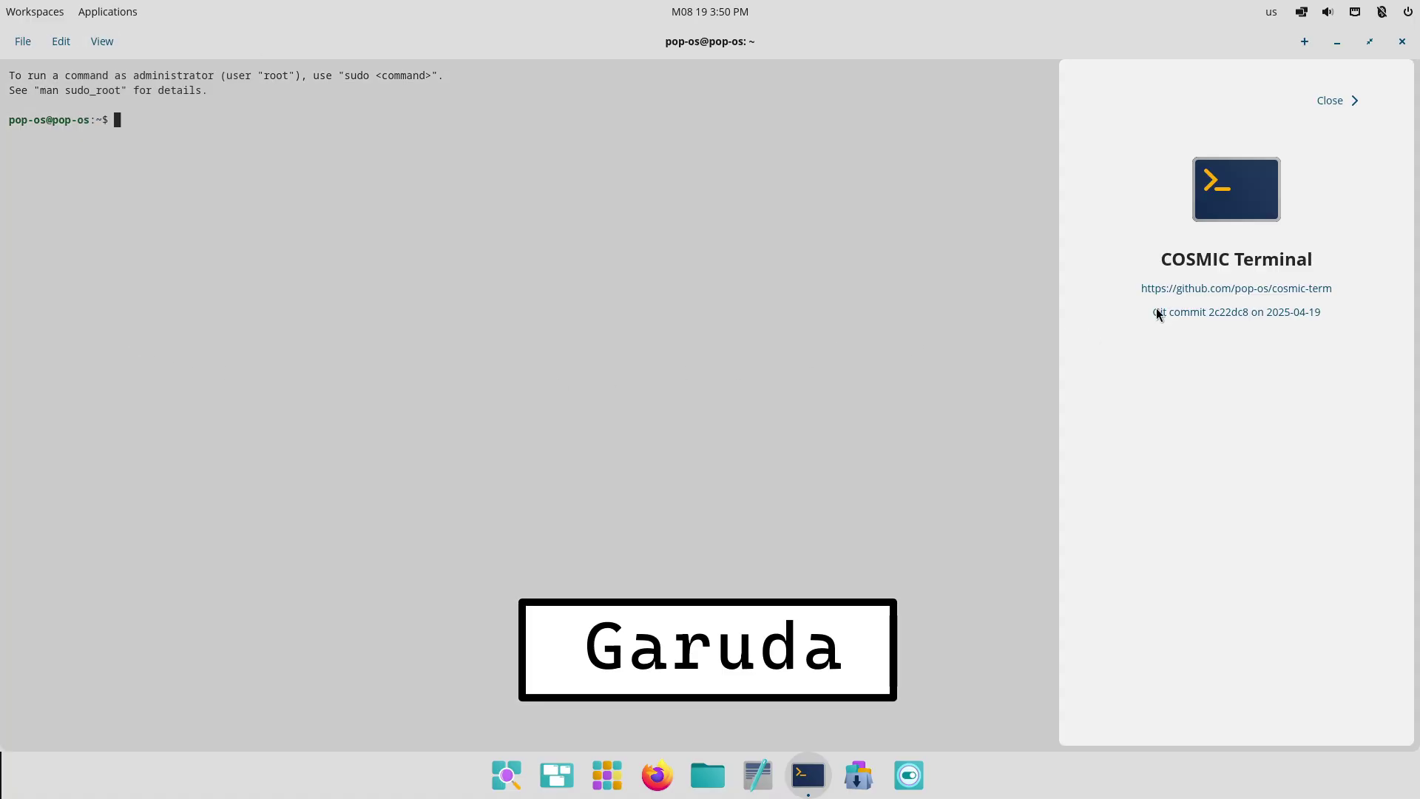
pyautogui.click(1329, 100)
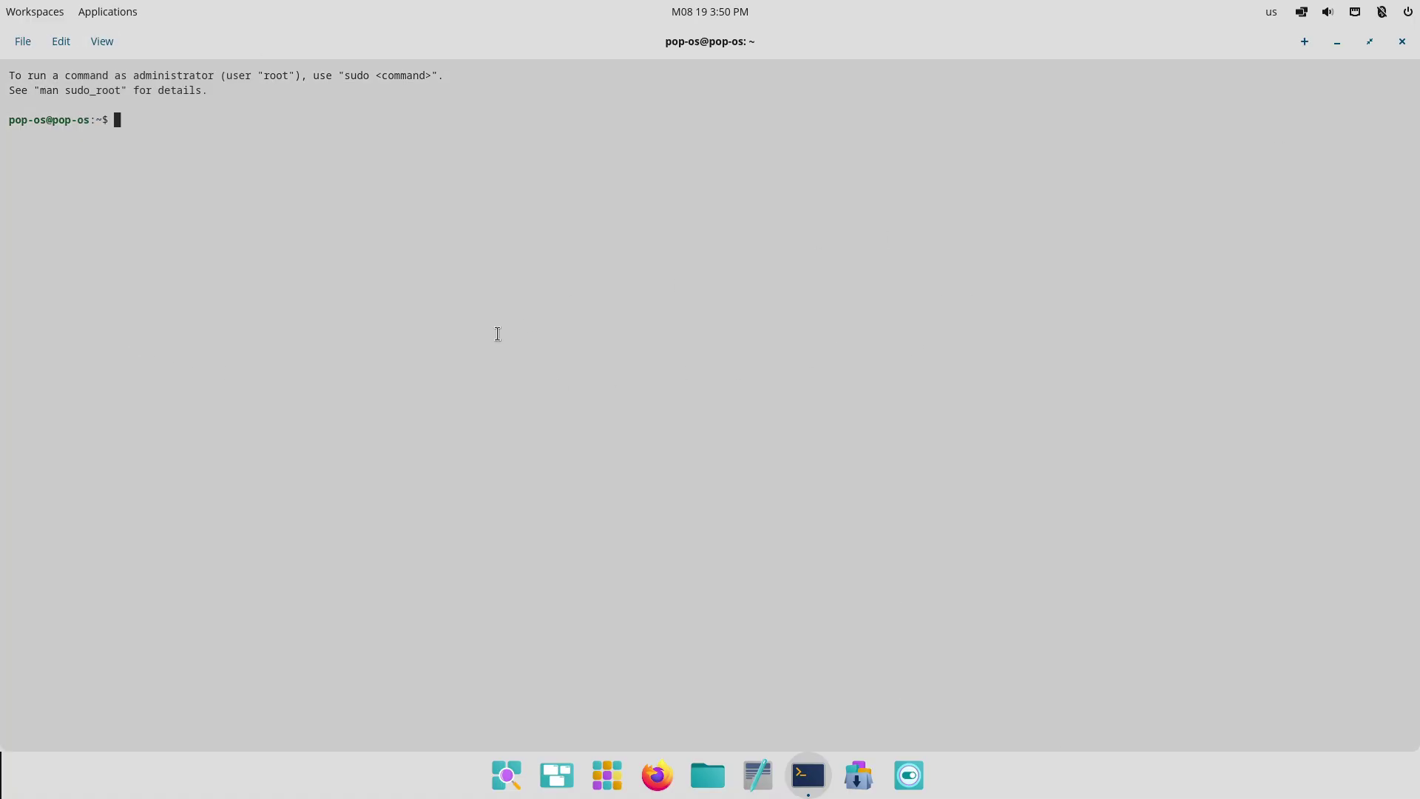
# Step: Set the Pop!_OS terminal's font size to 16px in its settings and run the command "ch"
pyautogui.click(61, 41)
pyautogui.click(102, 41)
pyautogui.click(149, 307)
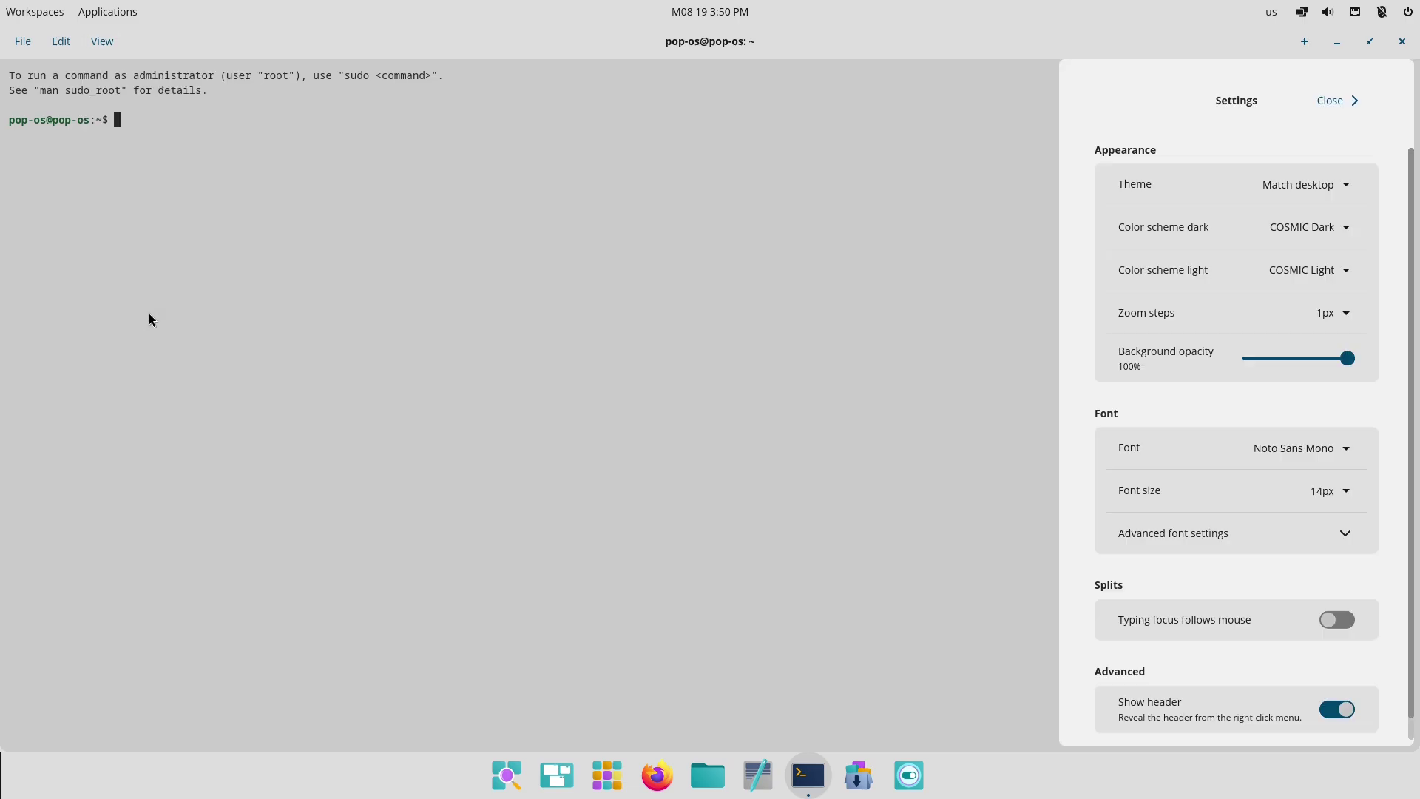
pyautogui.click(1332, 490)
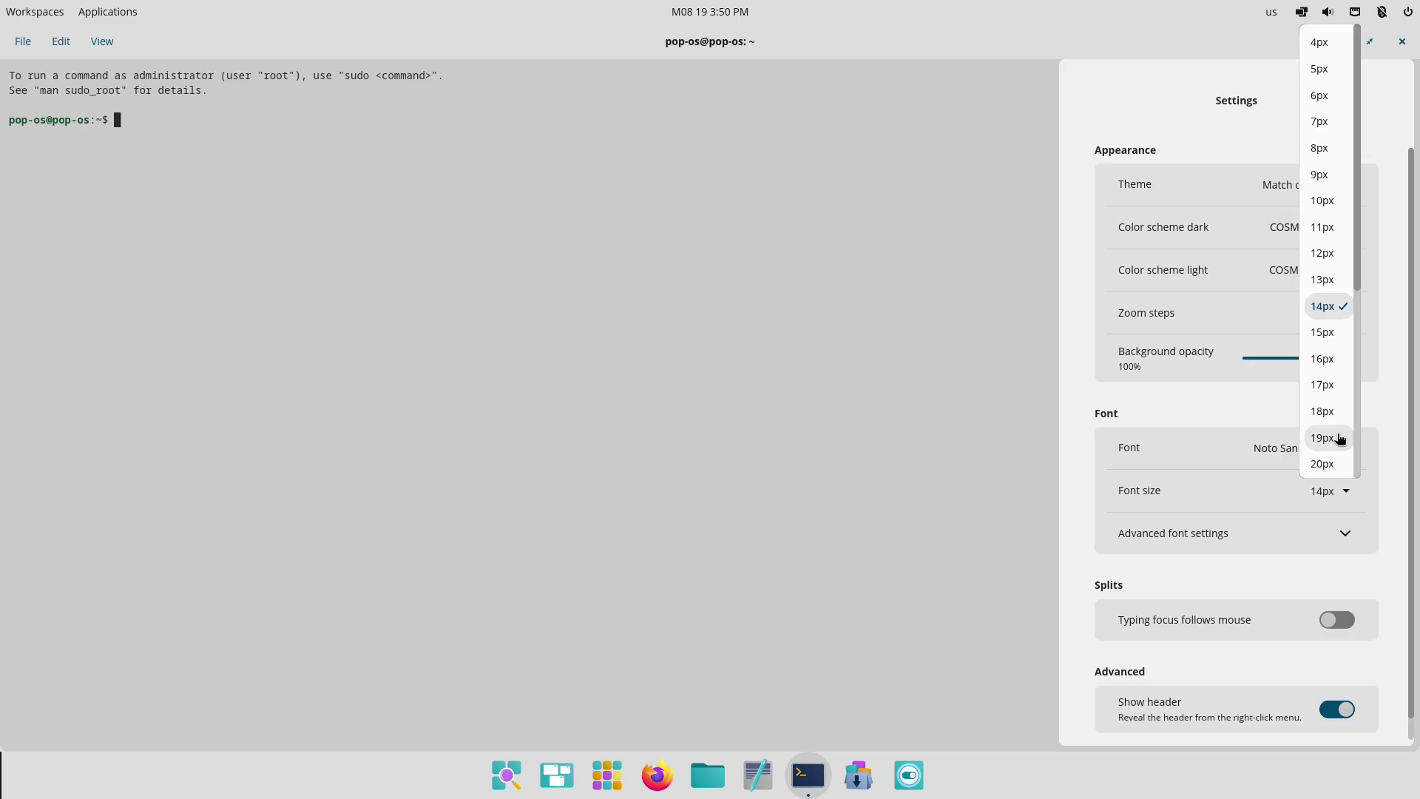
pyautogui.click(1335, 362)
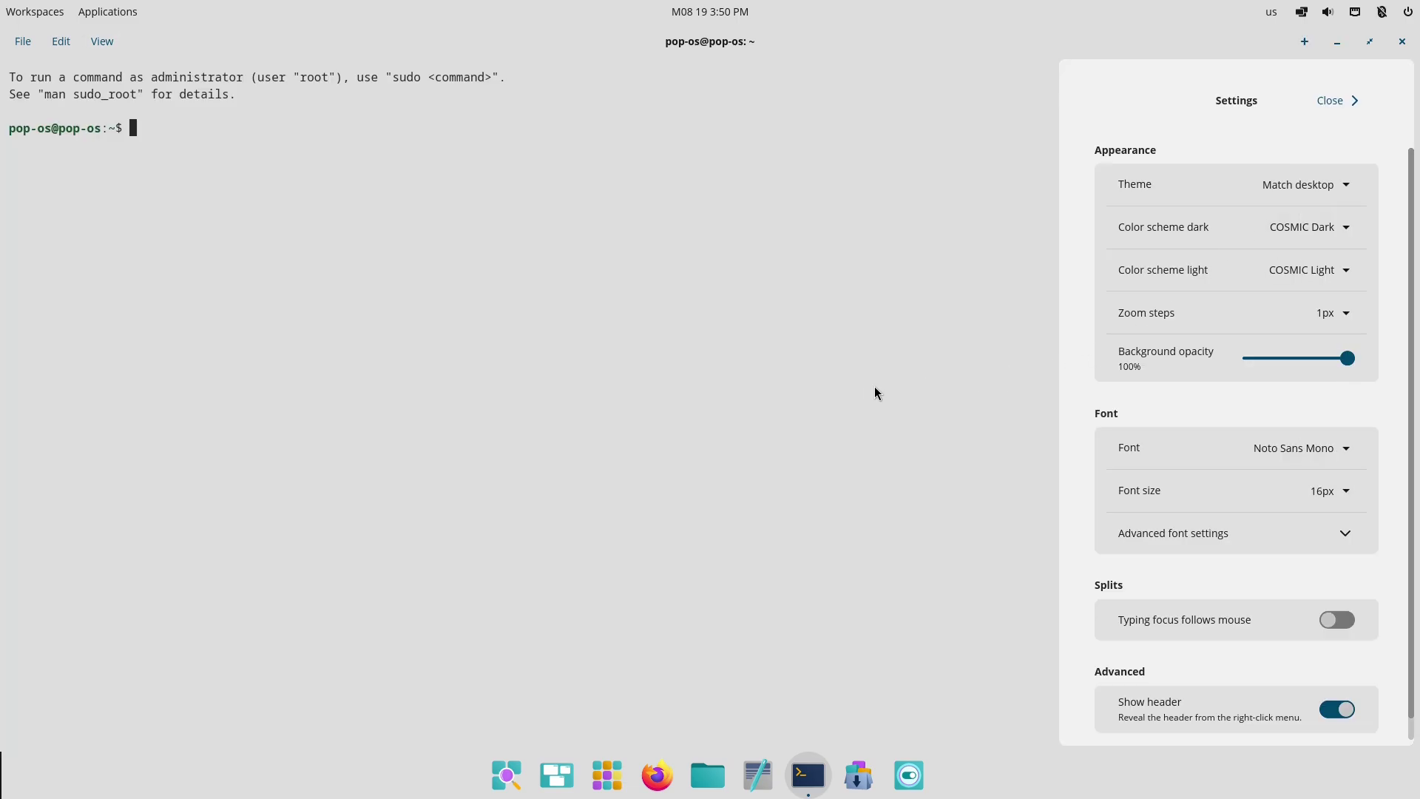
pyautogui.click(1331, 101)
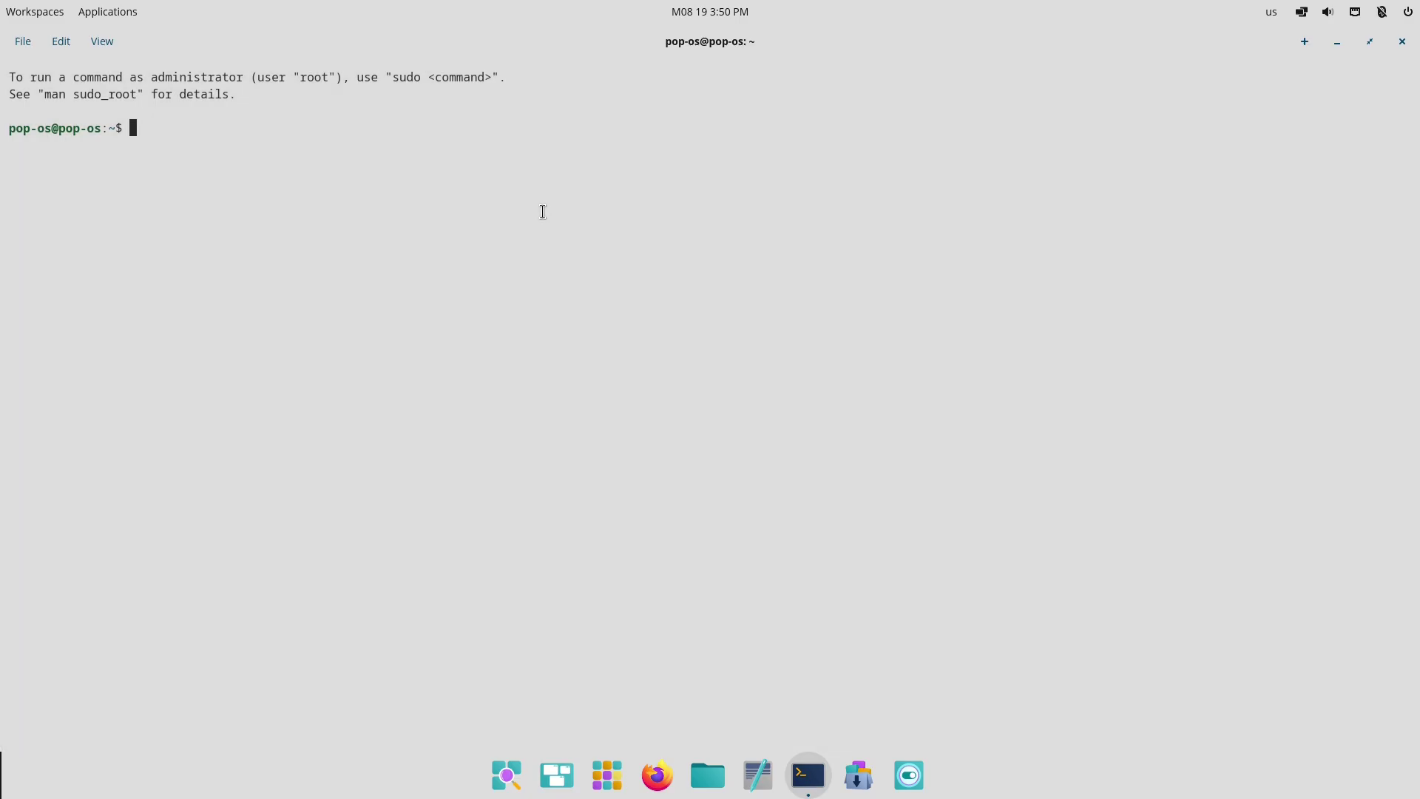
pyautogui.write('ch')
pyautogui.press('Return')
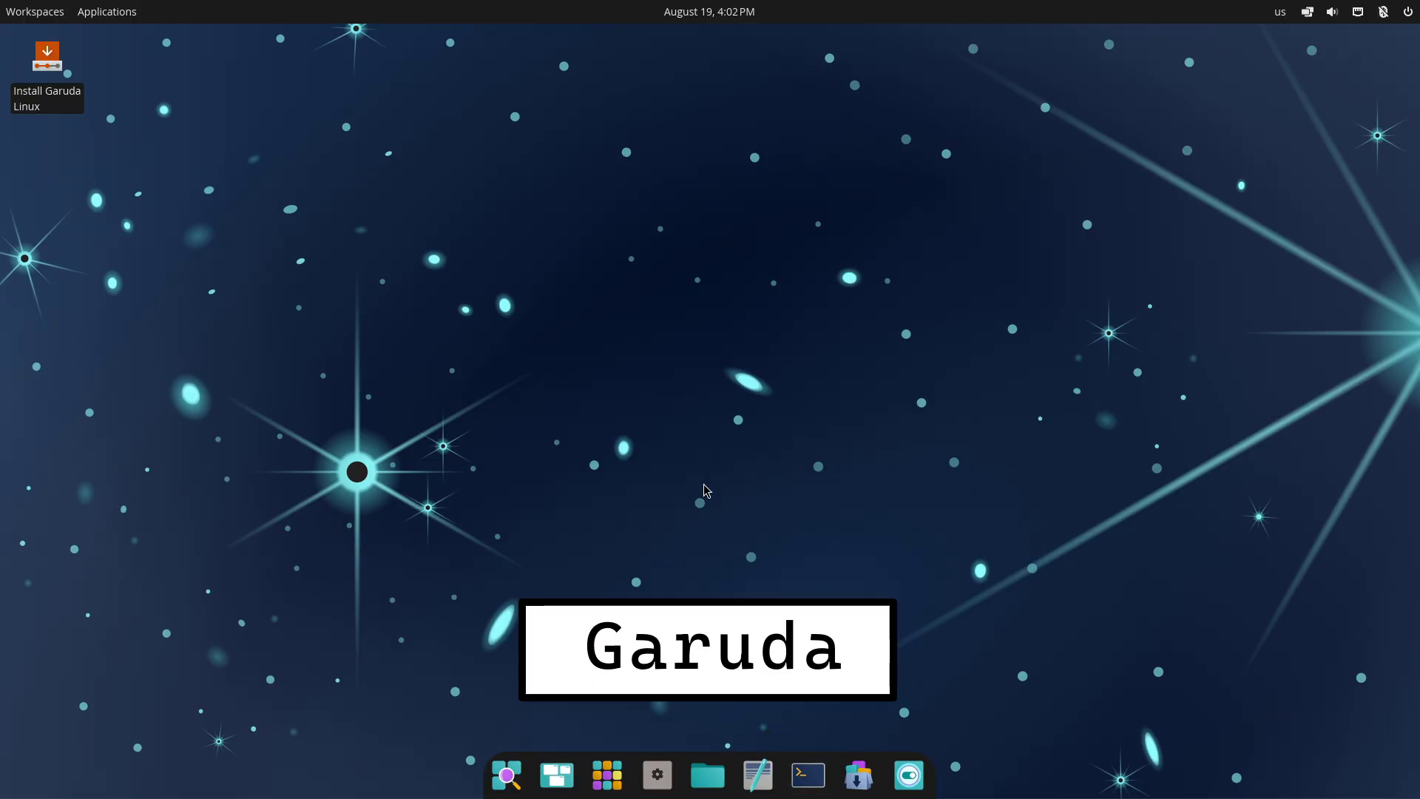
# Step: Launch COSMIC Terminal on Garuda and open the font size choices in its settings
pyautogui.press('super+t')
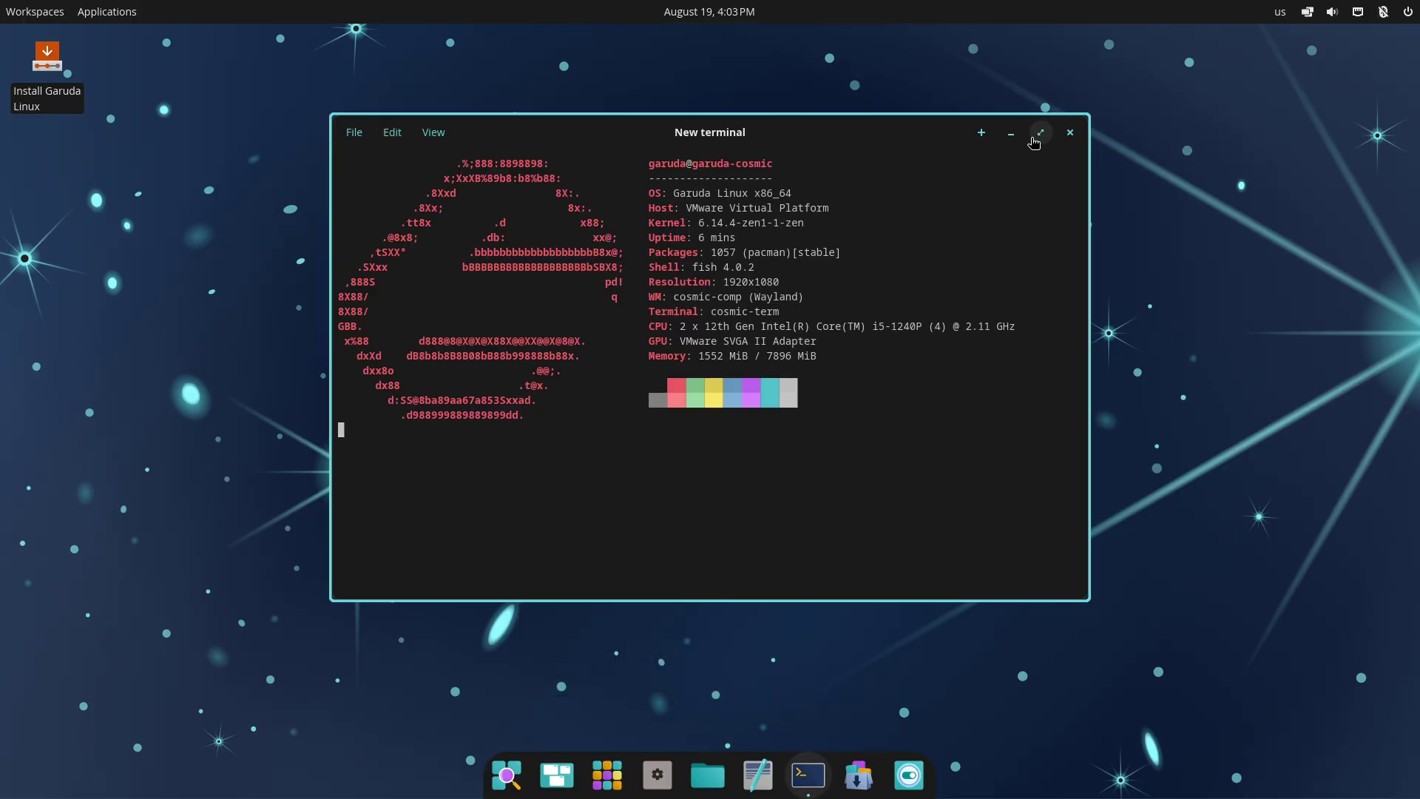
pyautogui.click(394, 136)
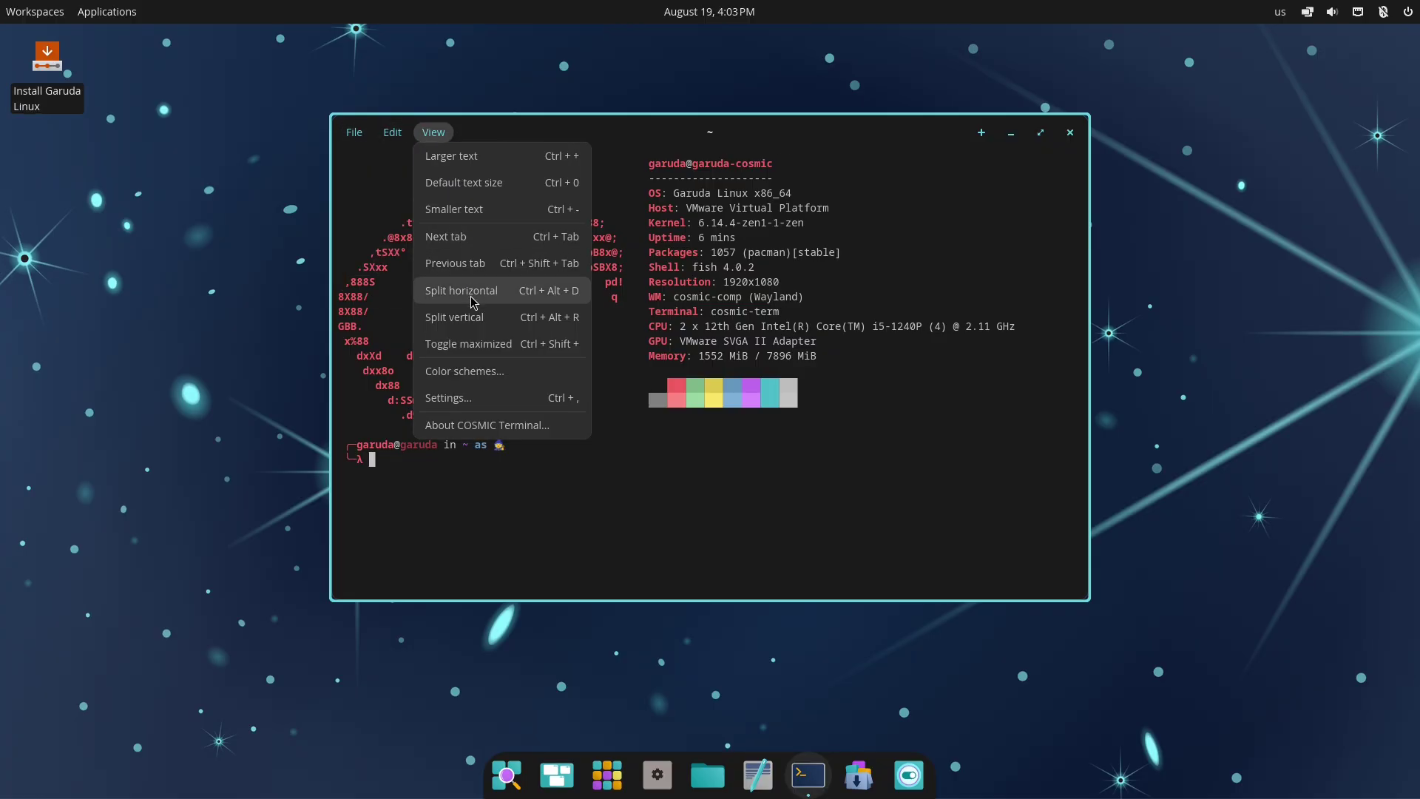
pyautogui.click(468, 398)
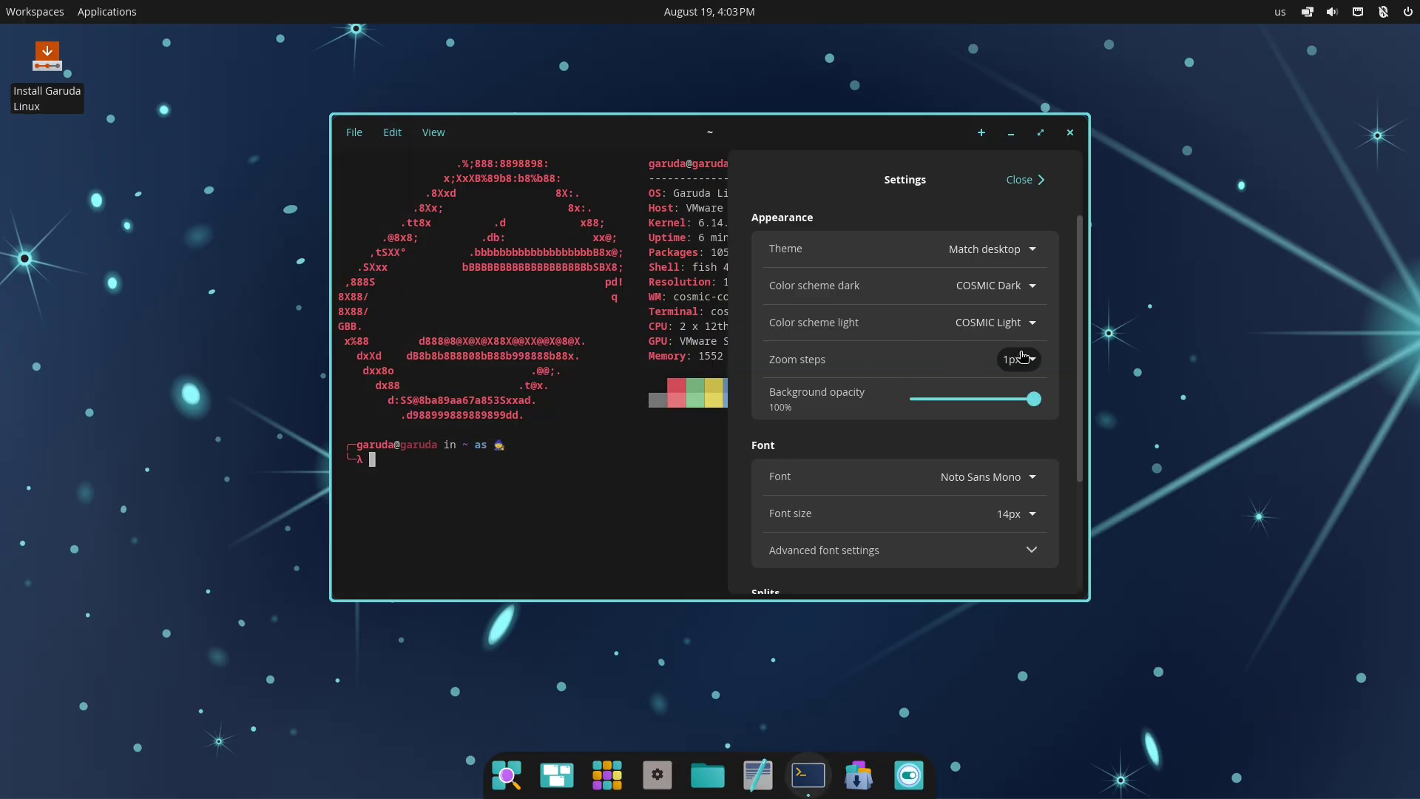
pyautogui.click(1015, 514)
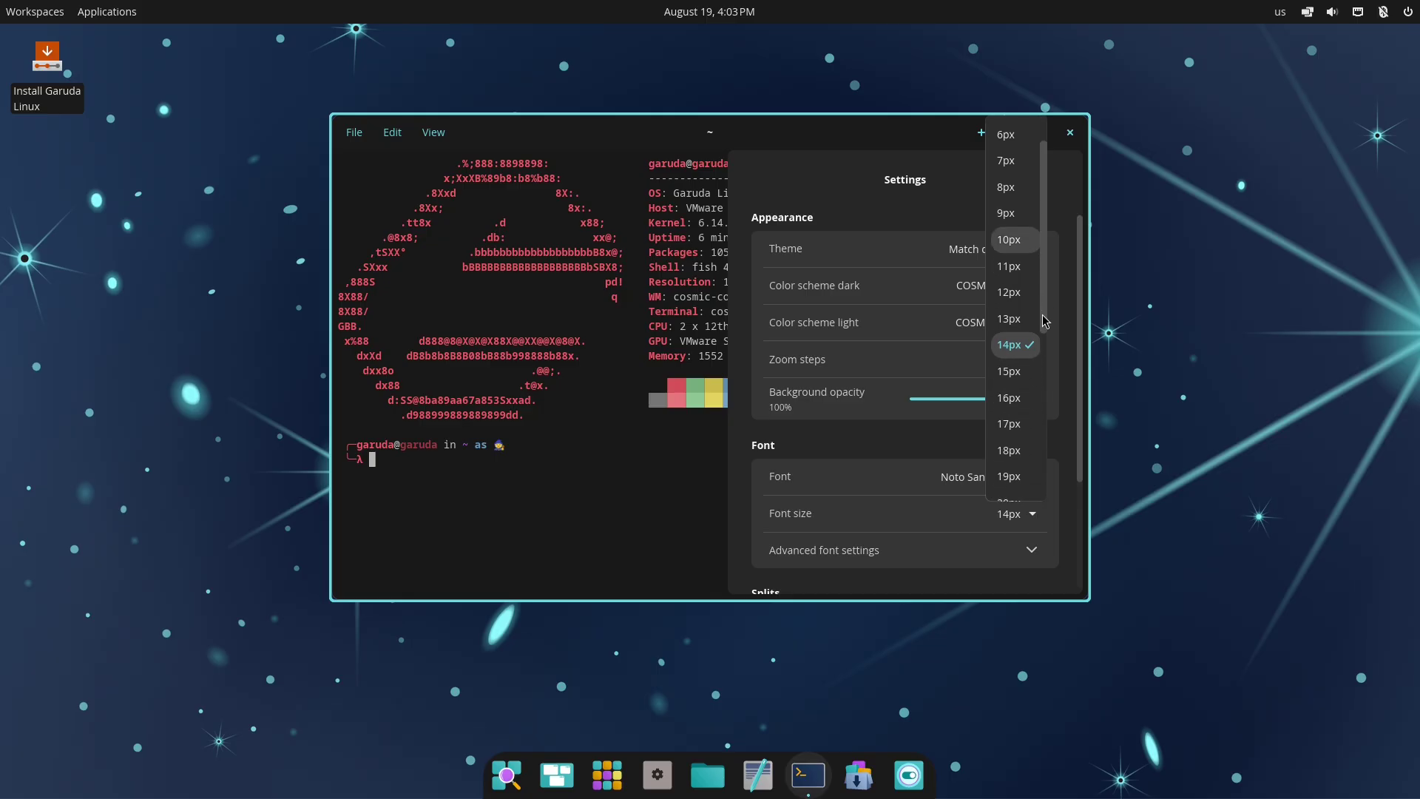